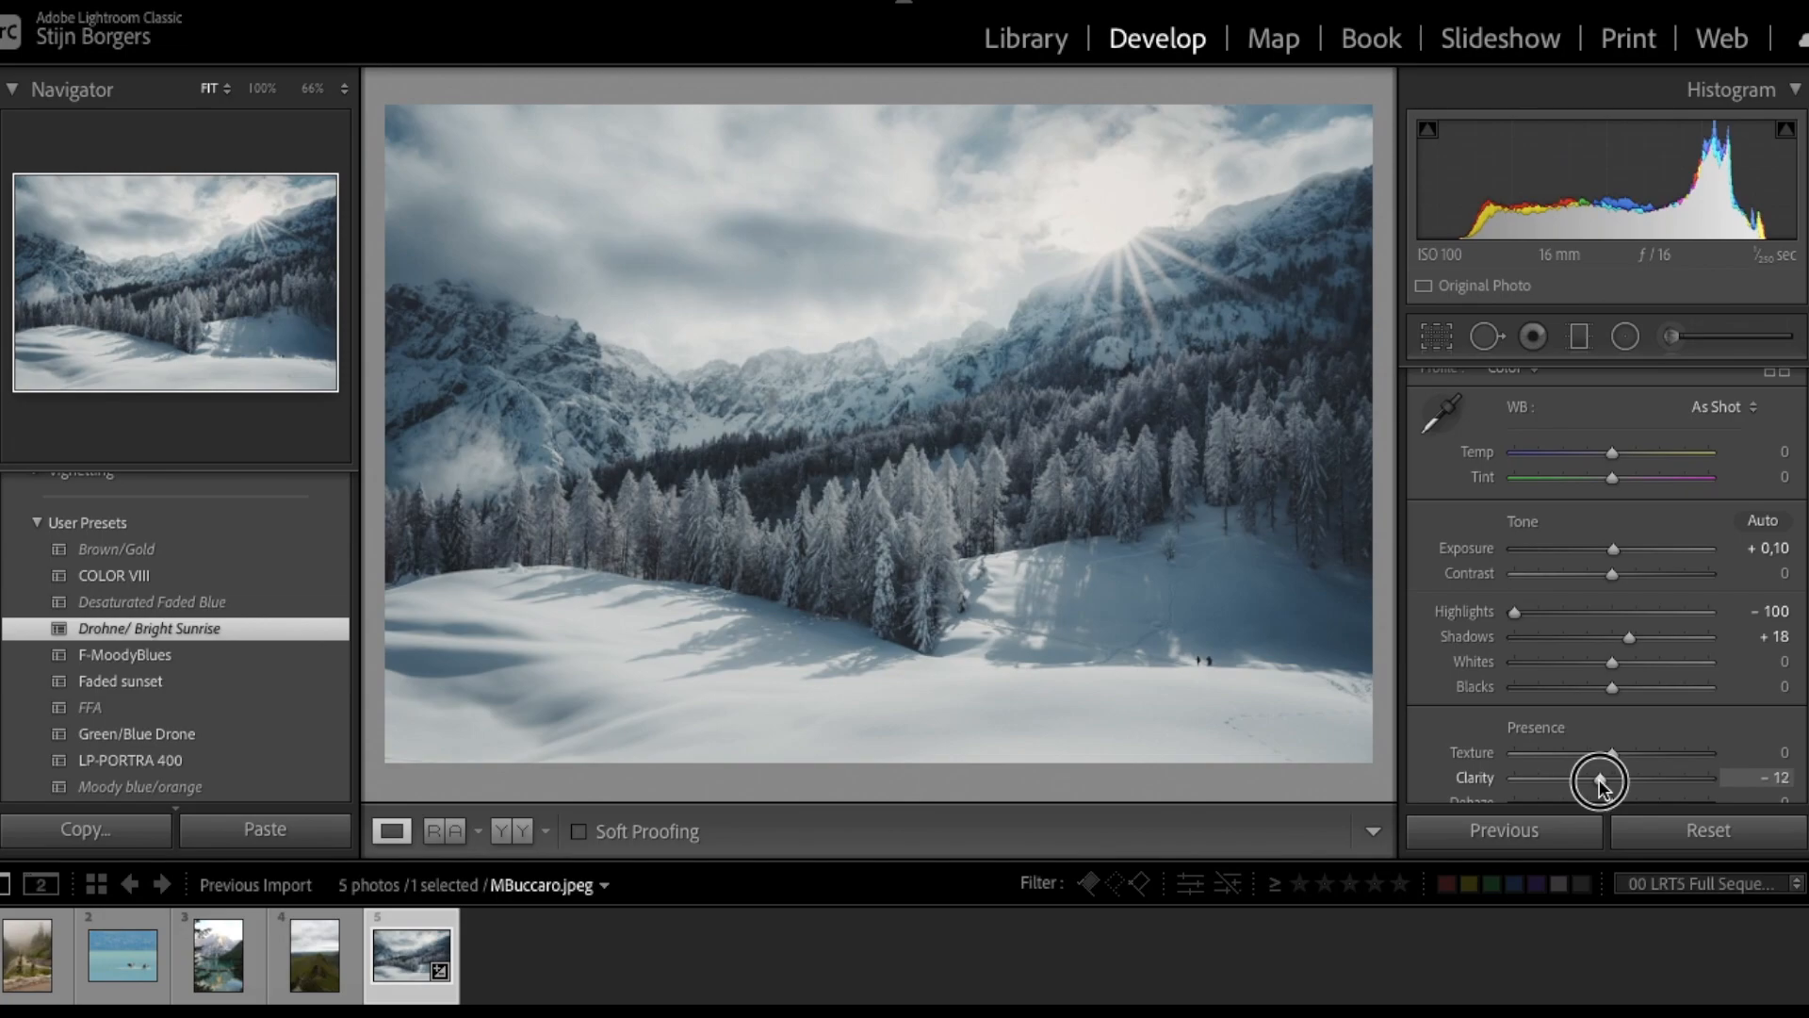
- Lower the whites to -26 and compare the edit with the original
scroll(1683, 672, down, 1)
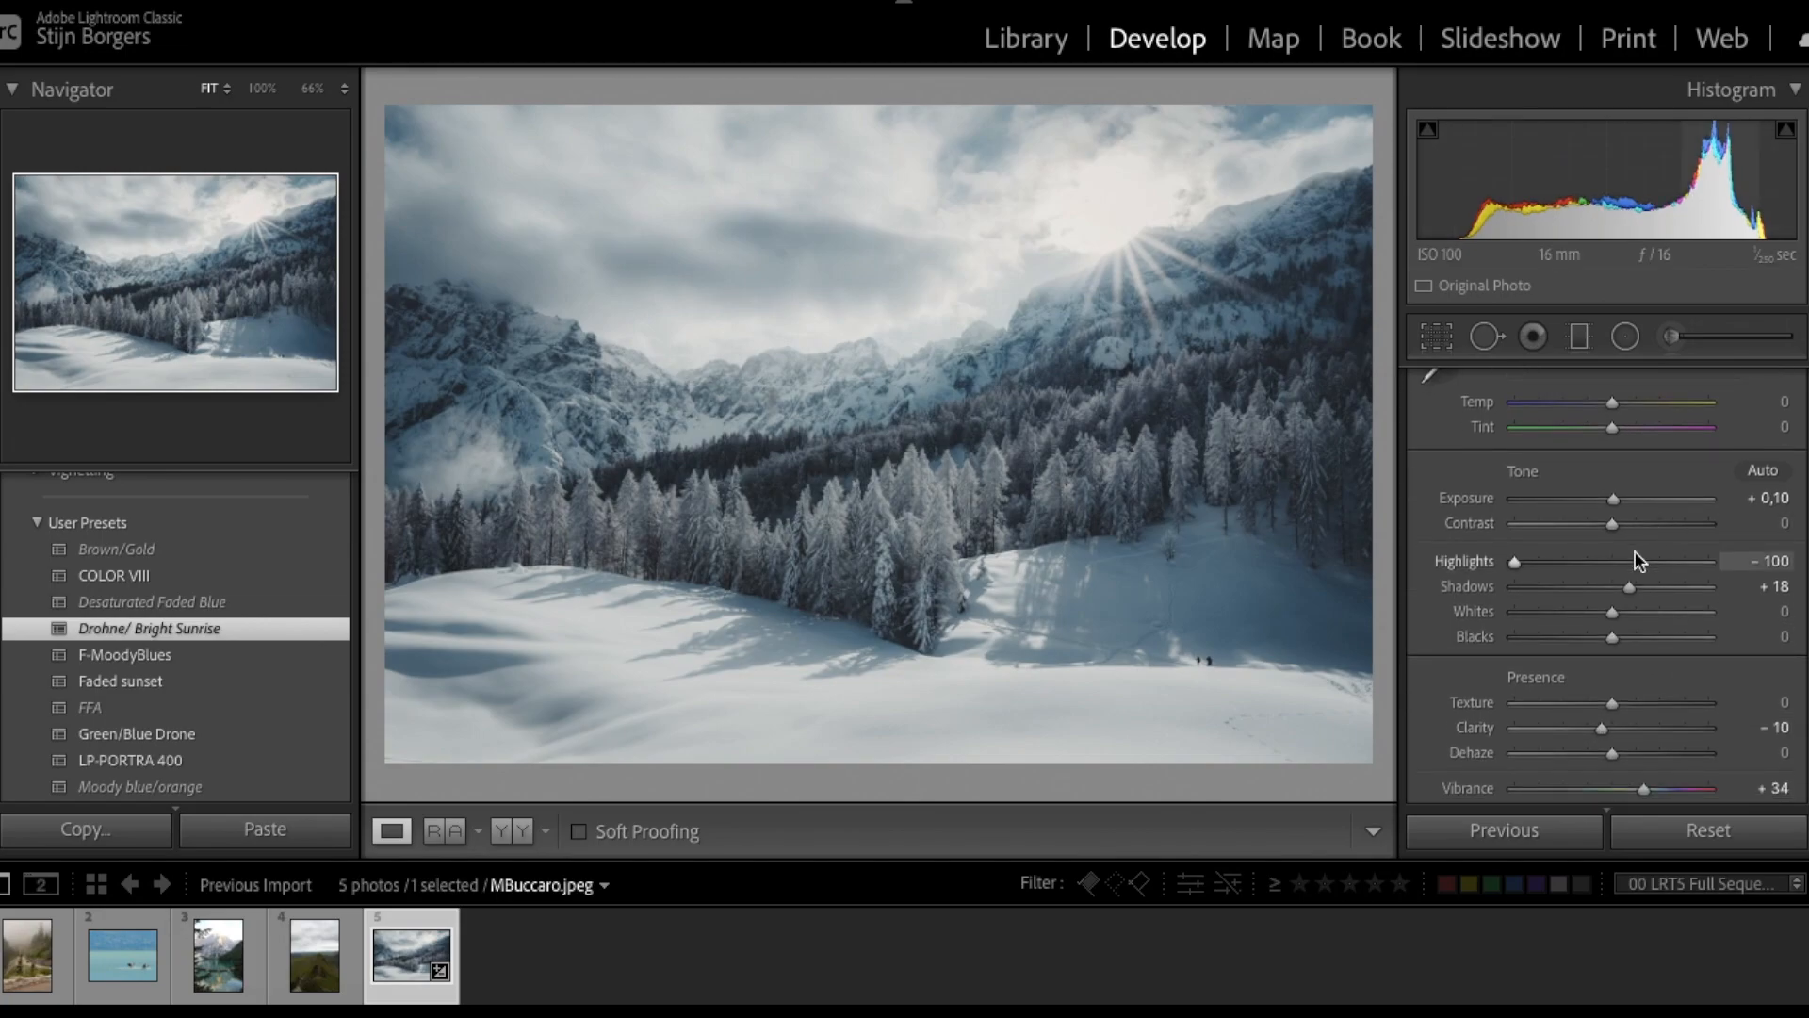
drag(1613, 613, 1587, 625)
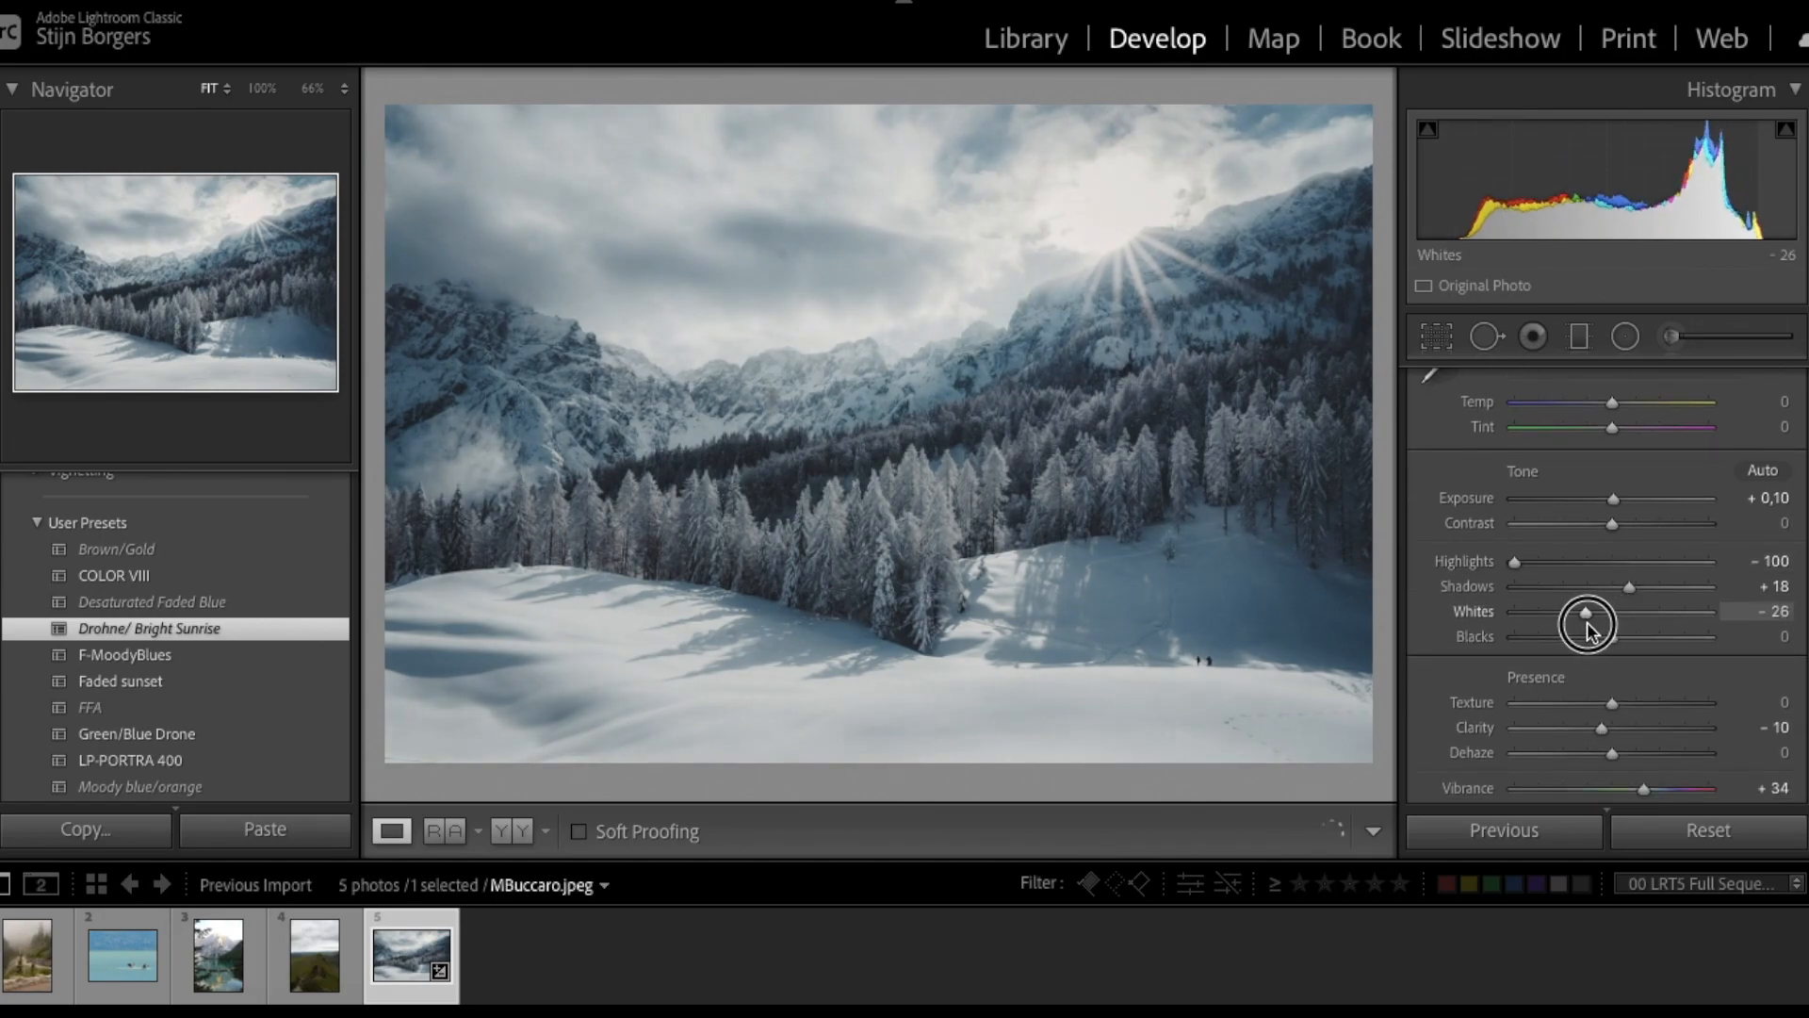
scroll(1624, 624, down, 1)
key(y)
key(y)
- In HSL, desaturate the blues and raise their luminance
scroll(1633, 622, down, 1)
scroll(1632, 620, down, 1)
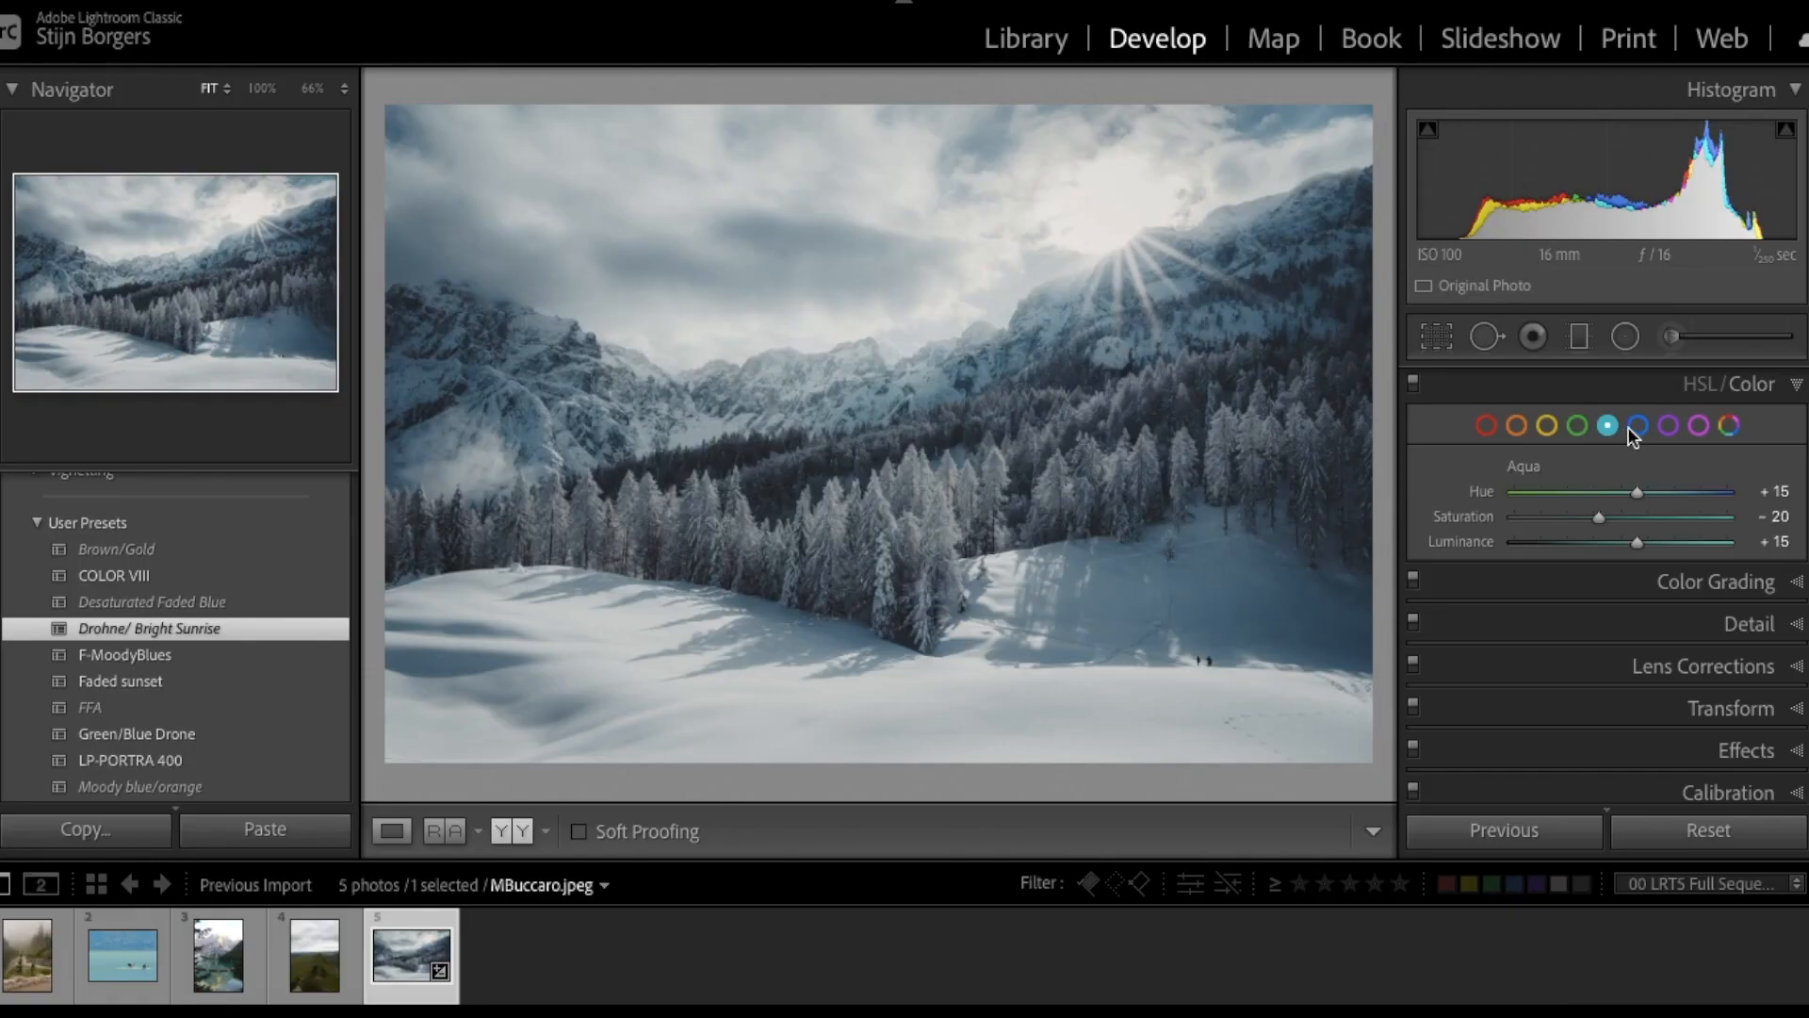
click(1636, 425)
drag(1594, 518, 1583, 525)
click(1638, 541)
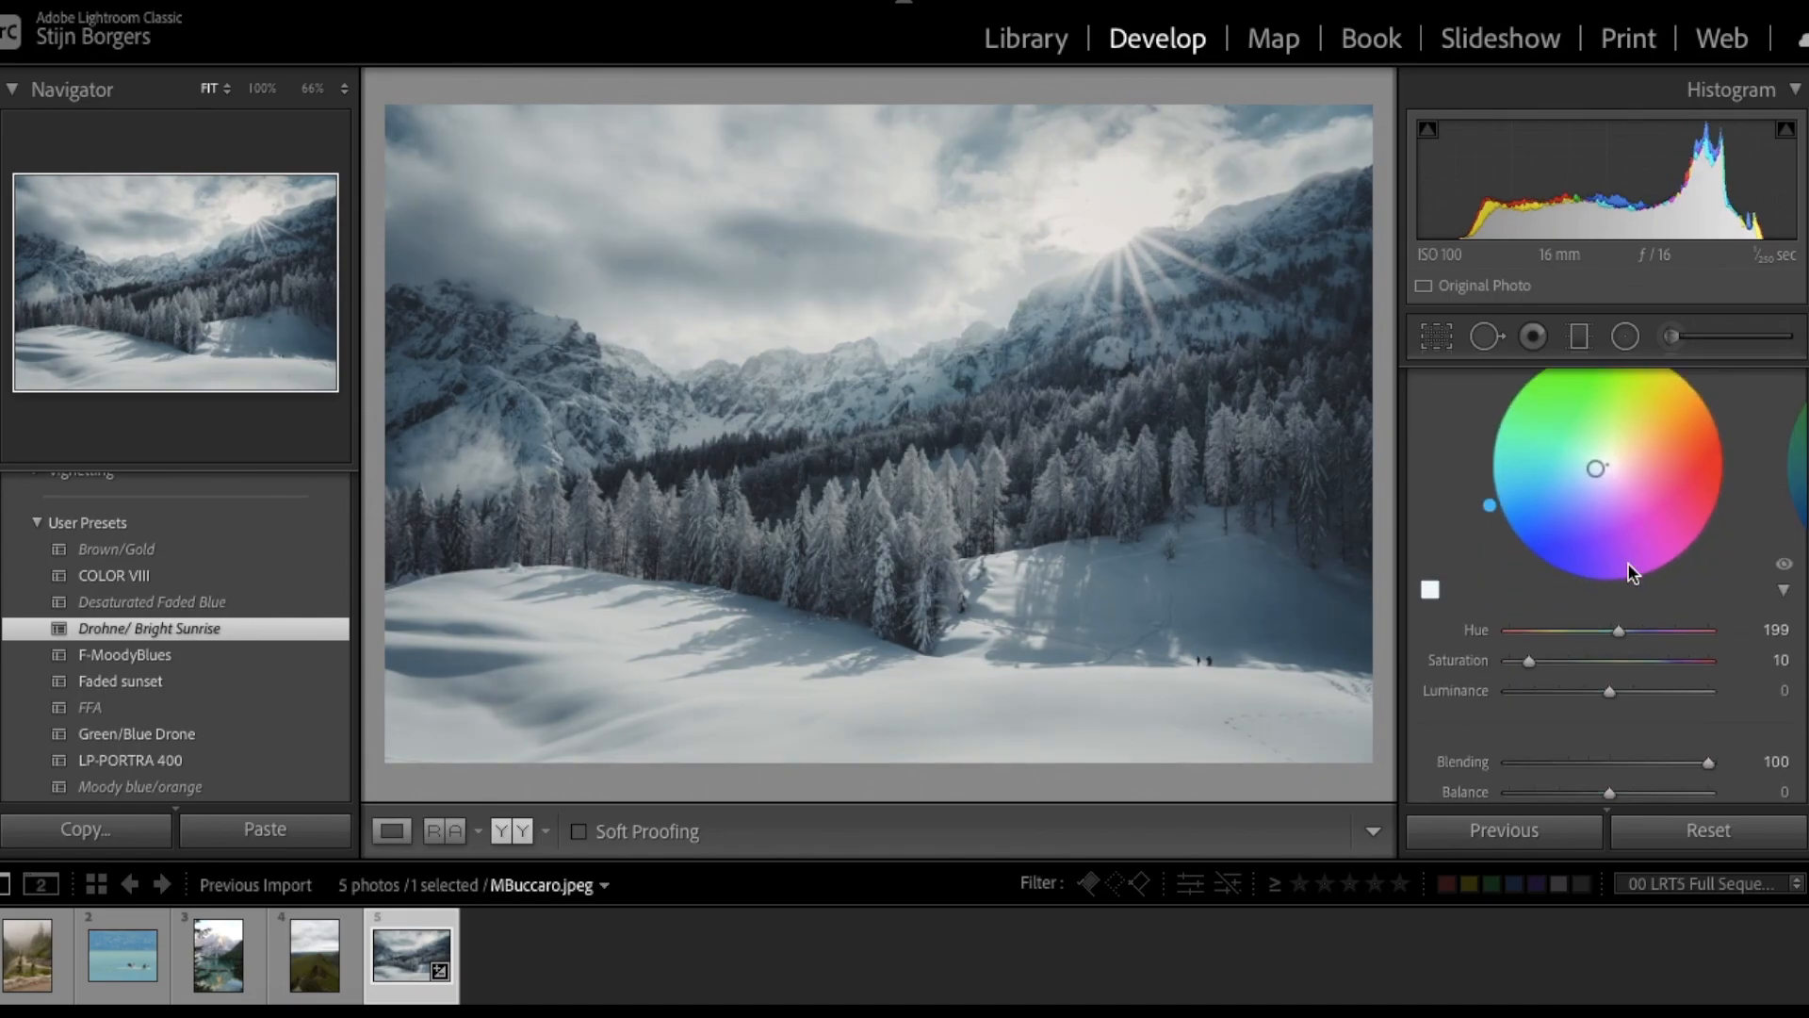
- Boost the colour grade saturation to 23 and try a further blue saturation drop
scroll(1534, 615, down, 1)
drag(1532, 617, 1558, 622)
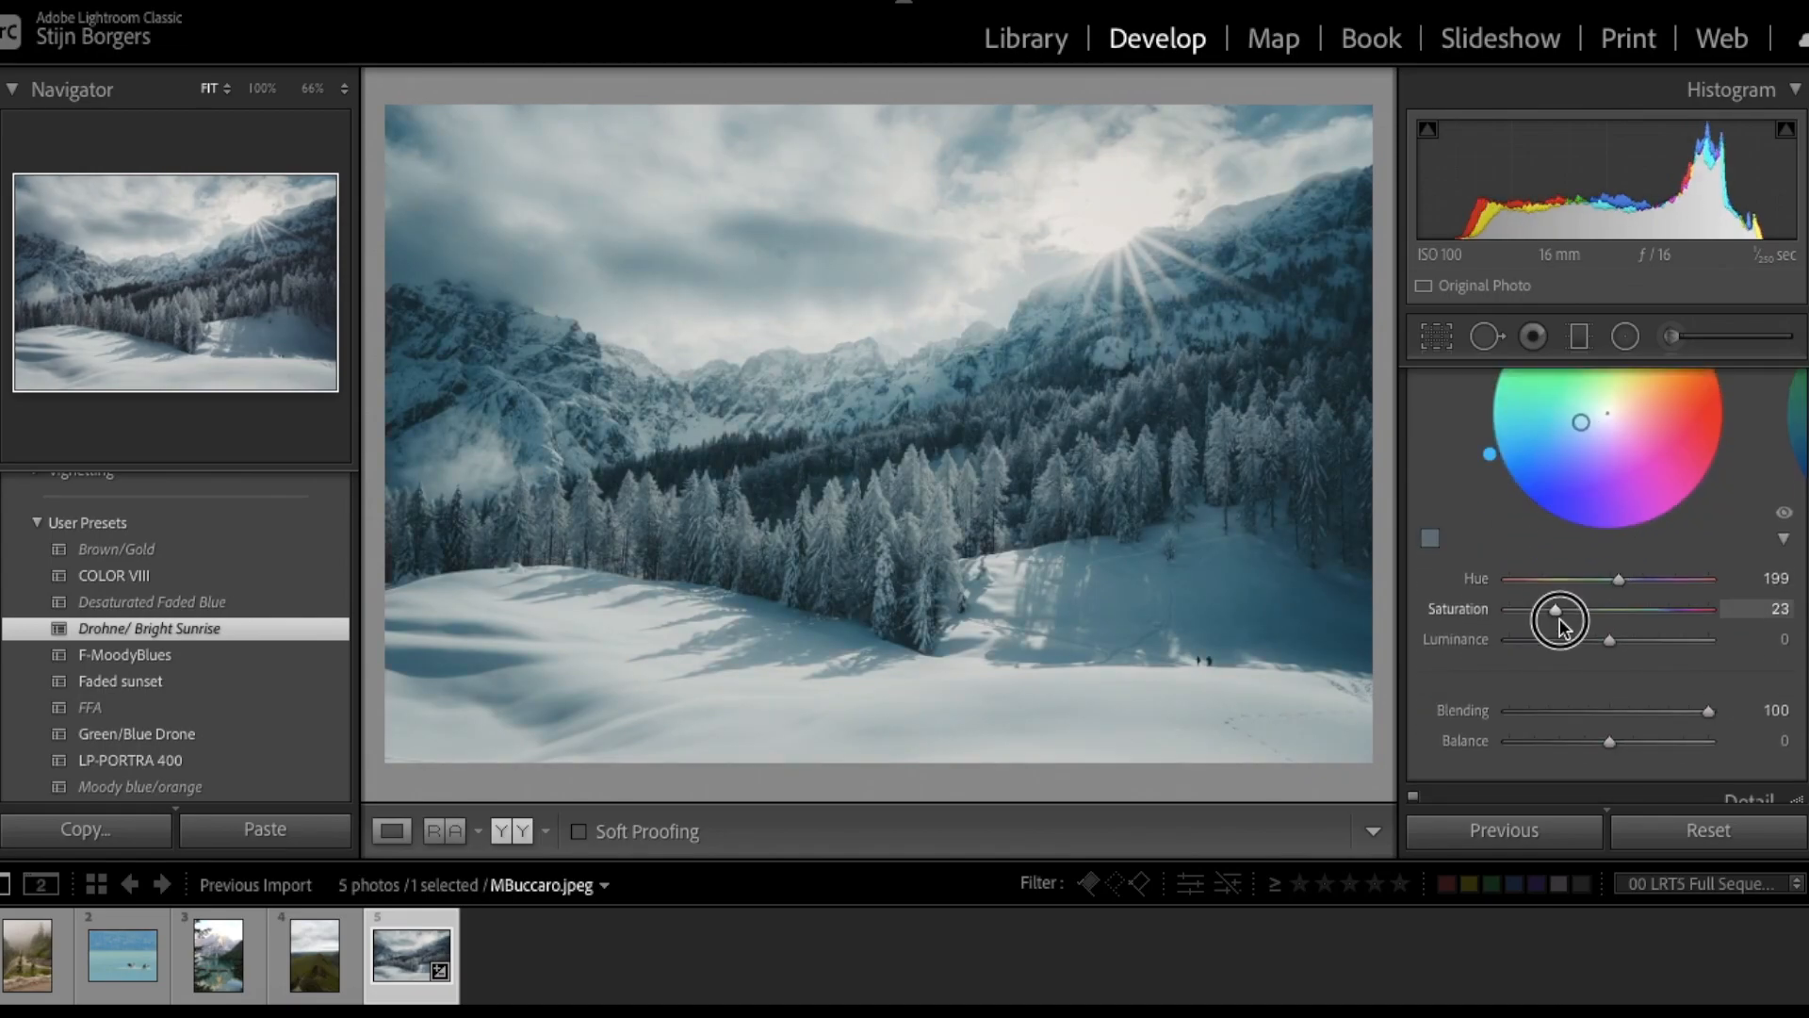
scroll(1696, 472, up, 5)
click(1739, 466)
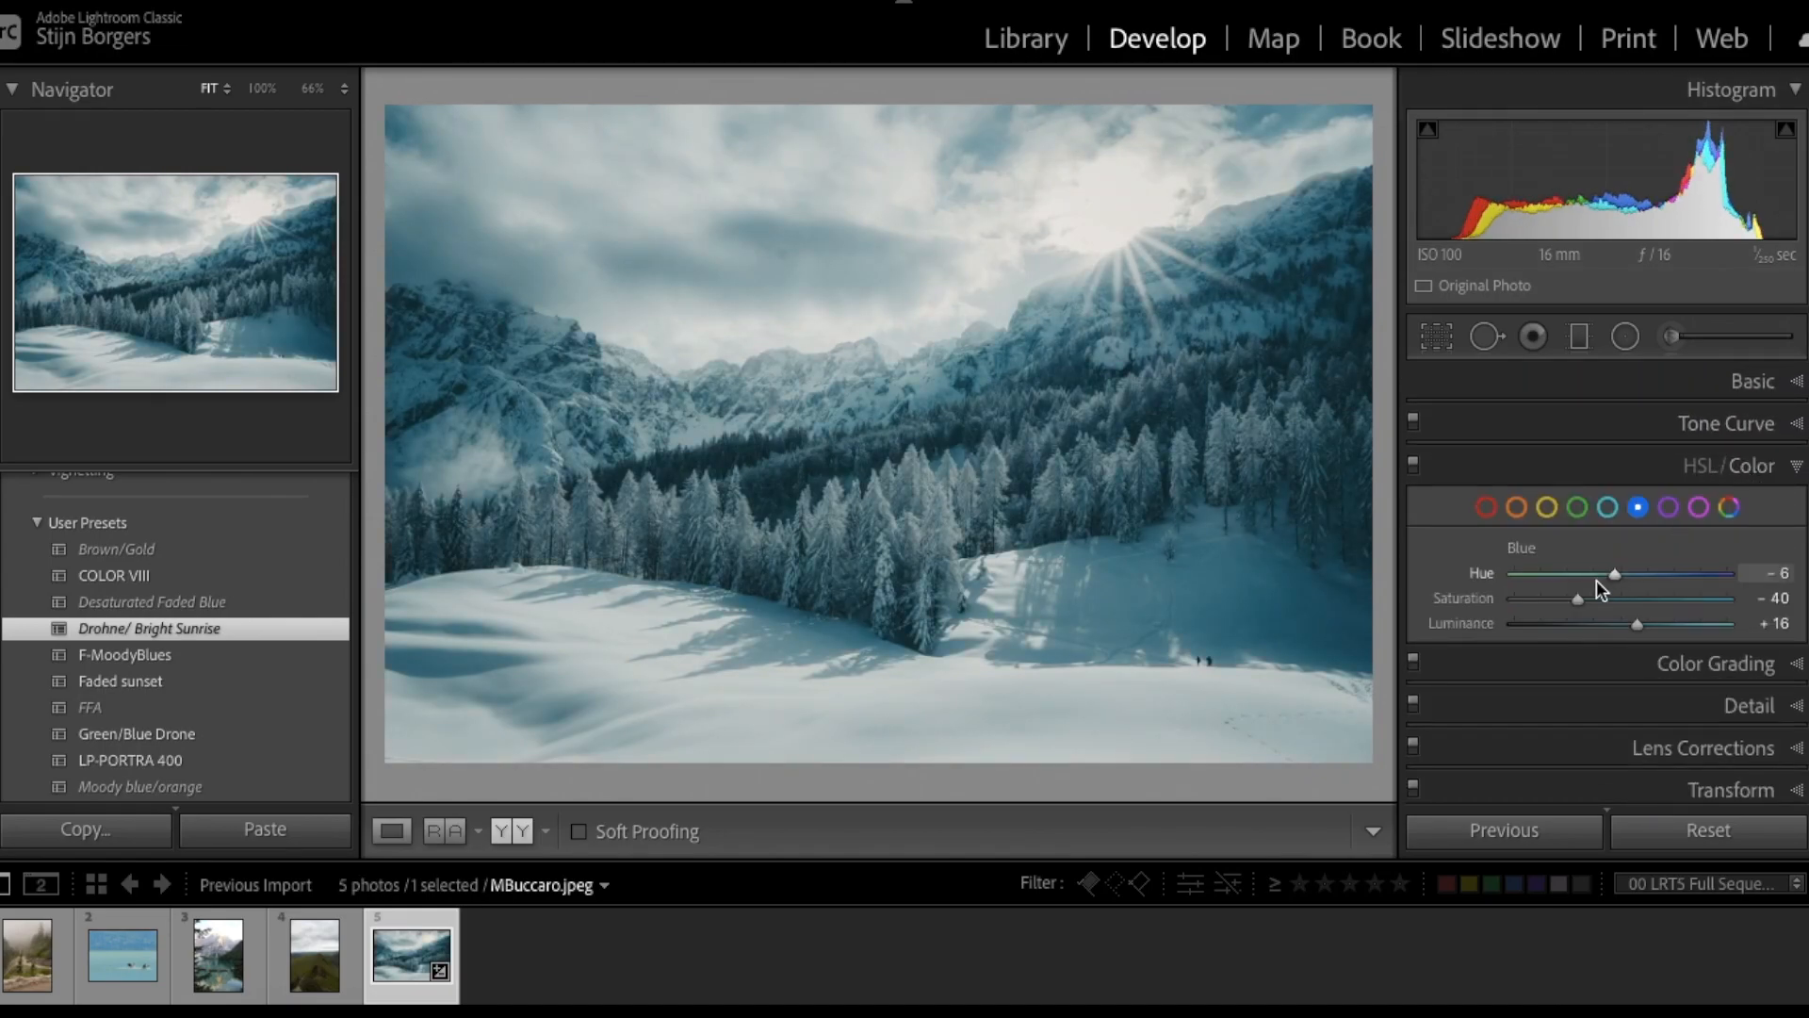
drag(1550, 602, 1526, 601)
key(ctrl+z)
key(ctrl+z)
scroll(1597, 619, down, 1)
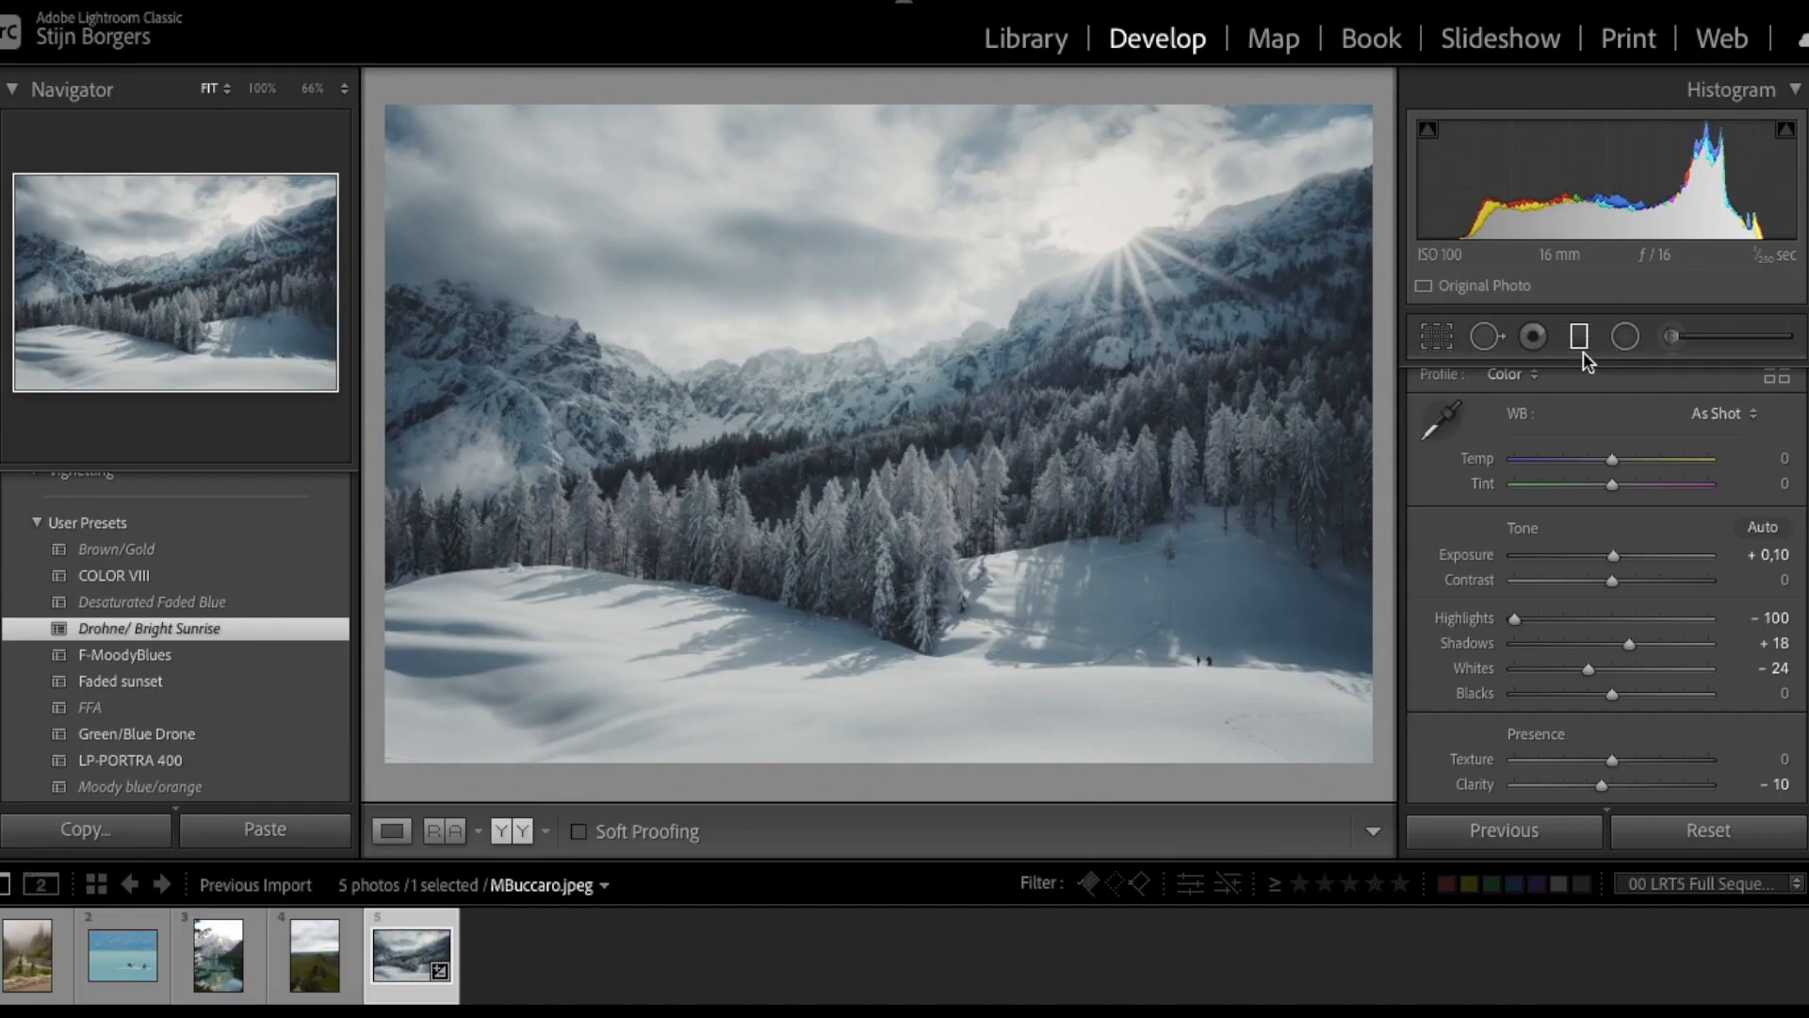
click(1581, 345)
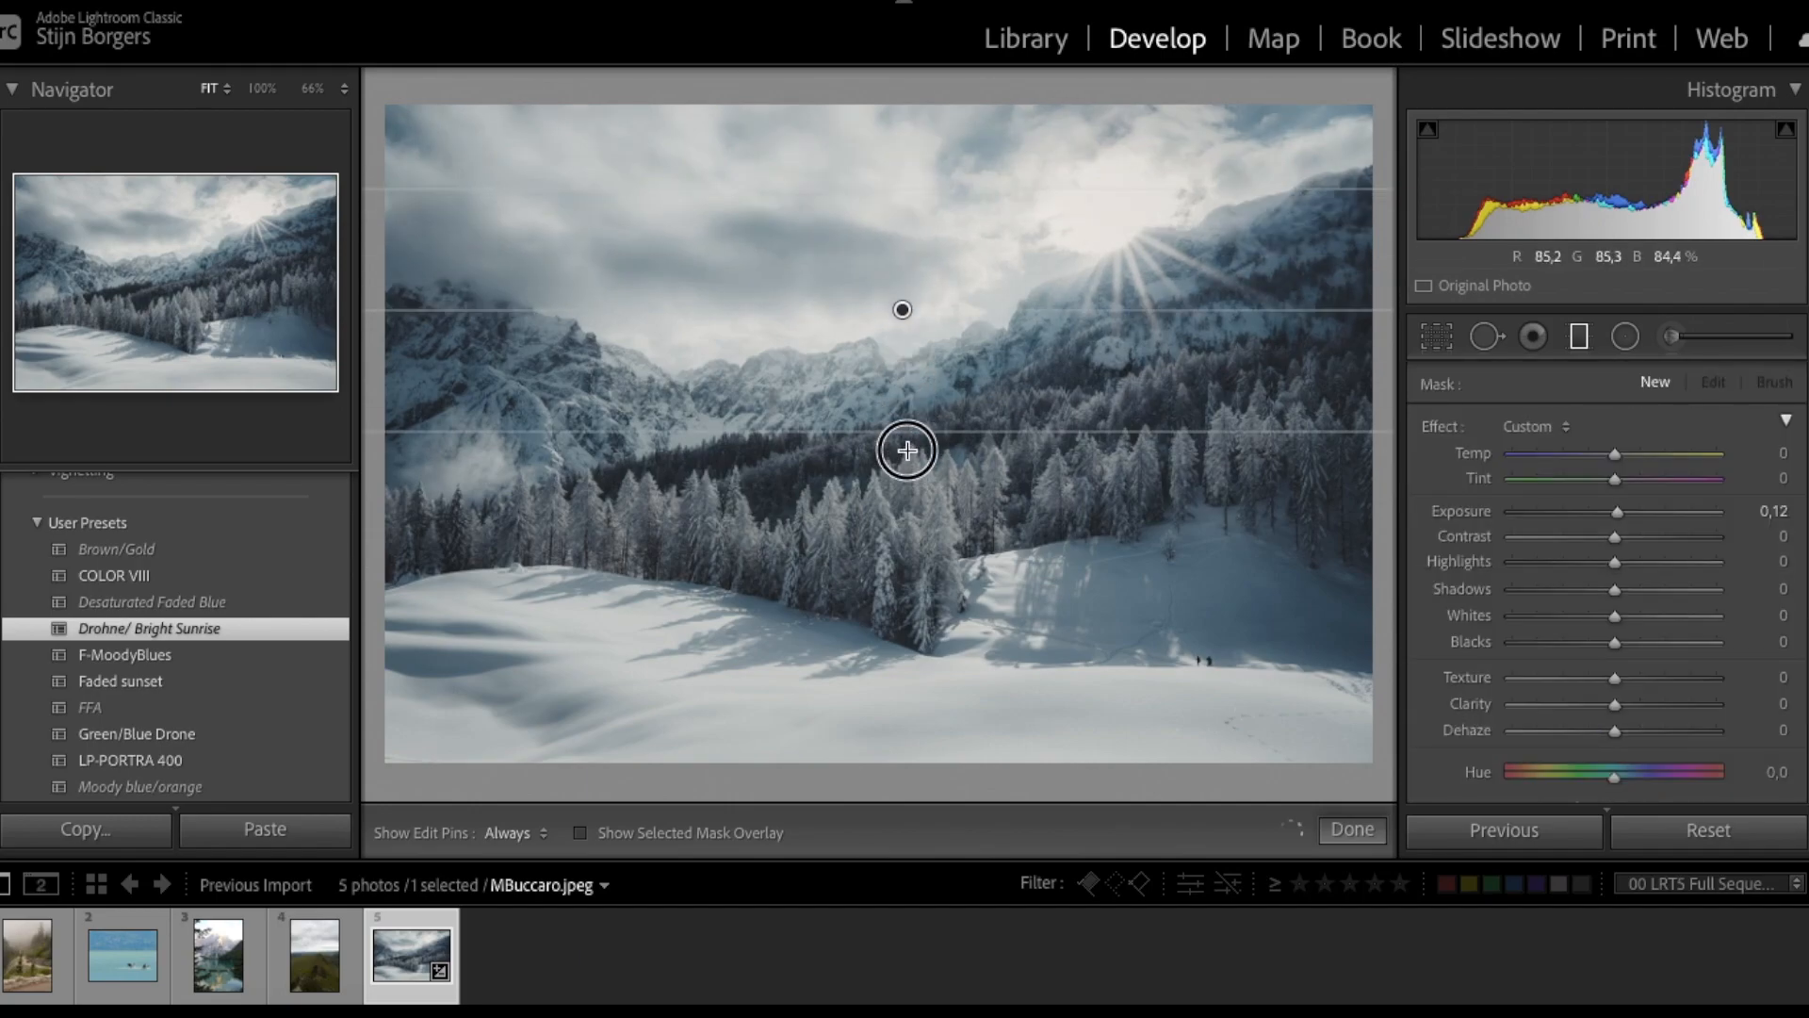
- Extend the sky gradient downward and erase it off the middle mountains
drag(907, 447, 907, 491)
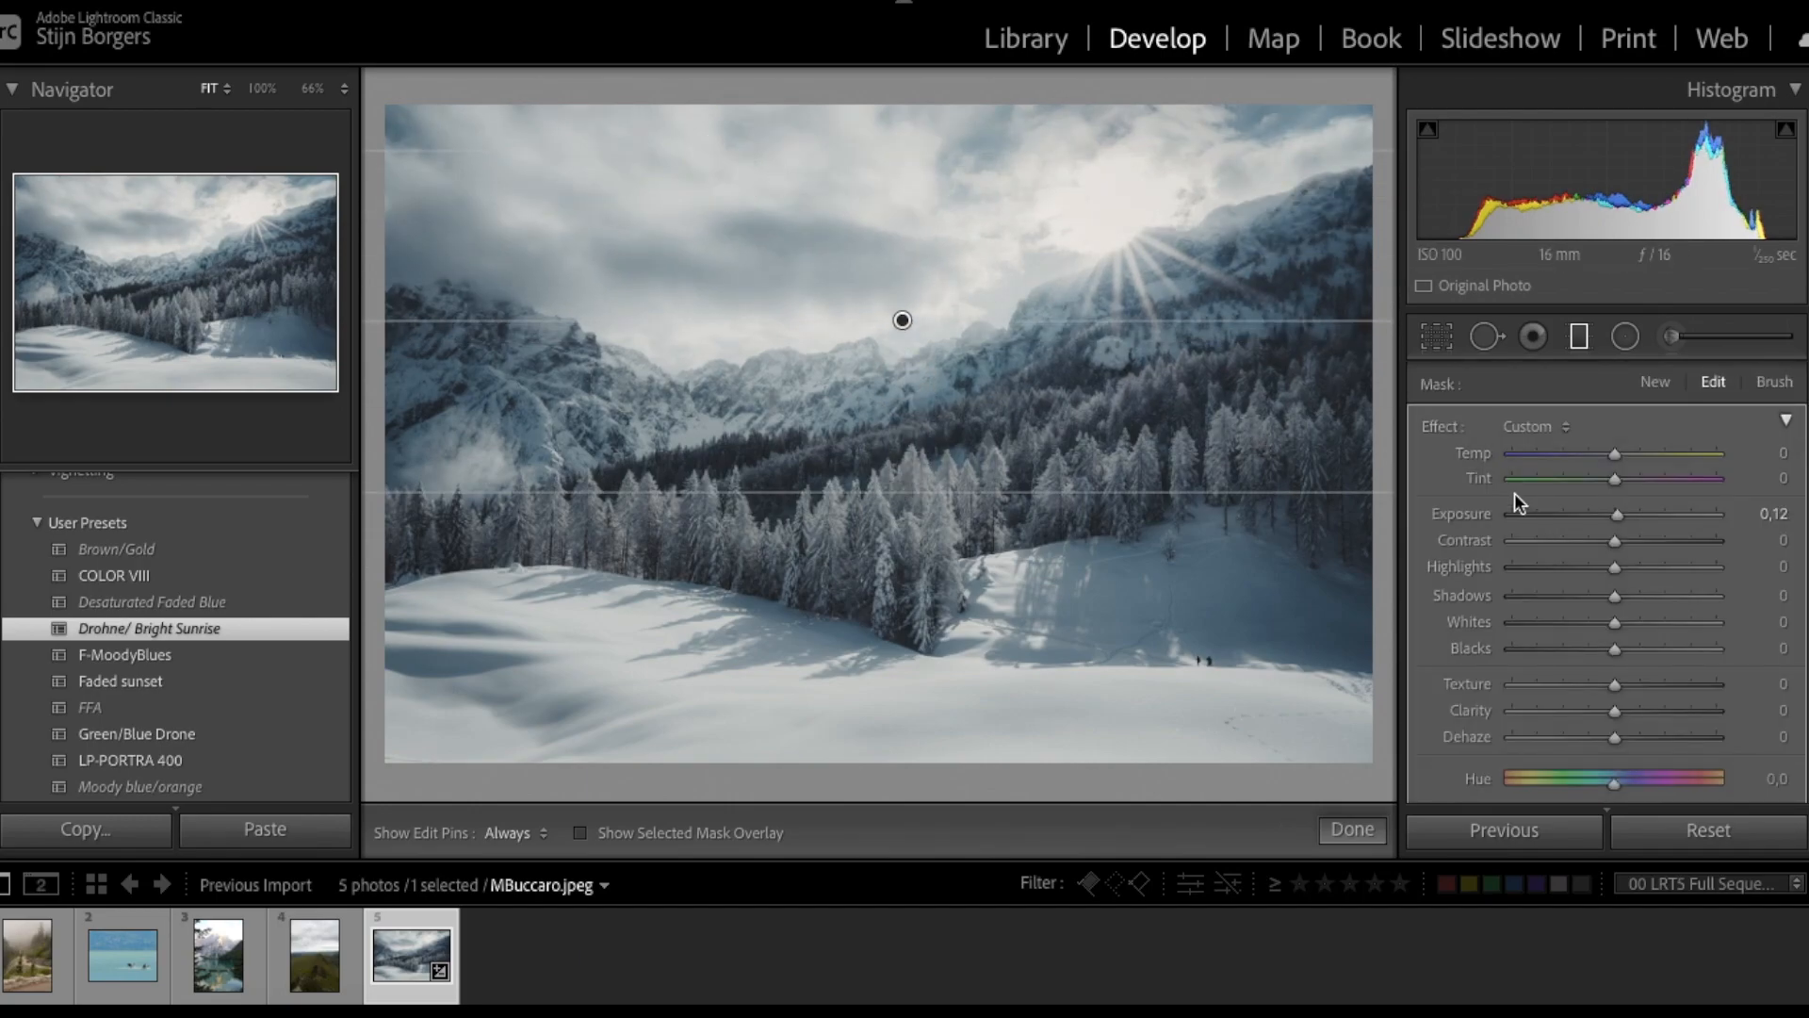
scroll(1521, 566, down, 5)
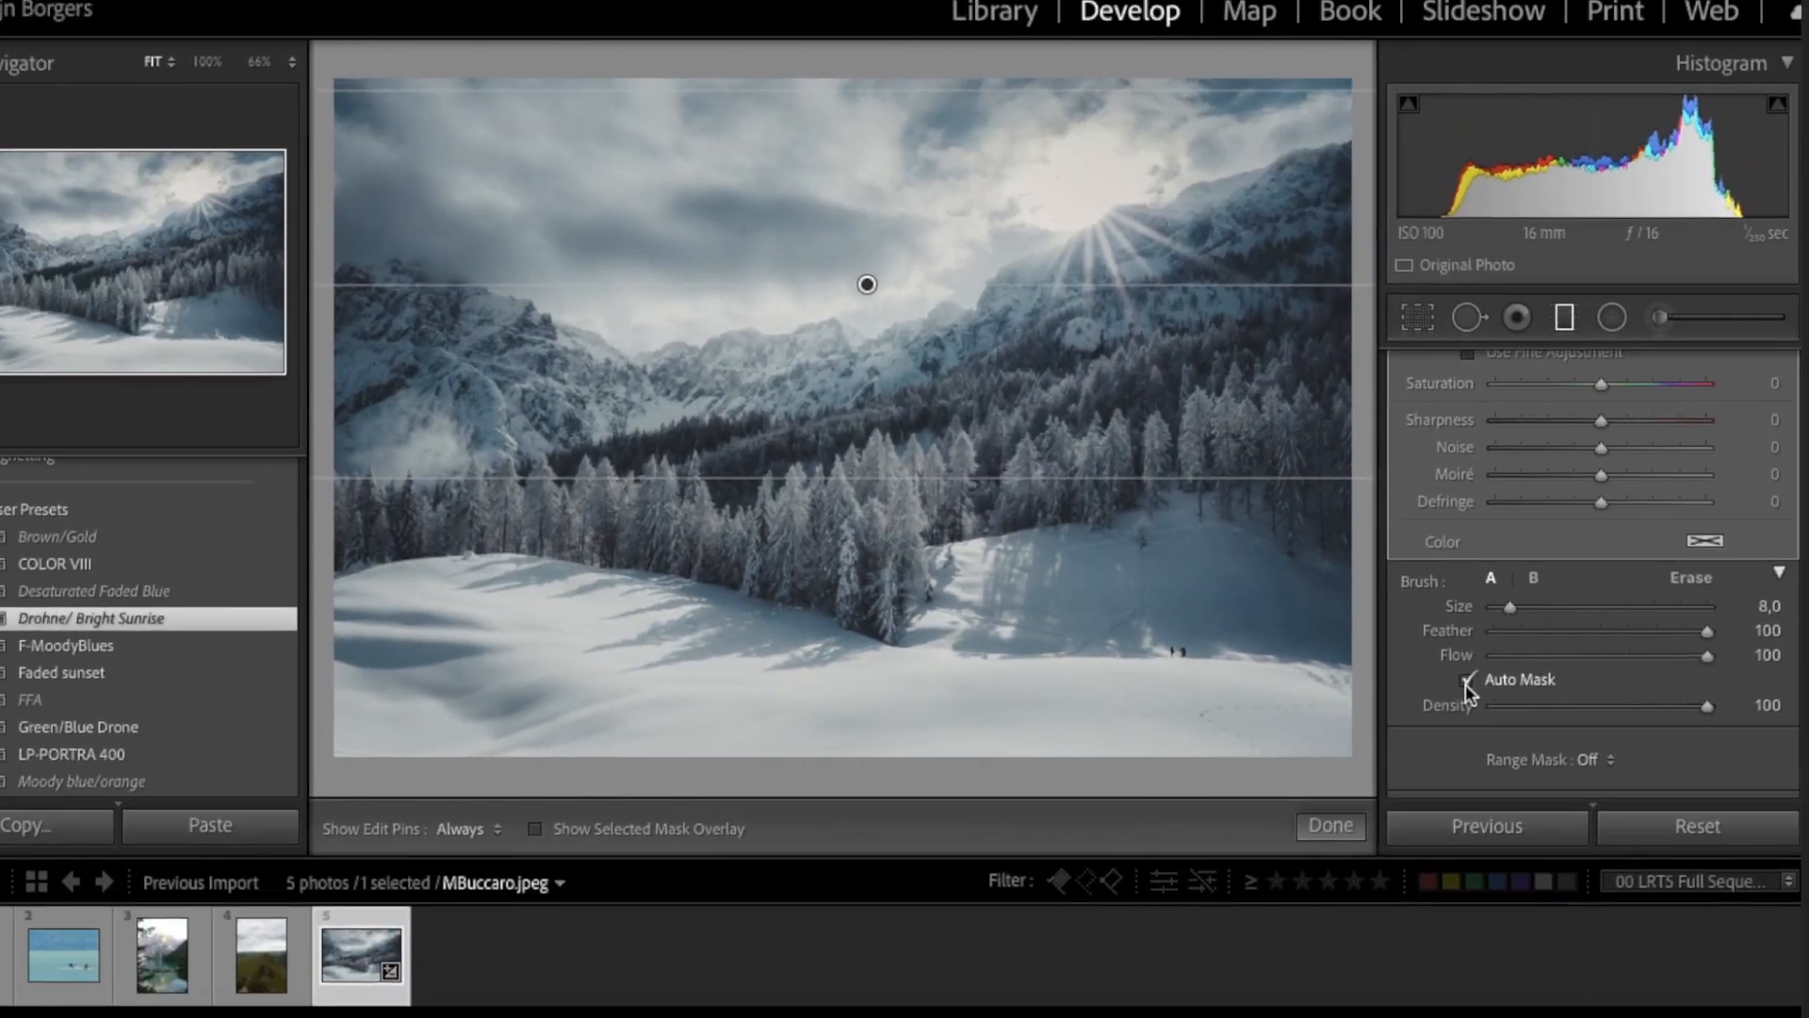
key(o)
key(h)
mouse_move(857, 468)
mouse_down()
mouse_move(1027, 428)
mouse_move(1211, 338)
mouse_move(1322, 261)
mouse_move(1321, 229)
mouse_move(1356, 228)
mouse_move(1351, 311)
mouse_up()
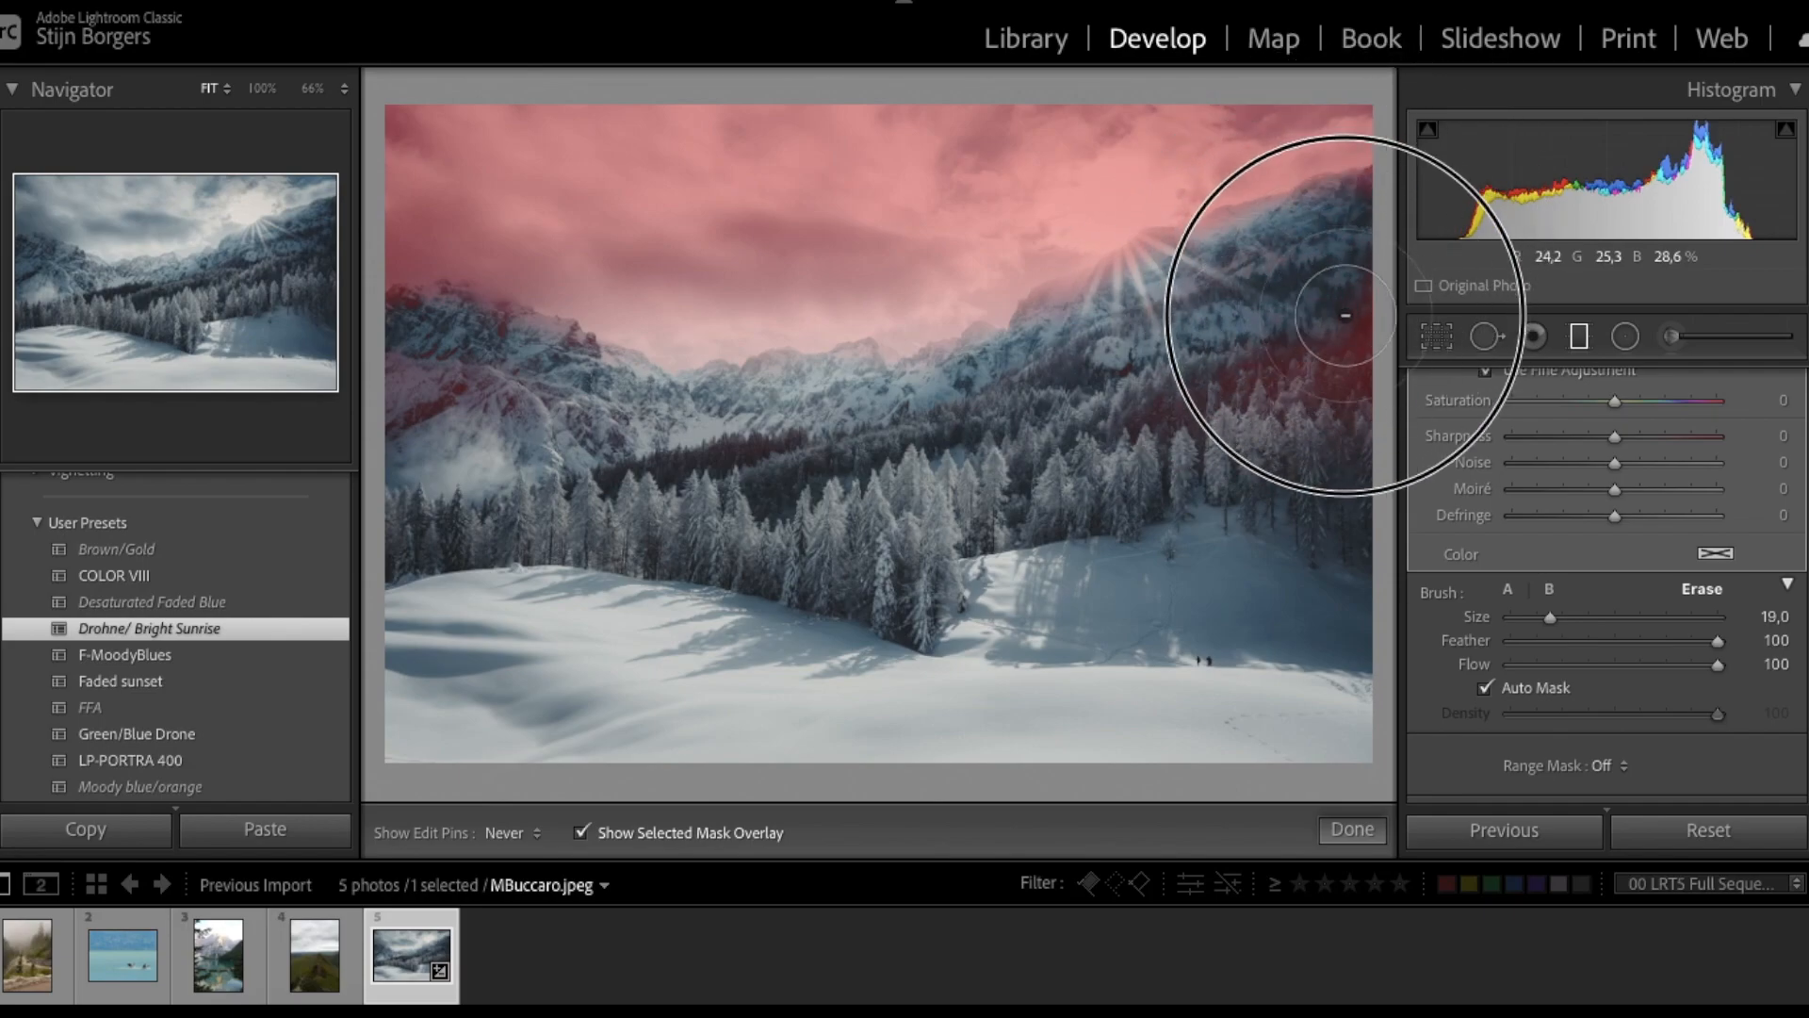
- Add an oval mask over the sunlit slope with Exposure 0.78
key(shift+m)
drag(1028, 182, 1004, 182)
drag(1154, 528, 1164, 462)
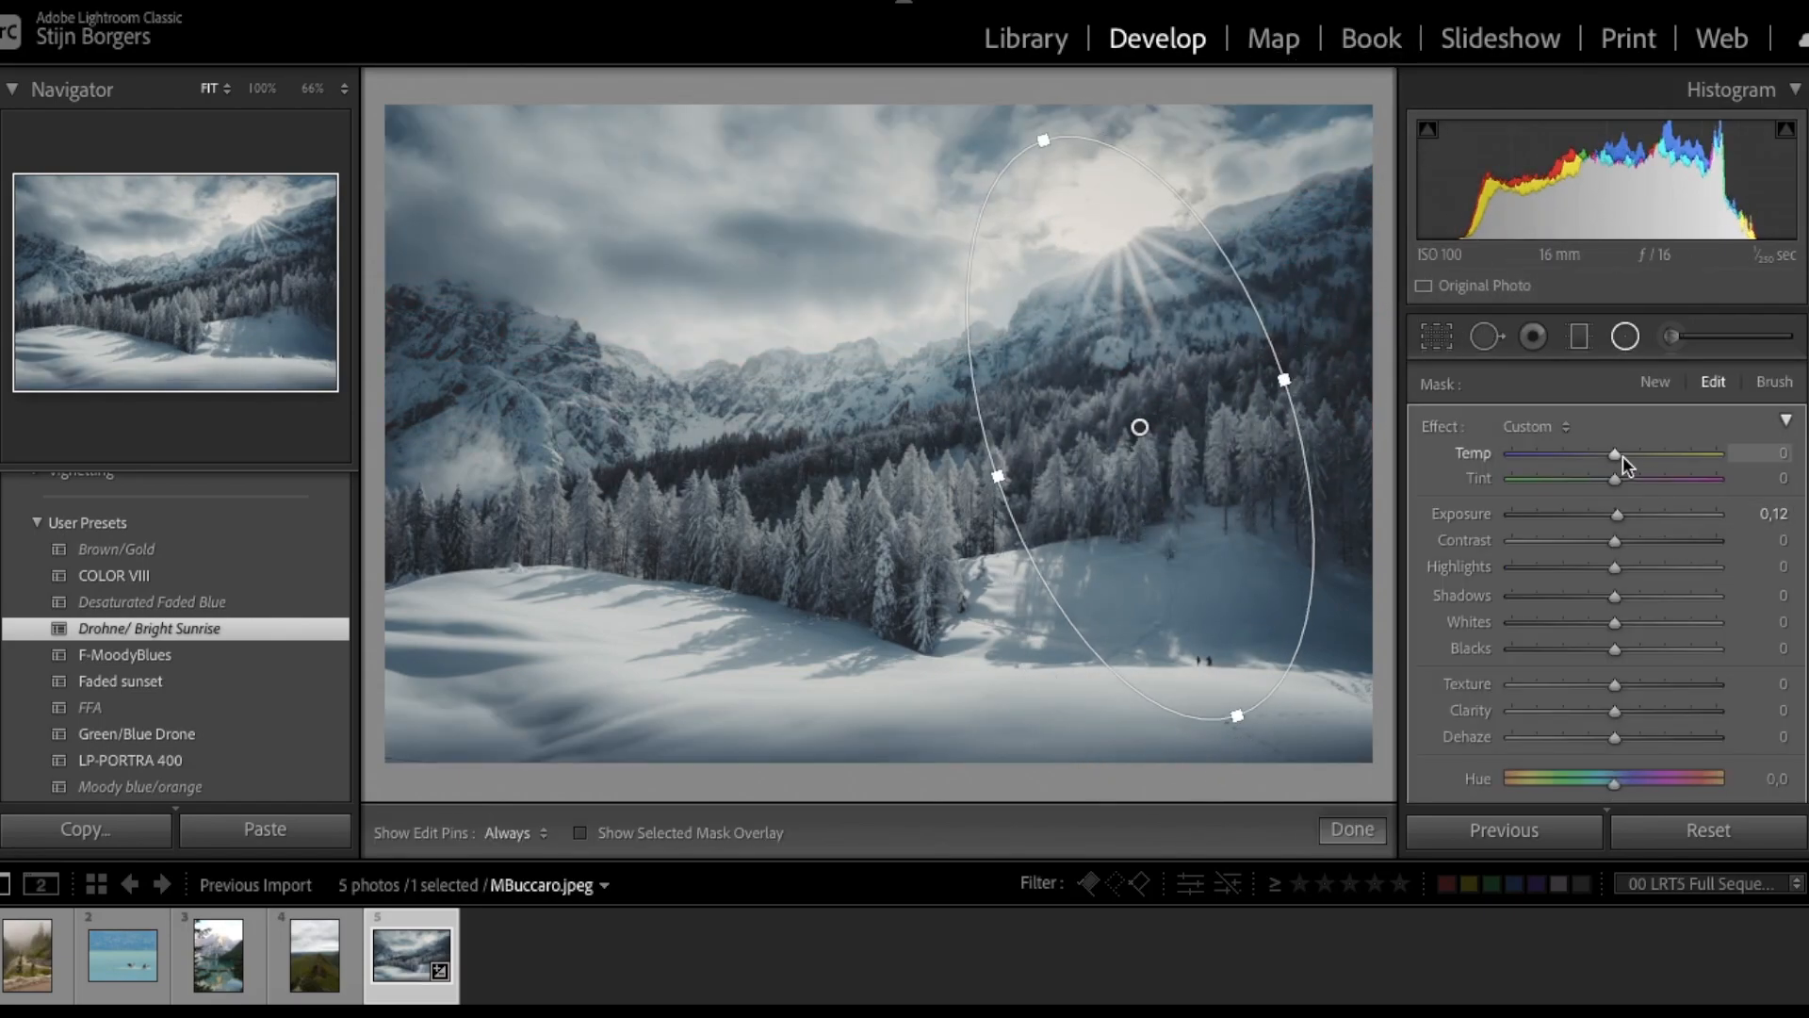
drag(1619, 518, 1635, 528)
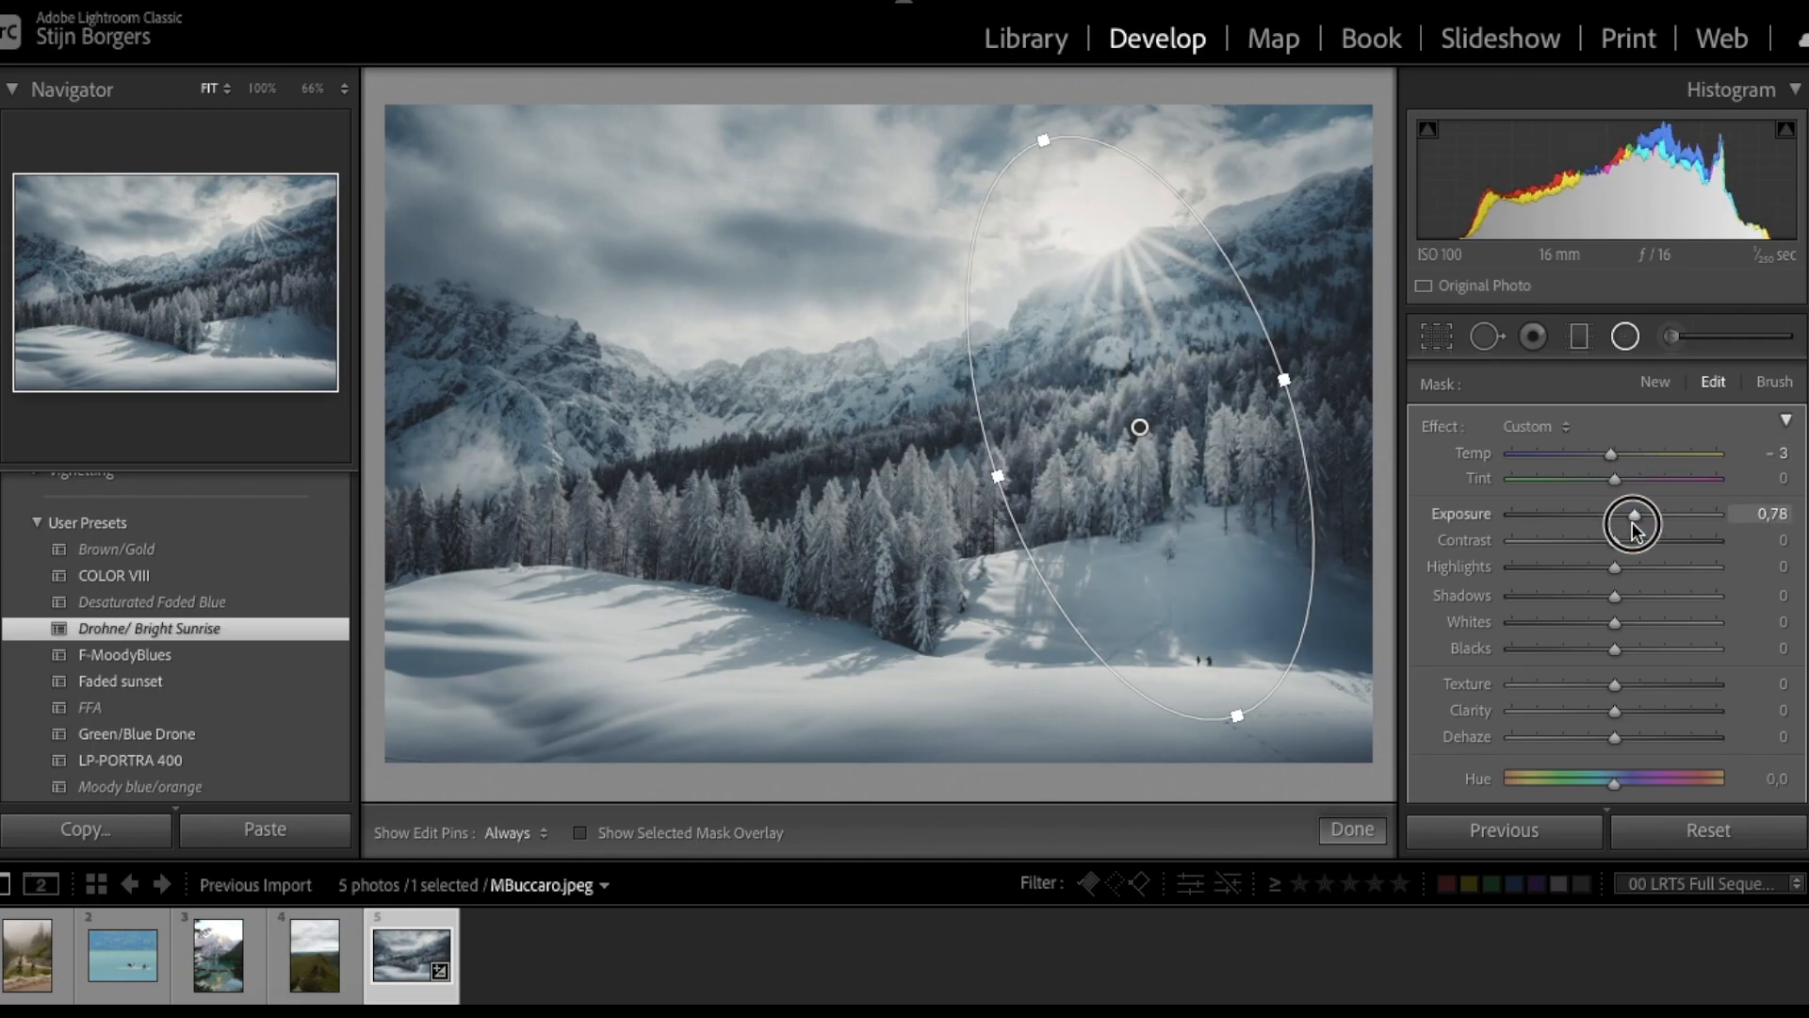
key(shift+m)
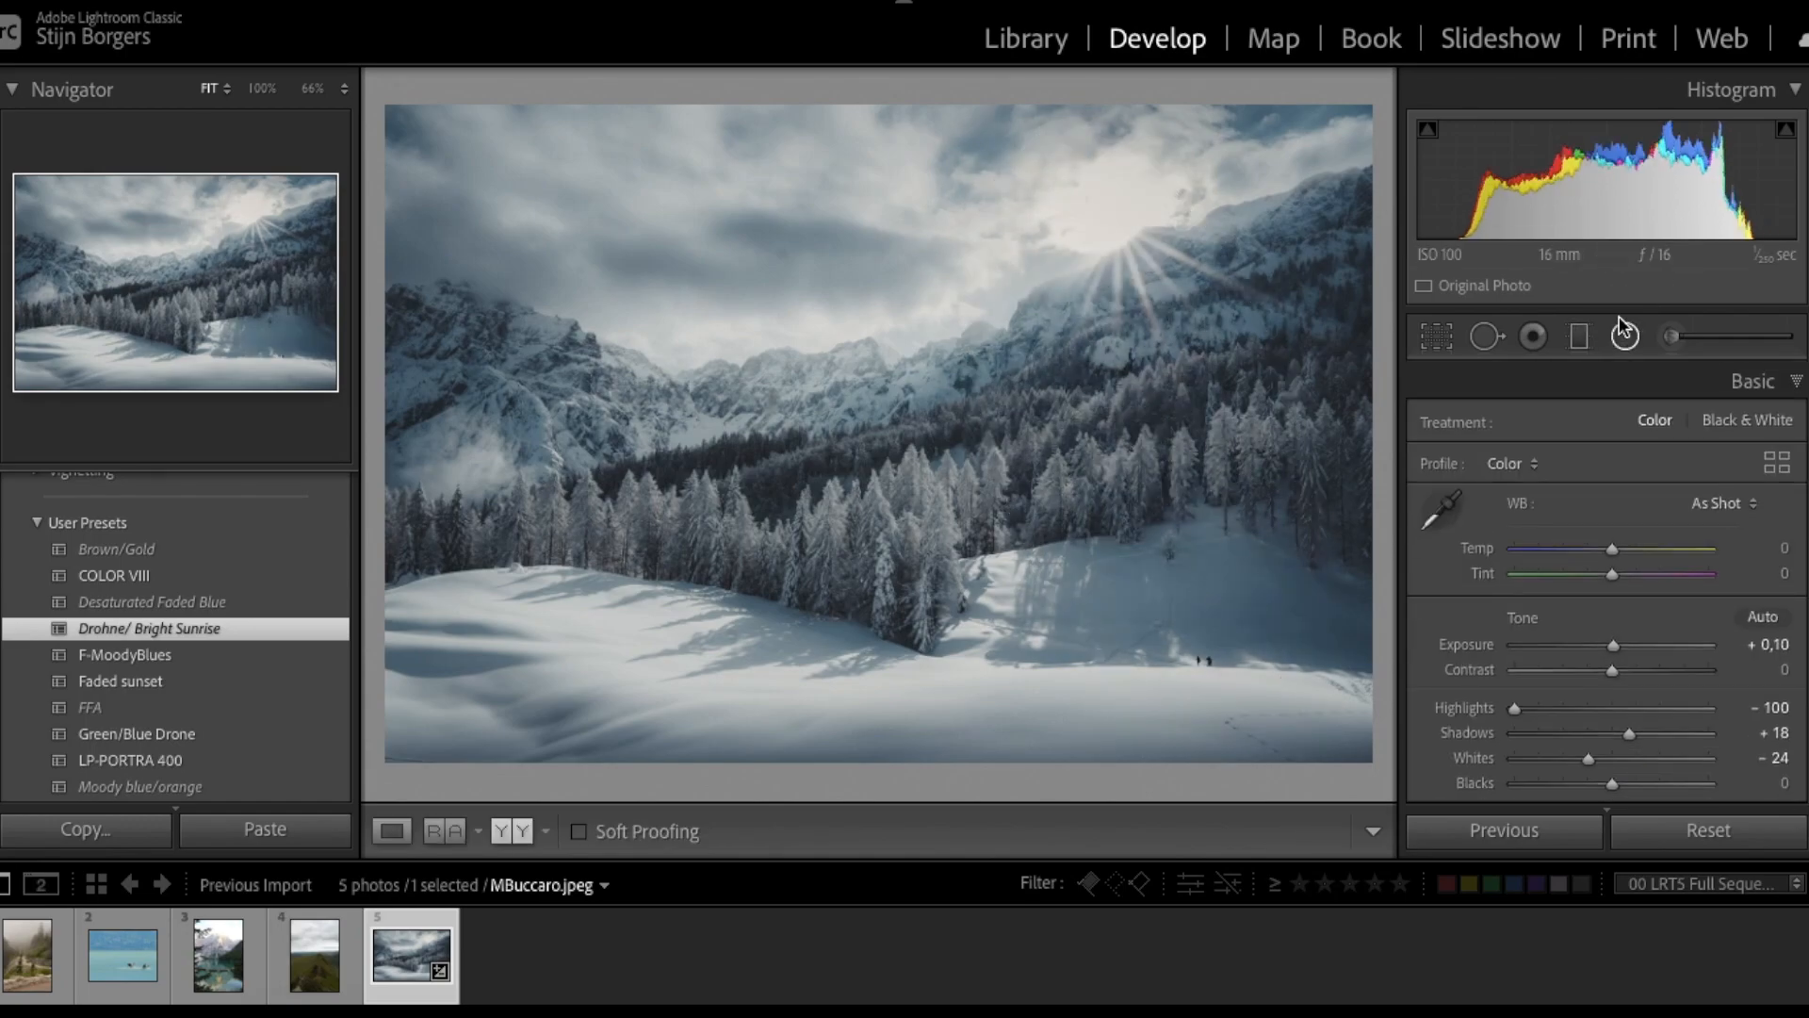
click(1623, 332)
- Select the existing oval mask on the snowy valley photo
click(1220, 638)
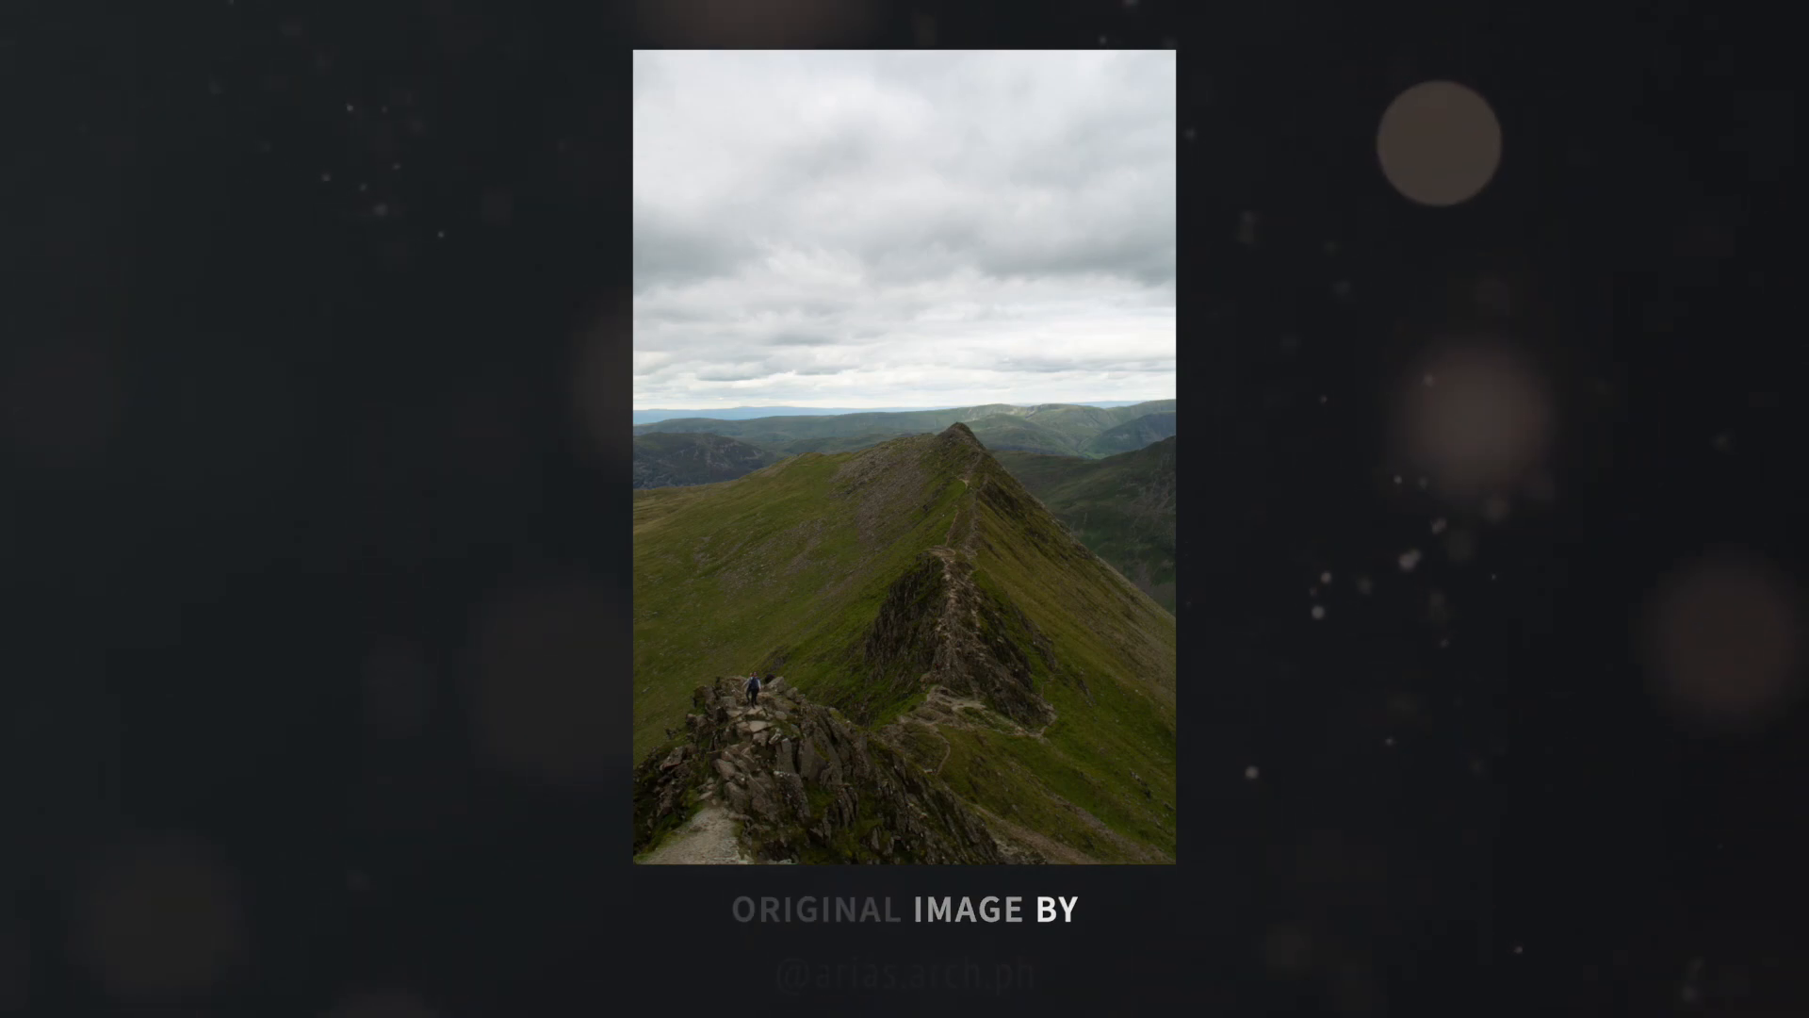
- Apply the Green/Blue Drone preset and pull the whites far down
click(252, 637)
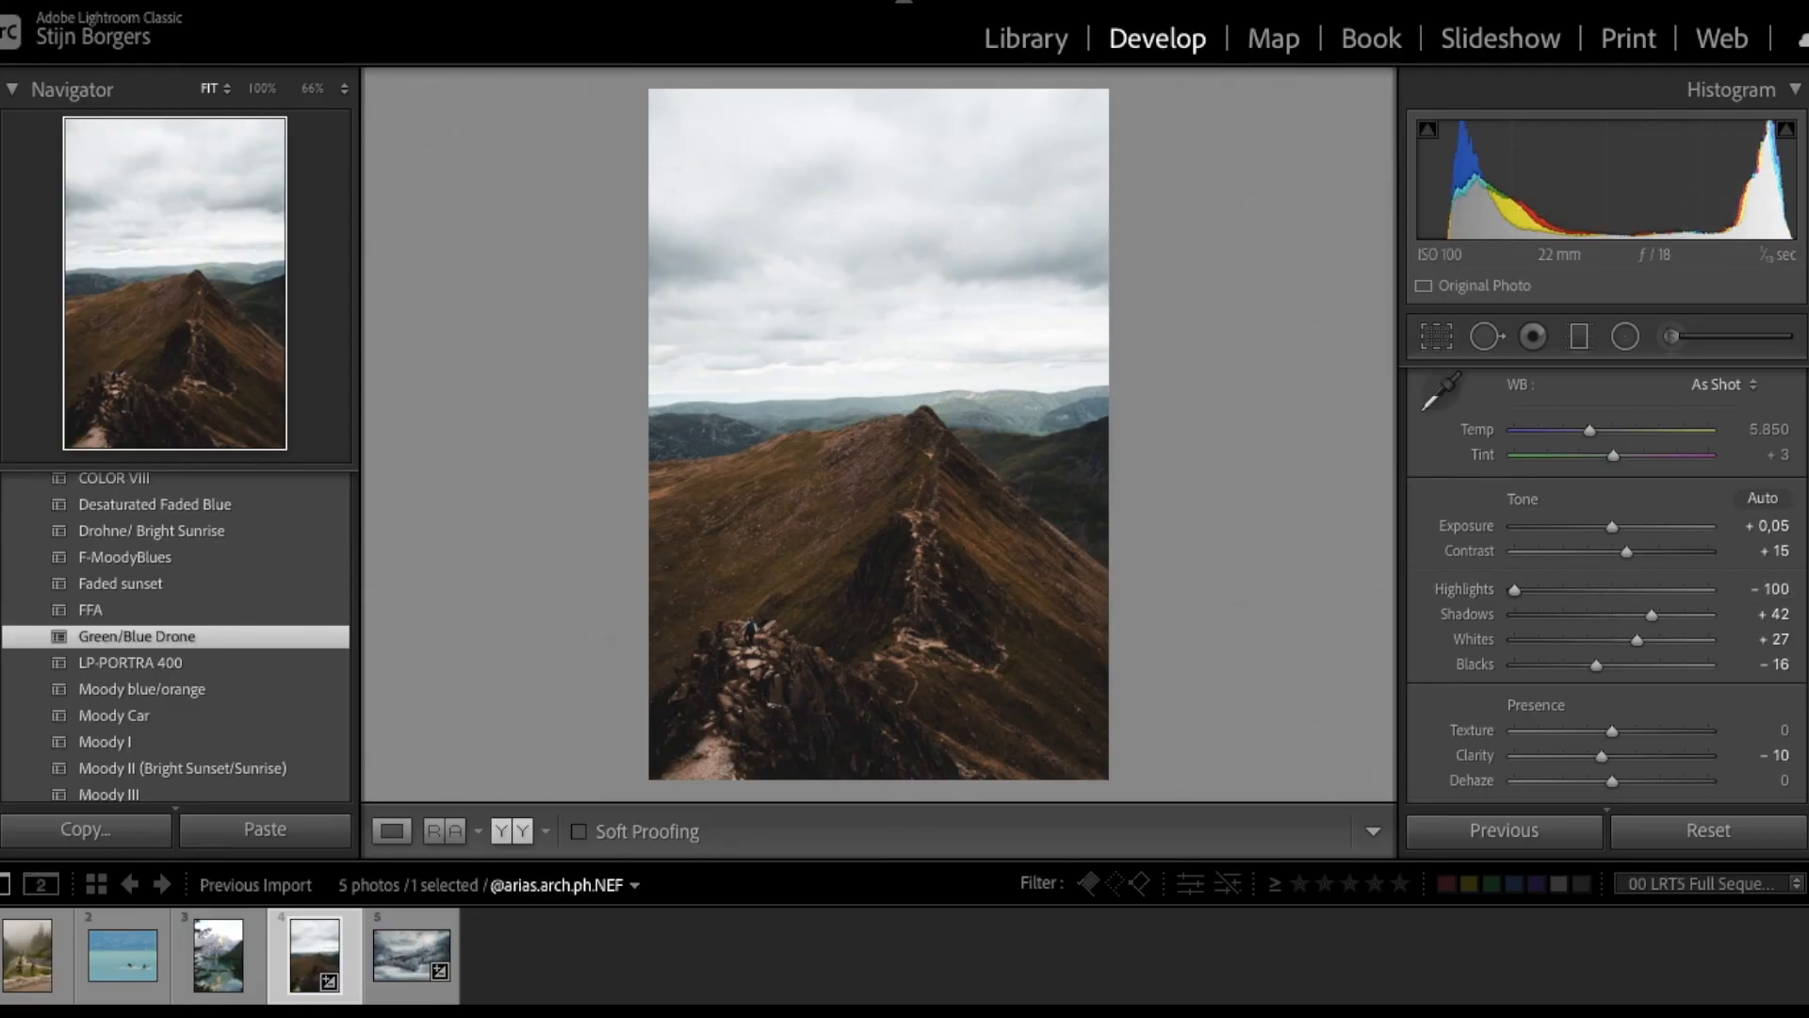
scroll(1687, 635, down, 1)
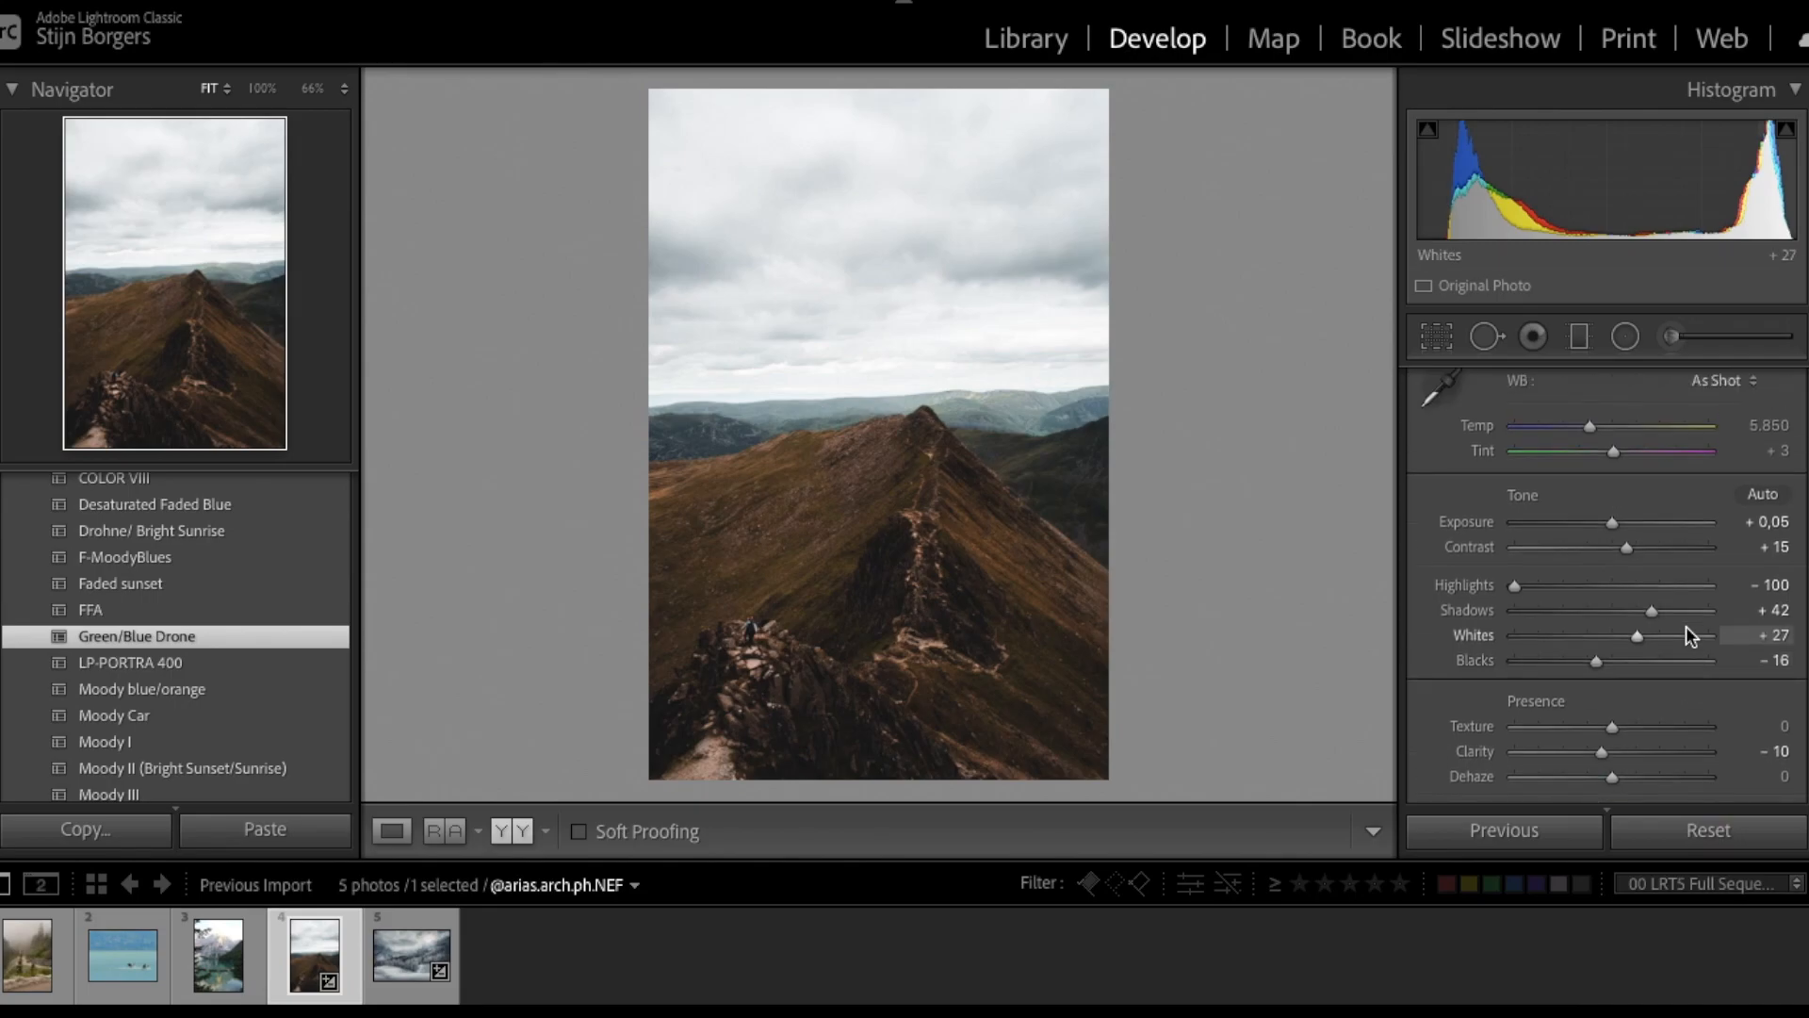
drag(1560, 638, 1516, 635)
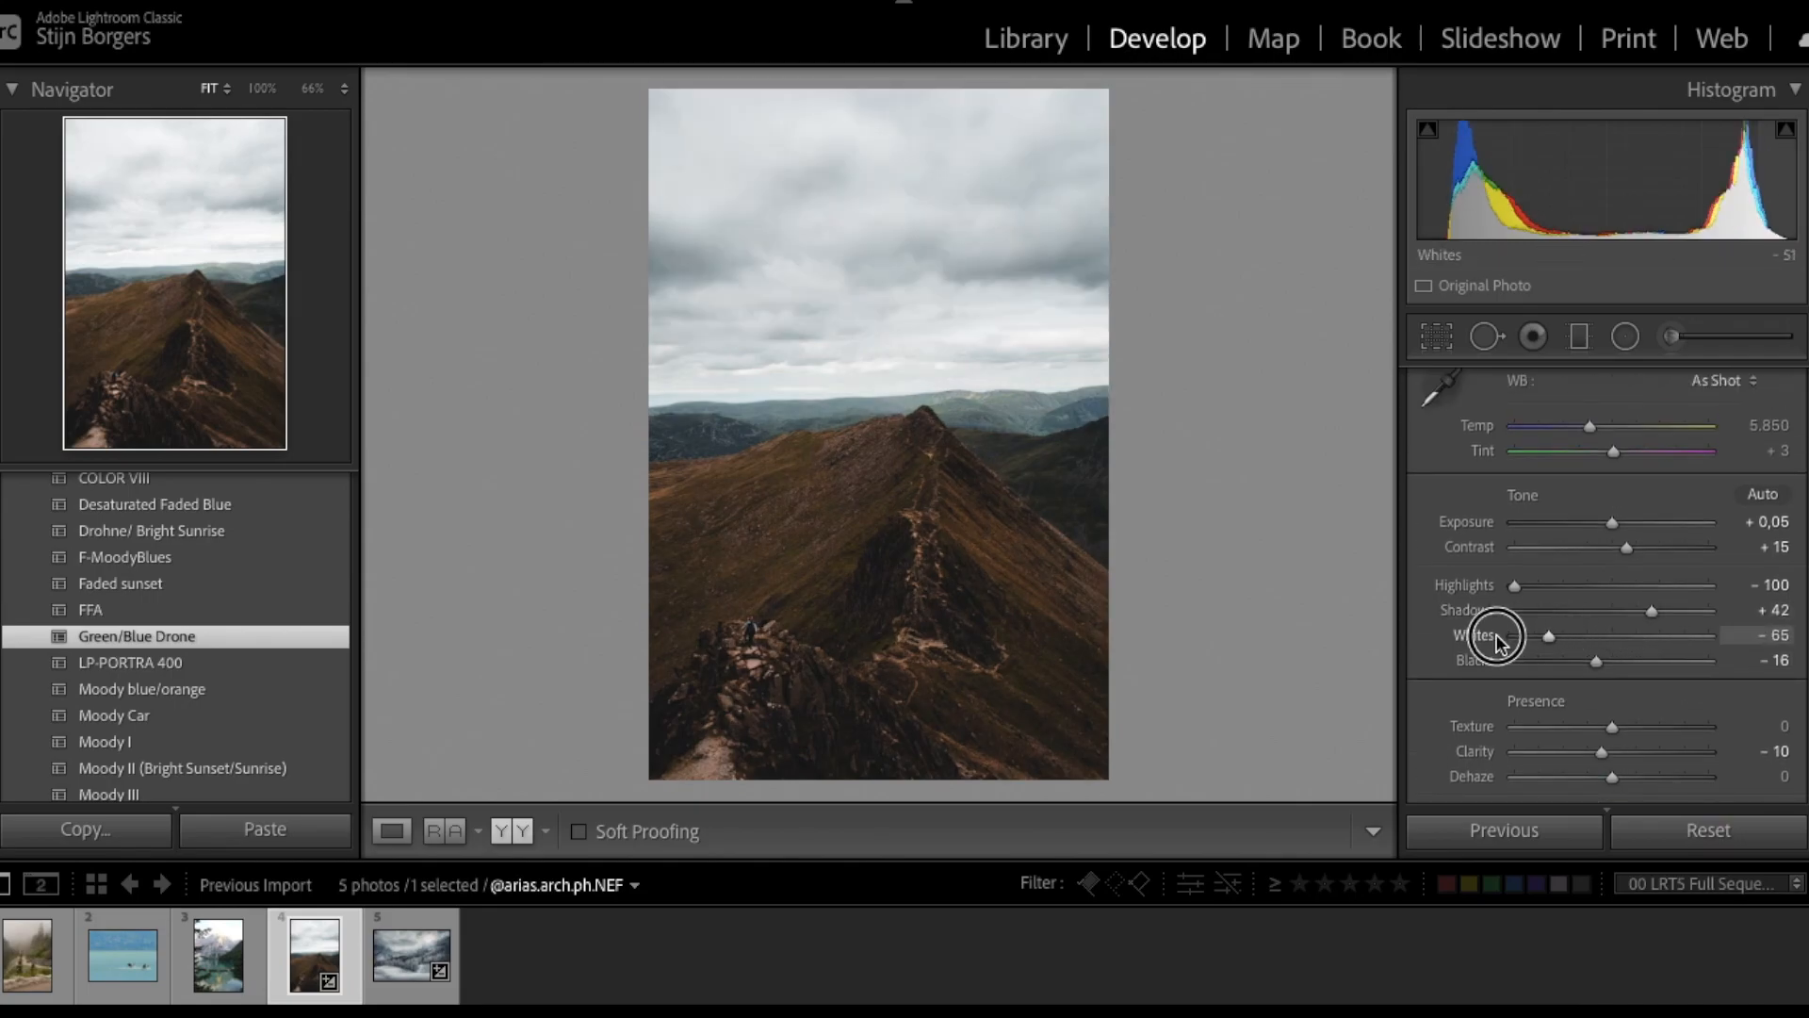
- Darken the sky with a gradient (Exposure -1.23, Highlights -62) and start a 4x5 crop
click(1579, 336)
drag(917, 418, 917, 447)
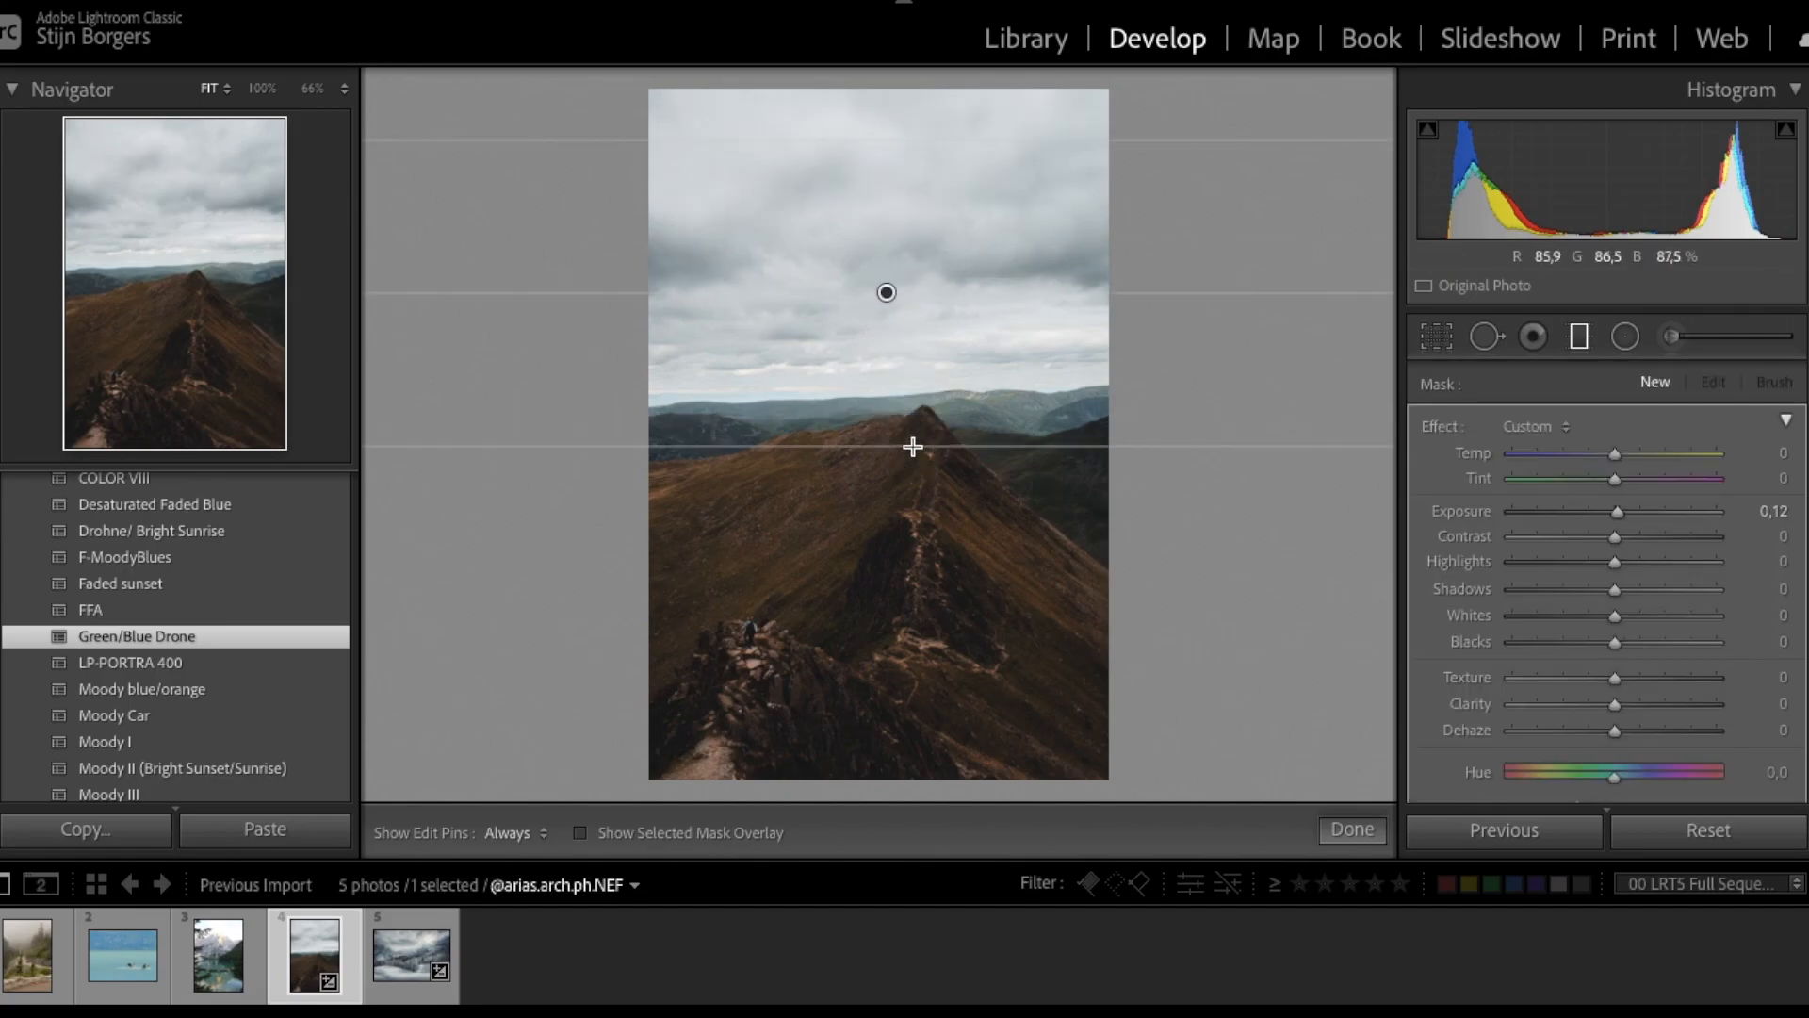
key(o)
drag(891, 295, 893, 368)
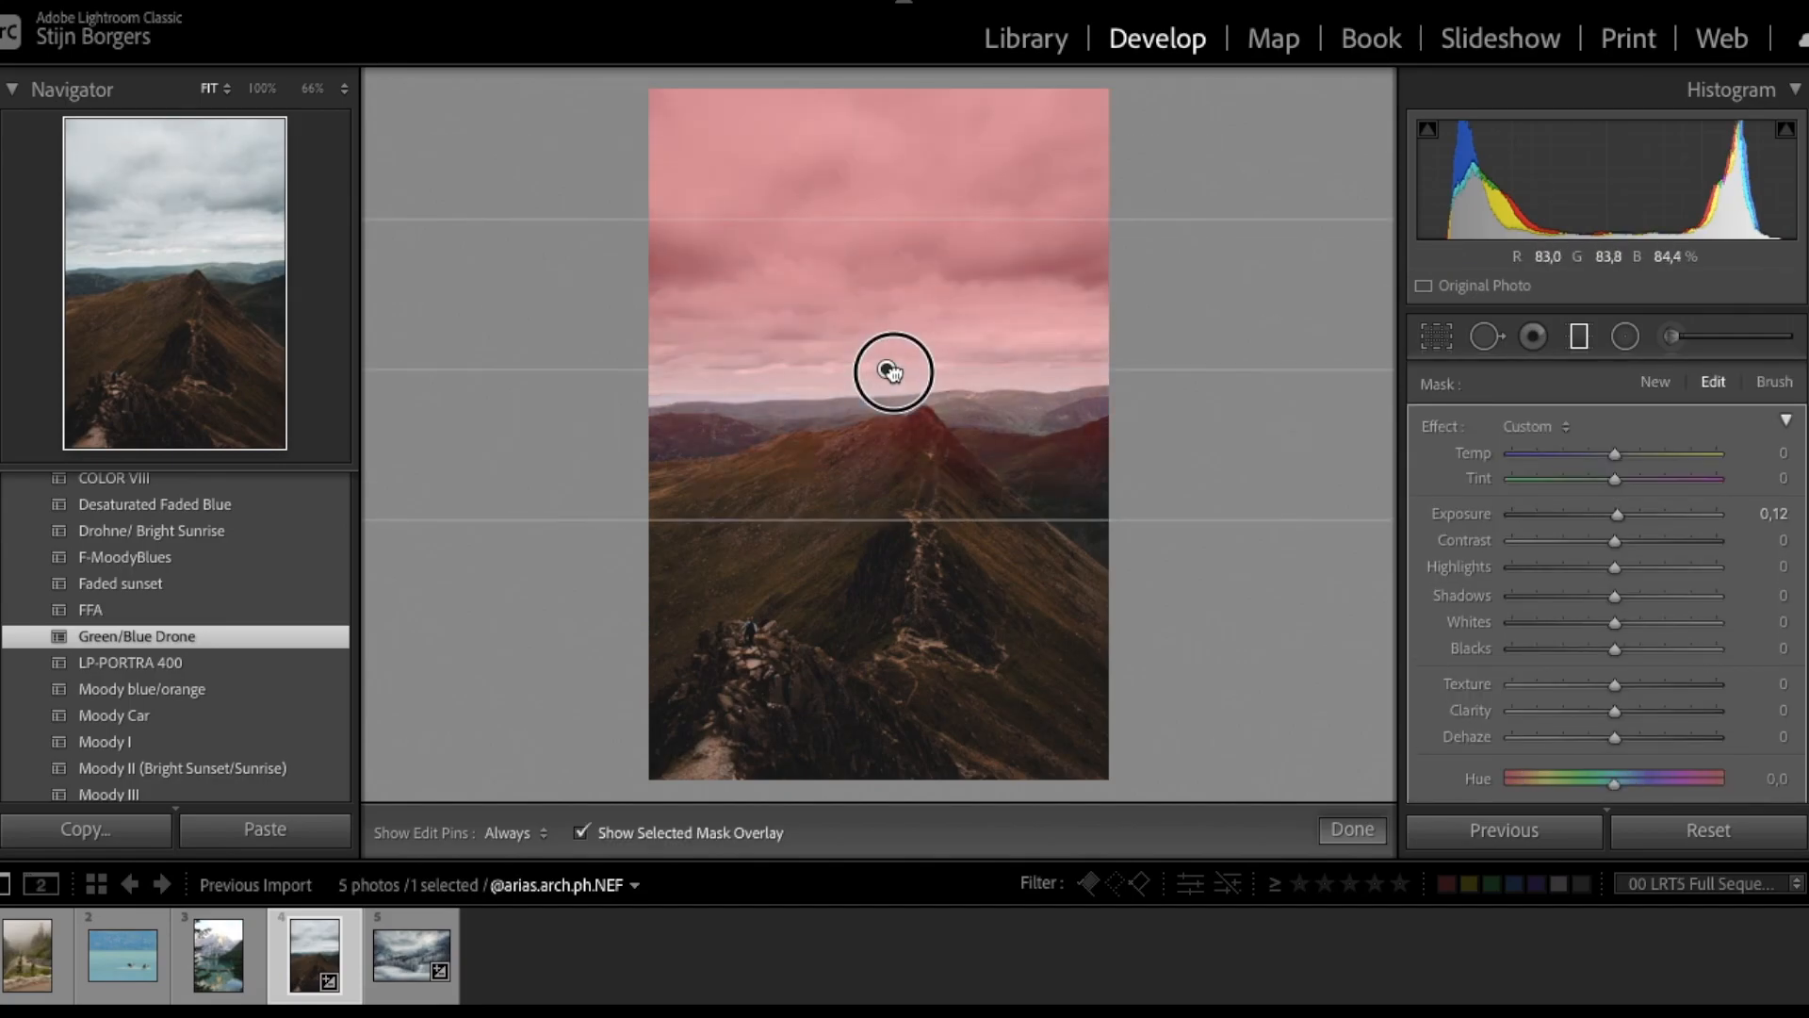
mouse_move(878, 515)
mouse_down()
mouse_move(877, 478)
mouse_move(872, 494)
mouse_up()
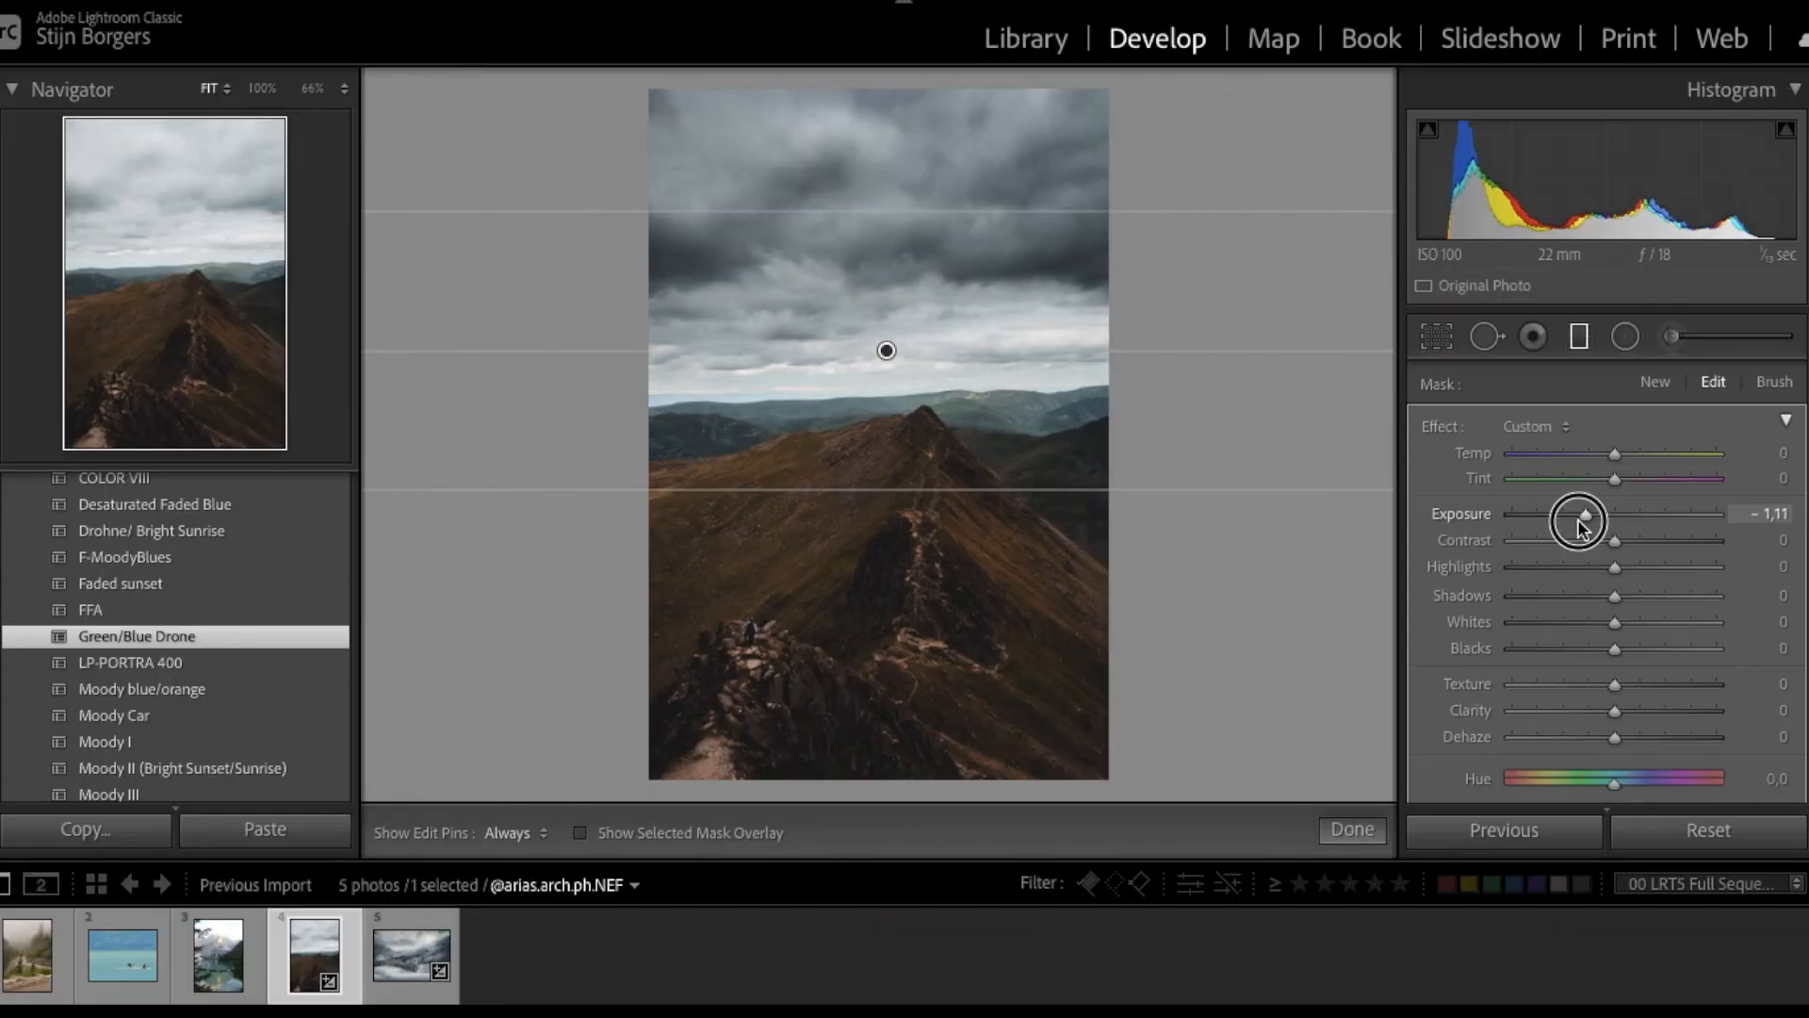
drag(1579, 520, 1551, 571)
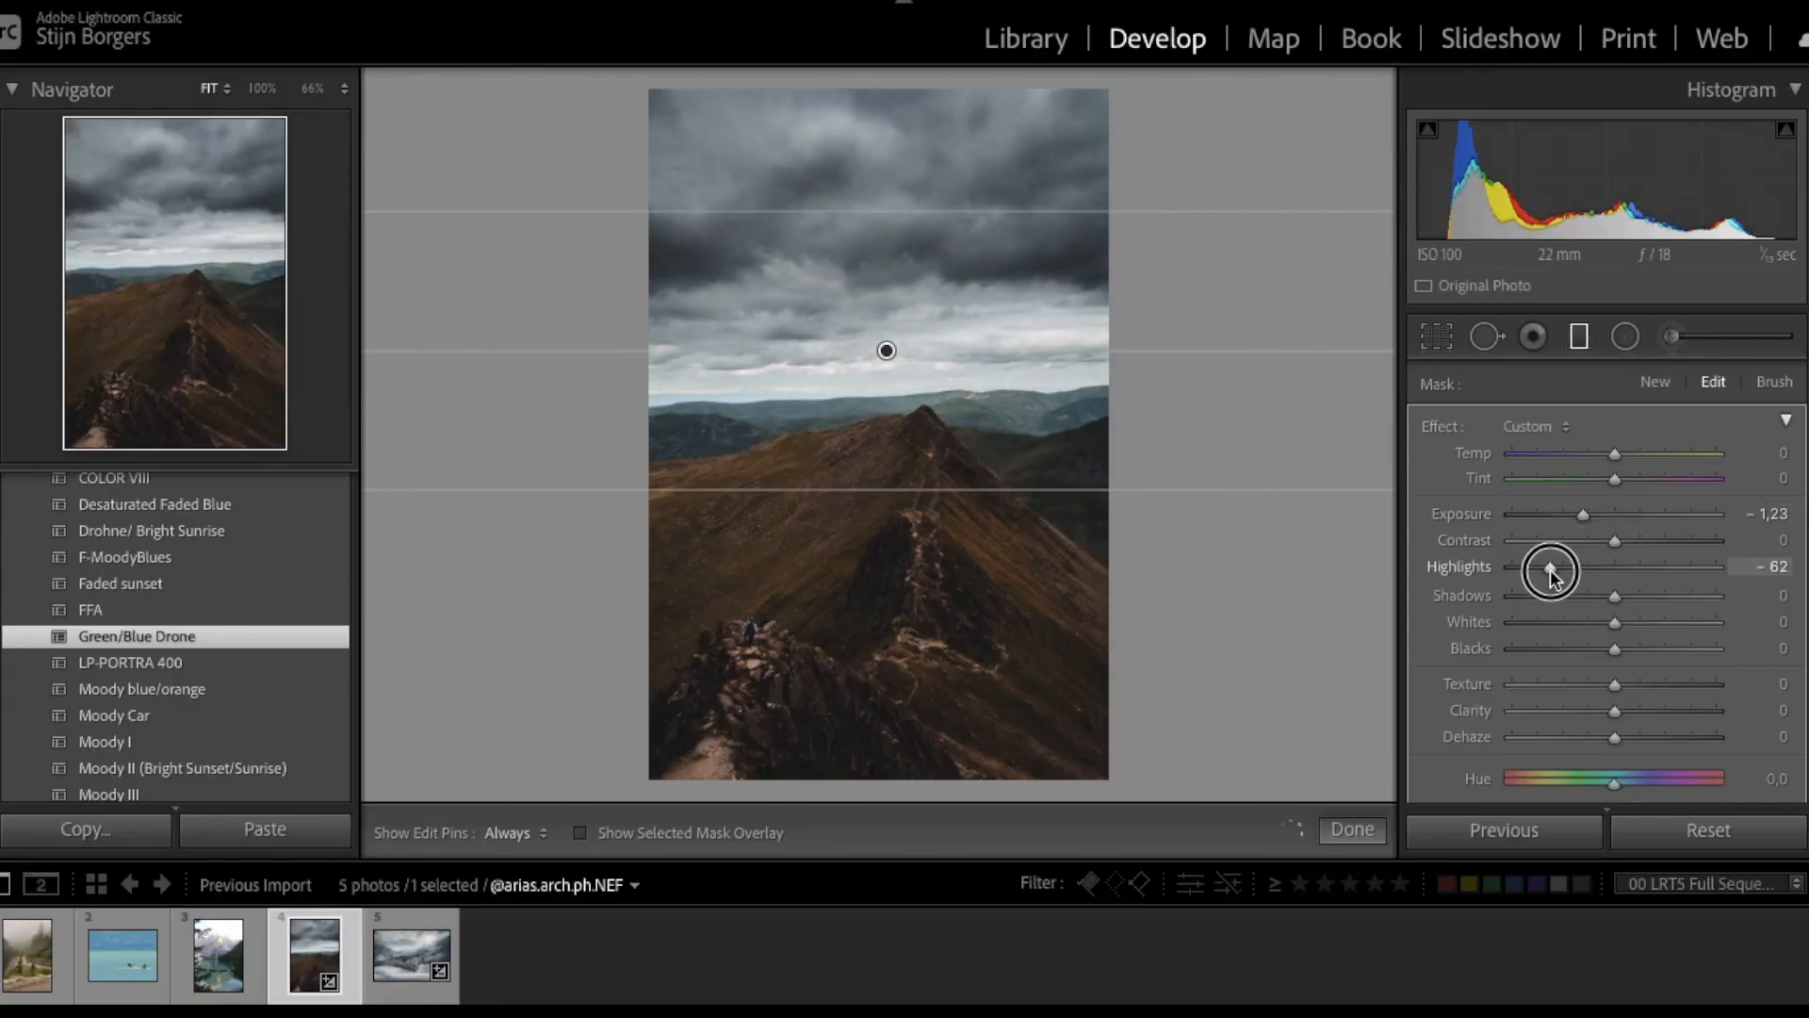
mouse_move(893, 358)
mouse_down()
mouse_move(891, 403)
mouse_move(890, 372)
mouse_up()
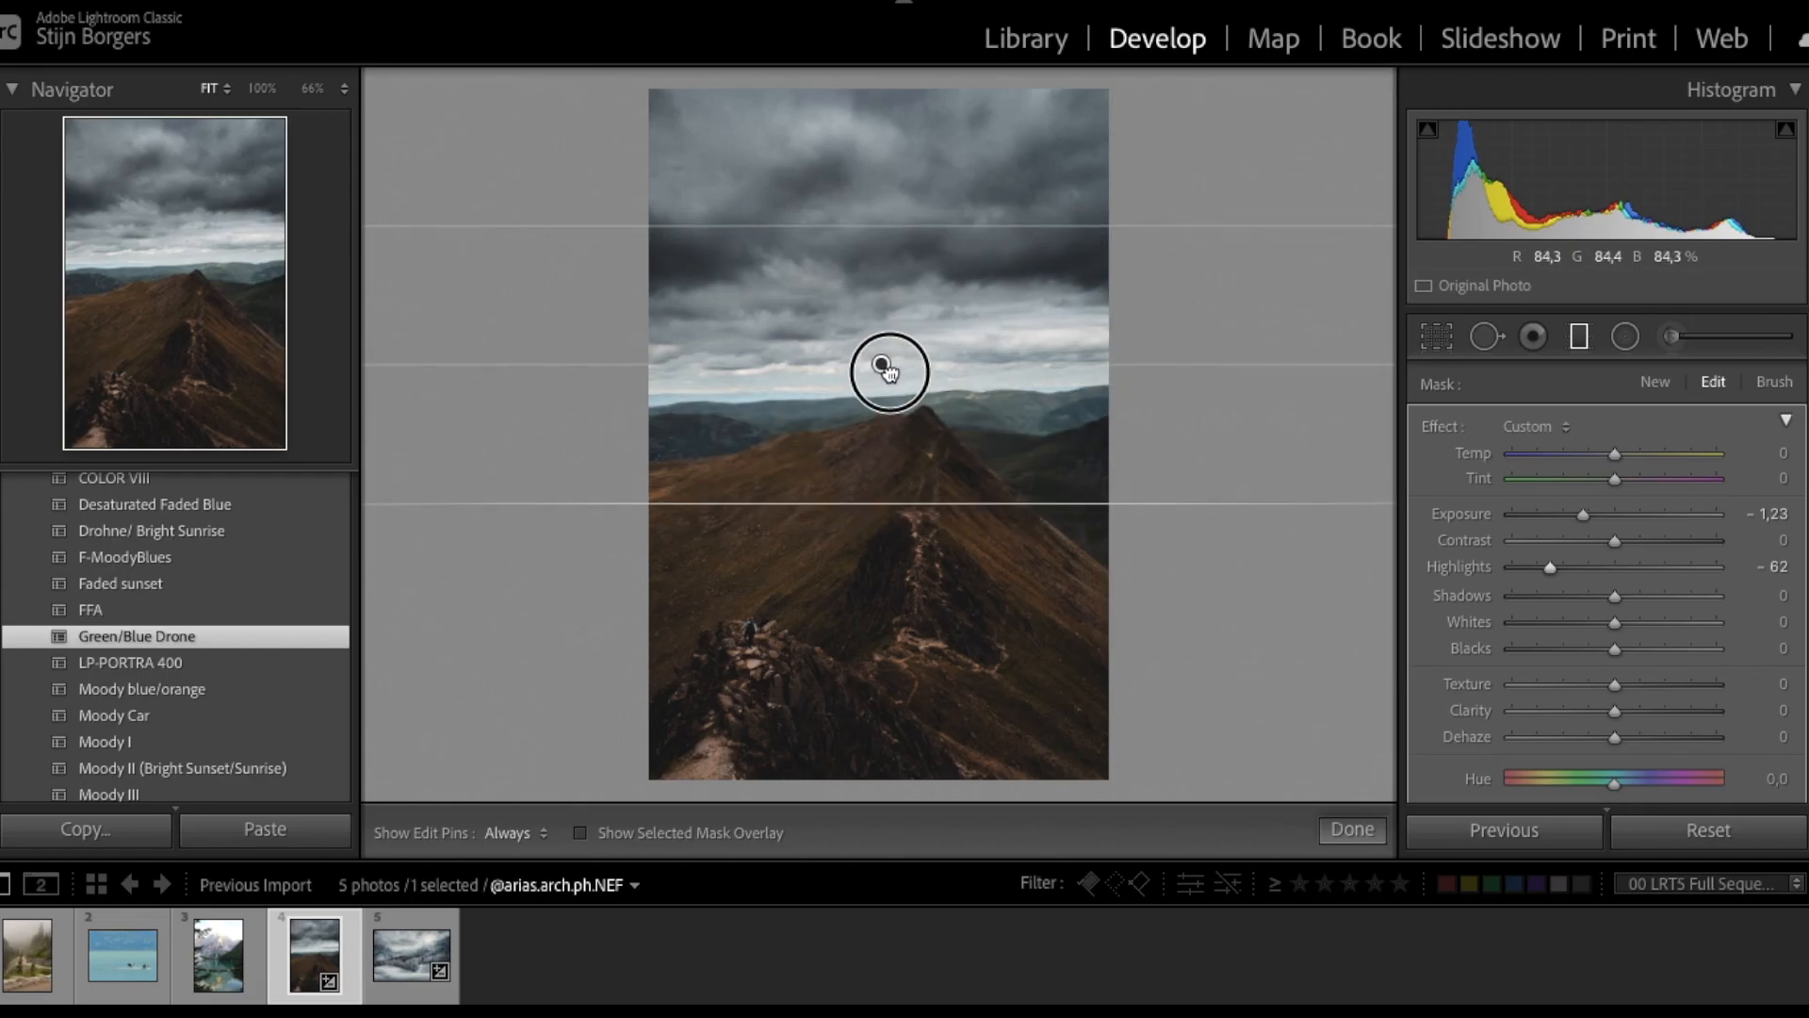
key(r)
drag(990, 574, 987, 531)
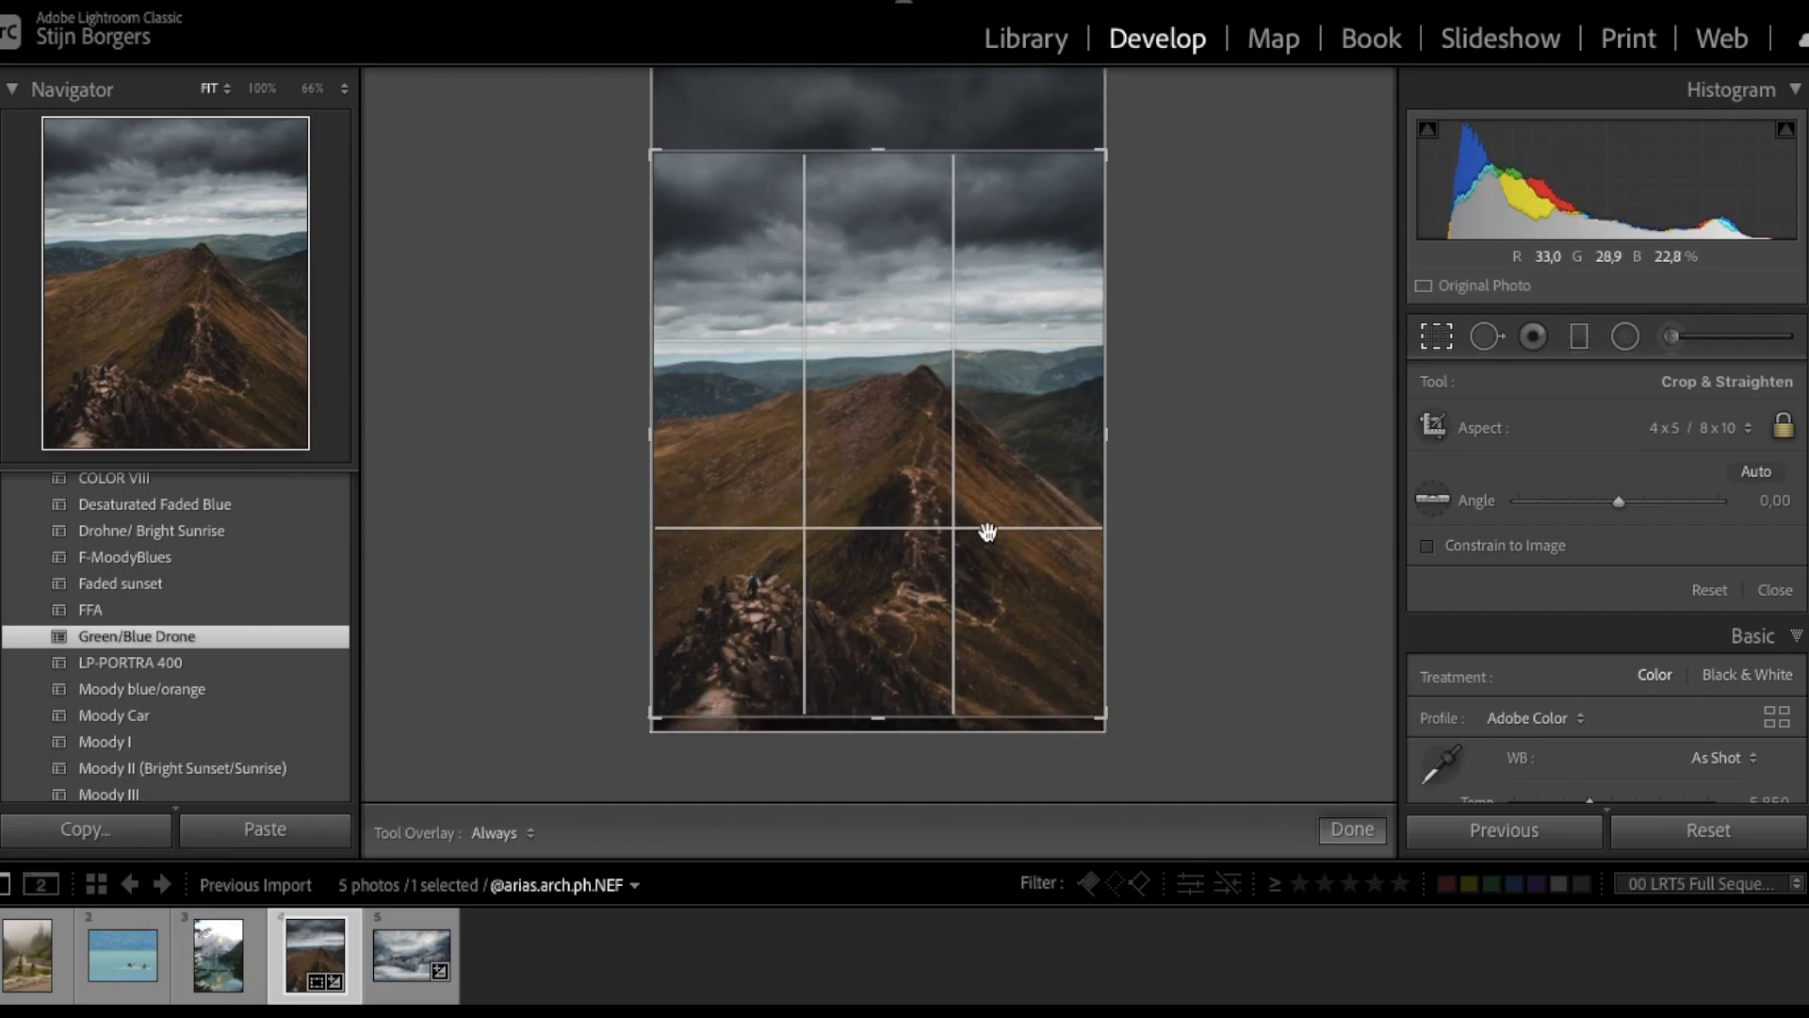
- Finish the portrait crop and add a radial mask around the hiker, feathered to 100
drag(988, 518, 978, 476)
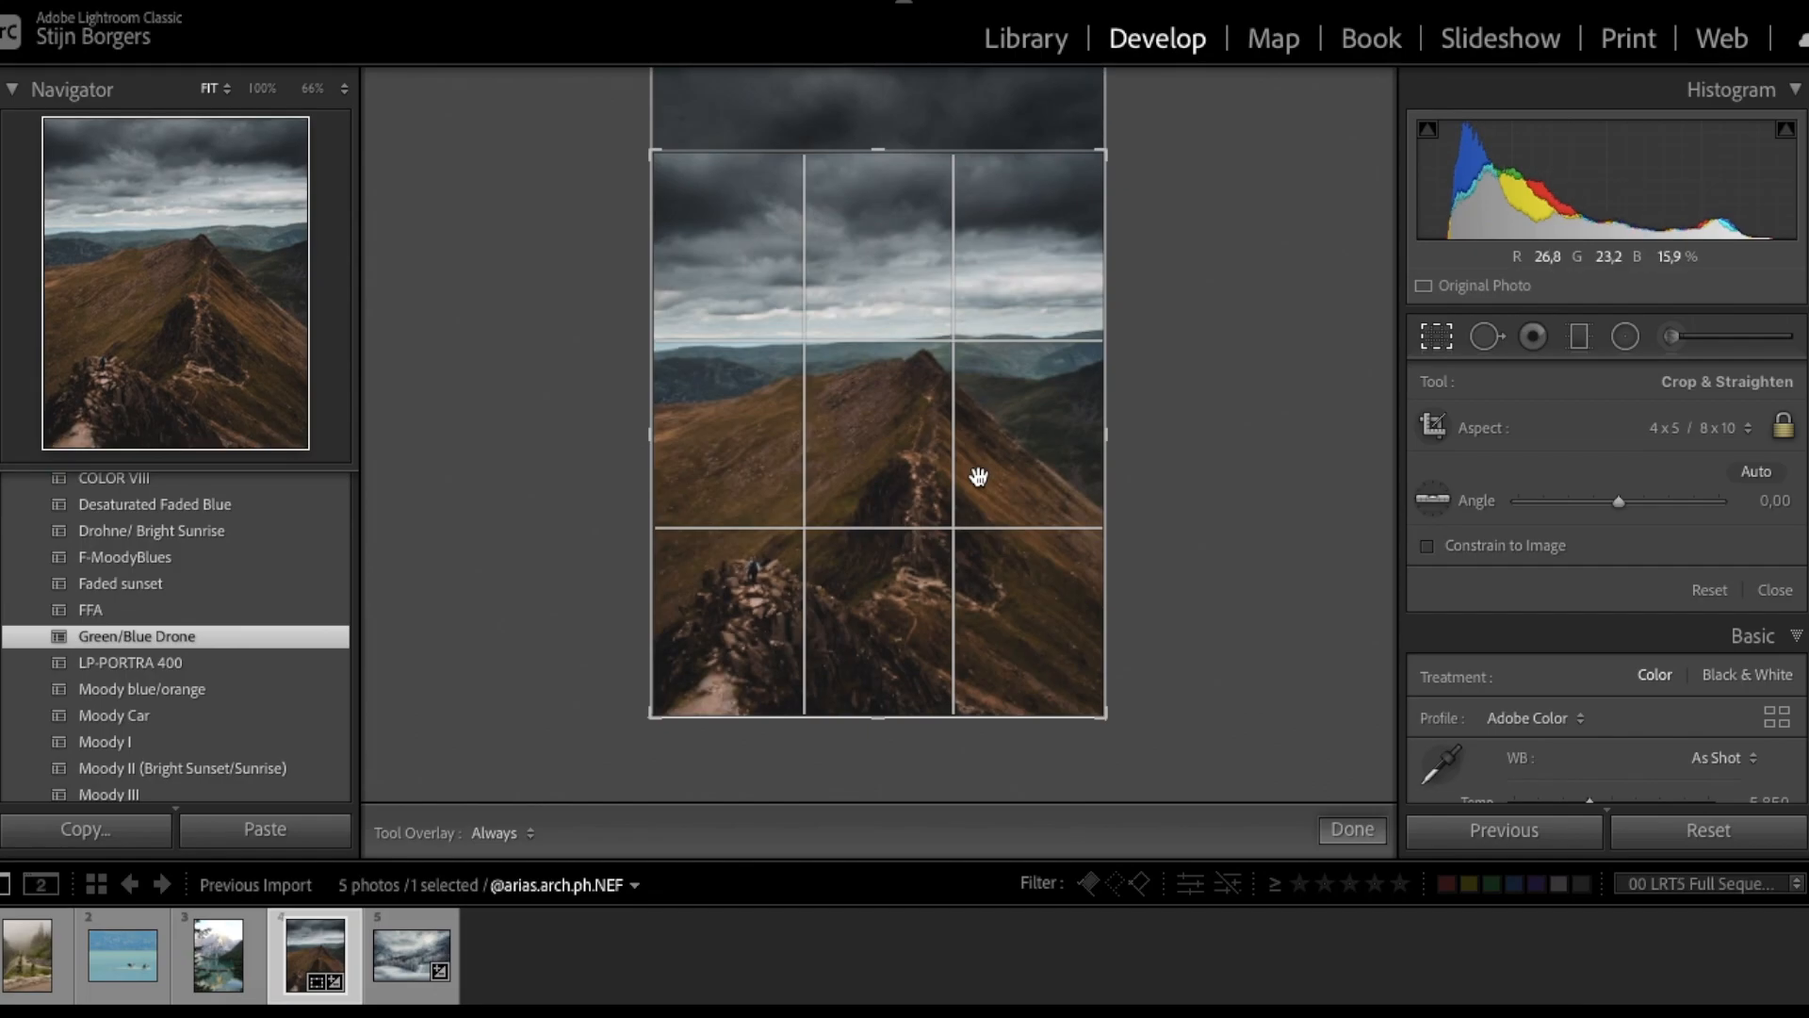
key(shift+m)
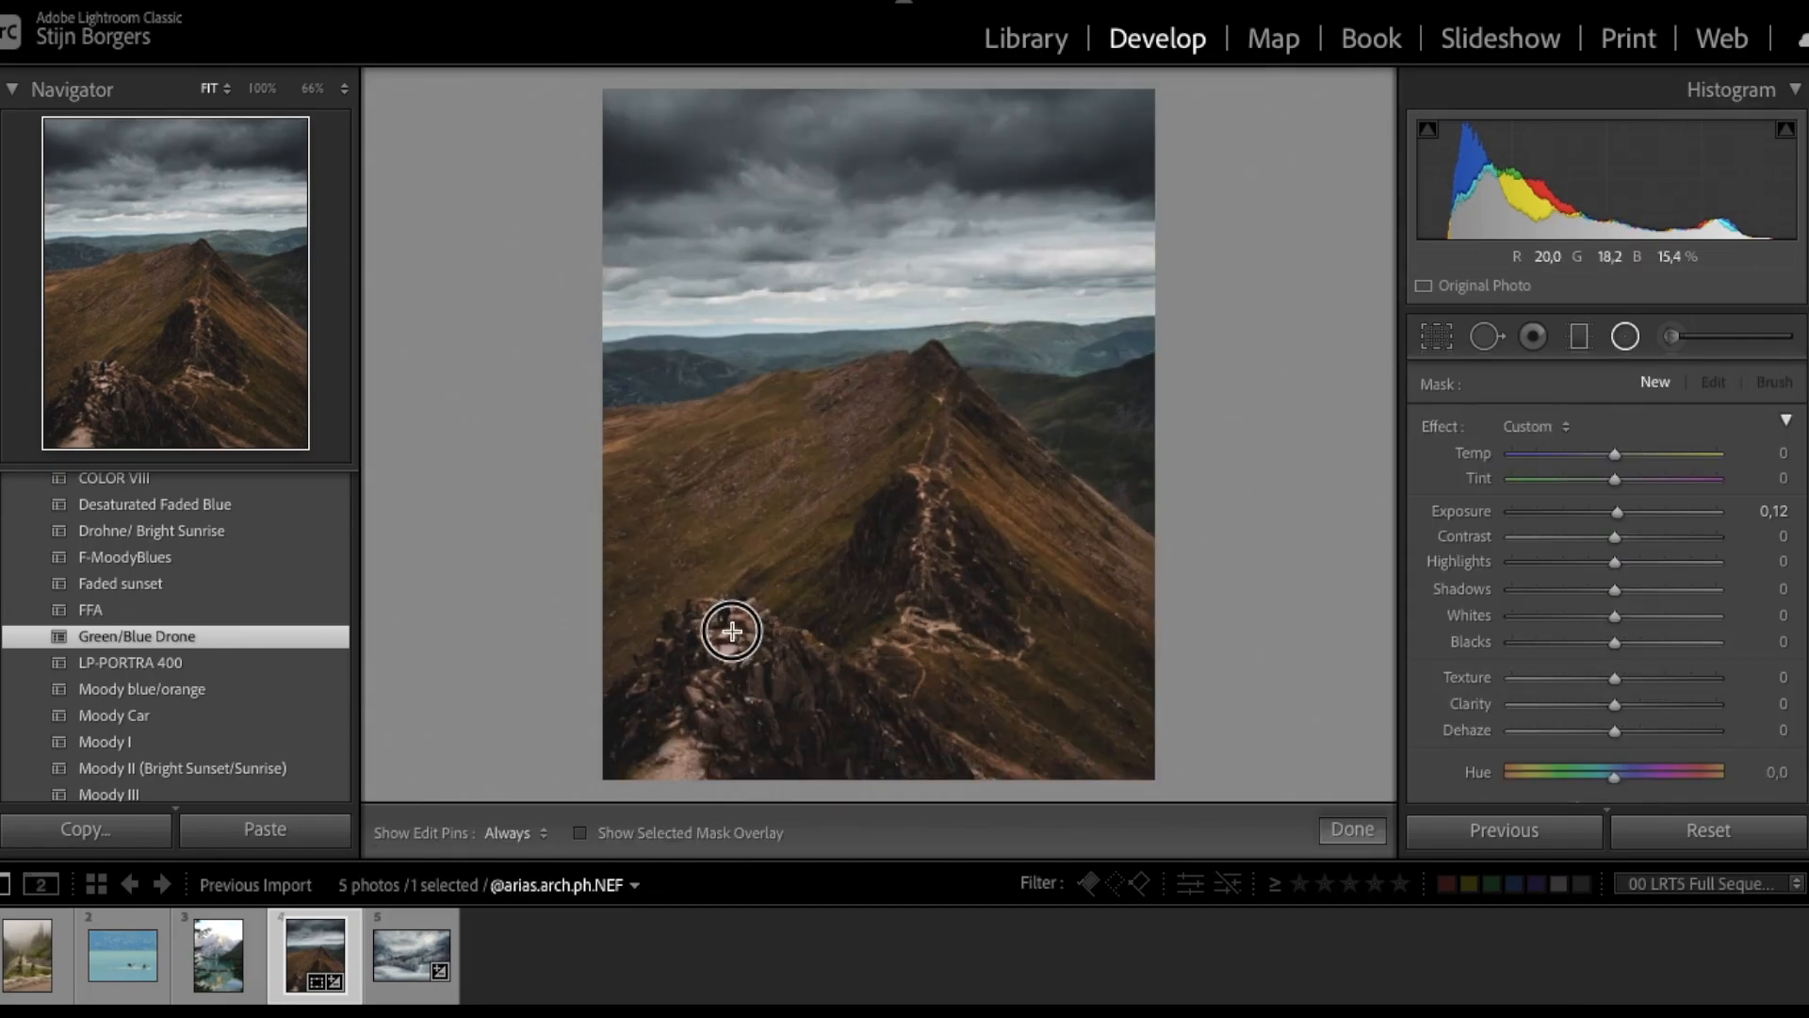
drag(636, 542, 636, 543)
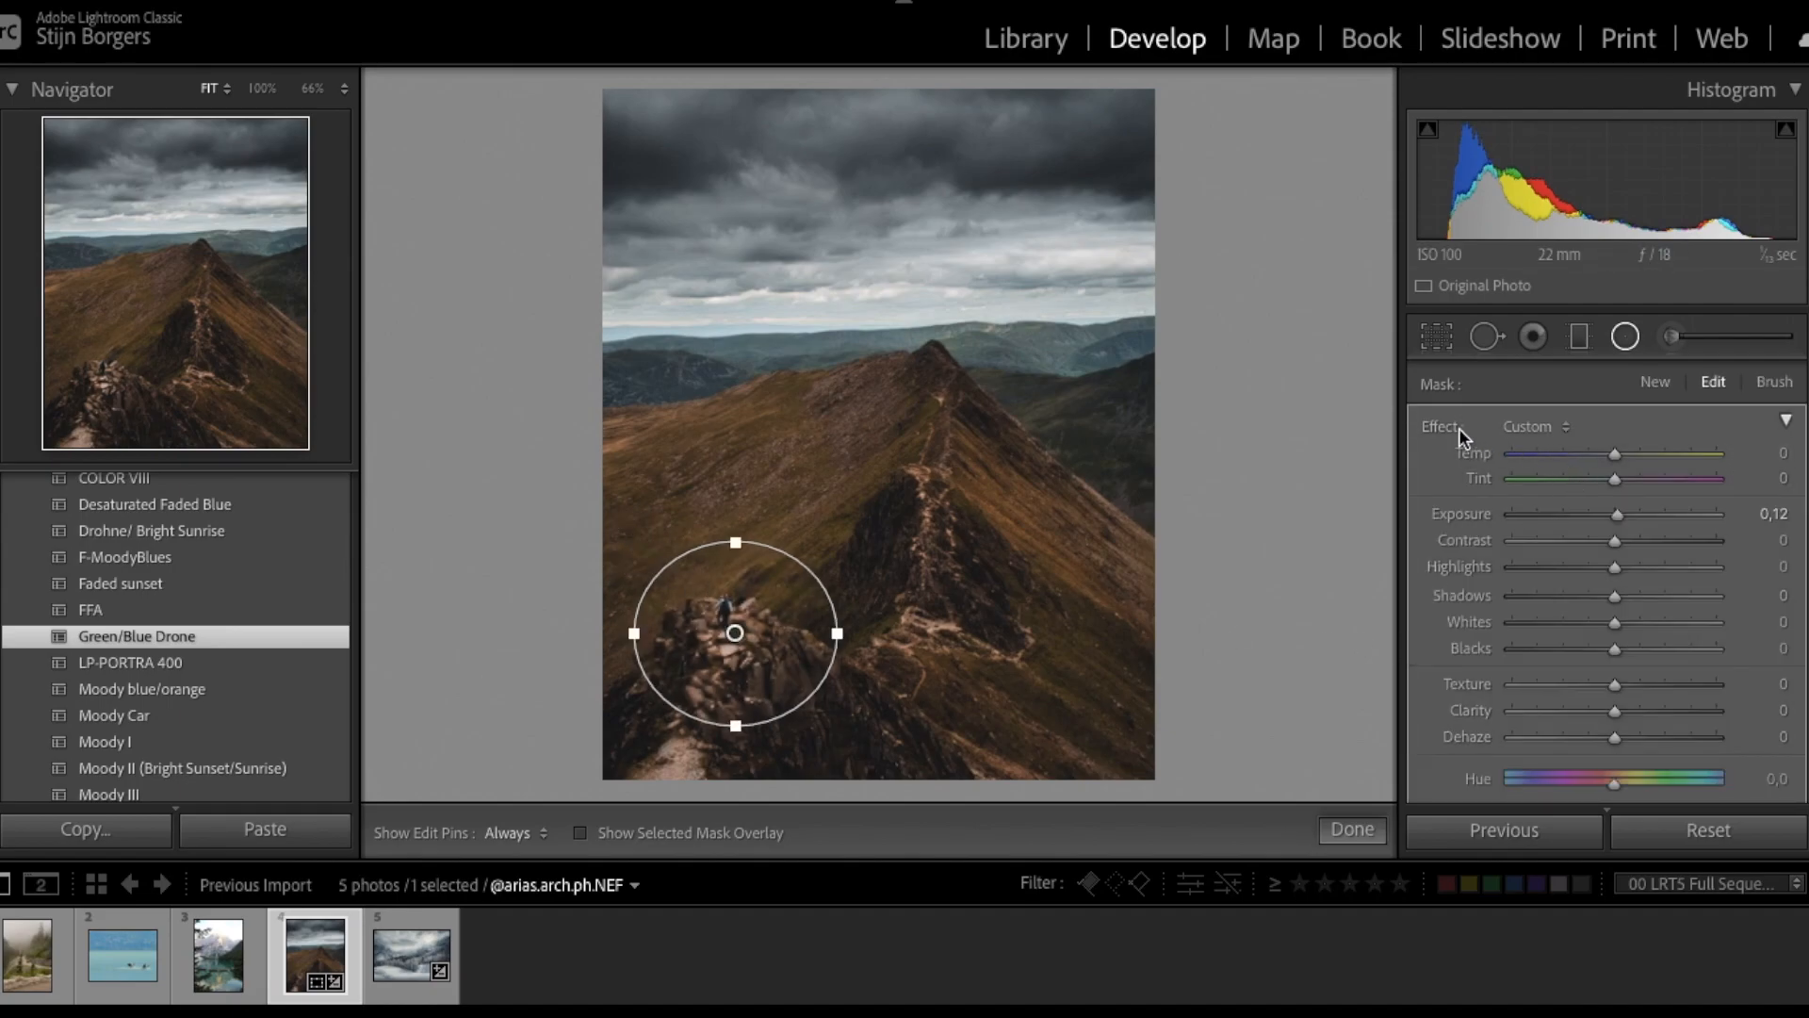
scroll(1501, 474, down, 5)
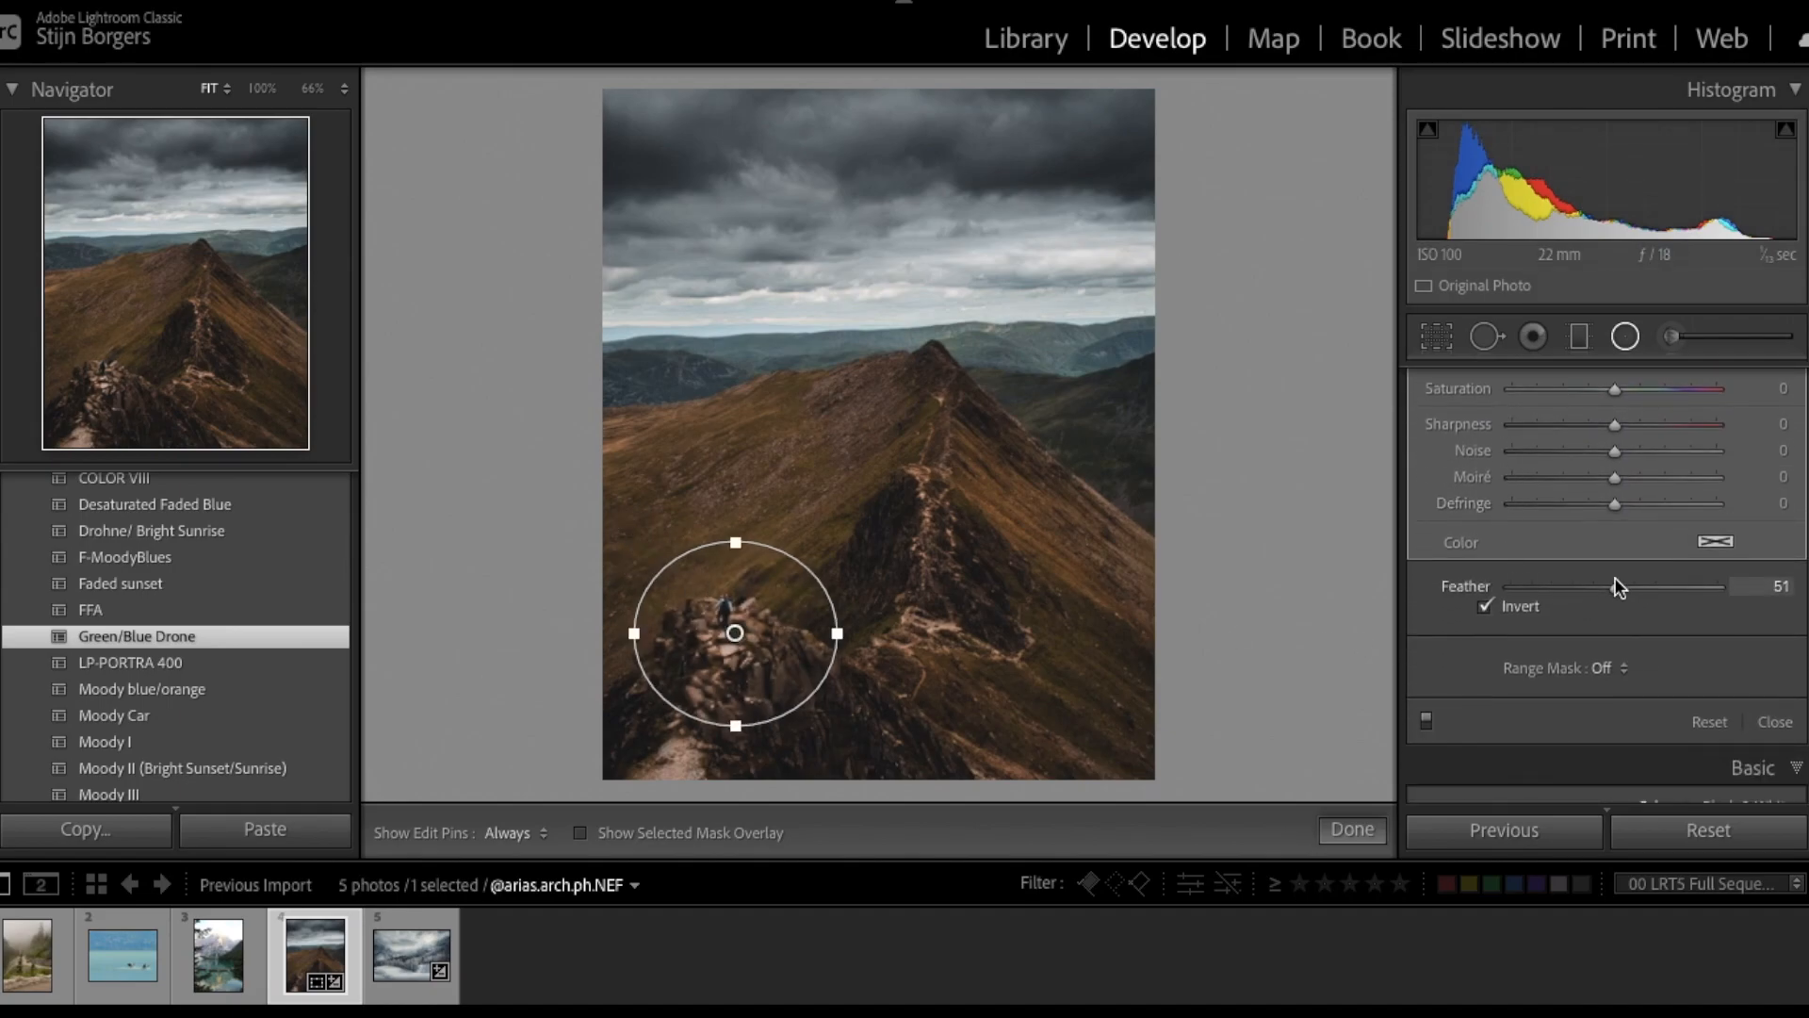
drag(1617, 586, 1717, 587)
- Paint an adjustment brush onto the mountain ridge
scroll(1540, 489, up, 5)
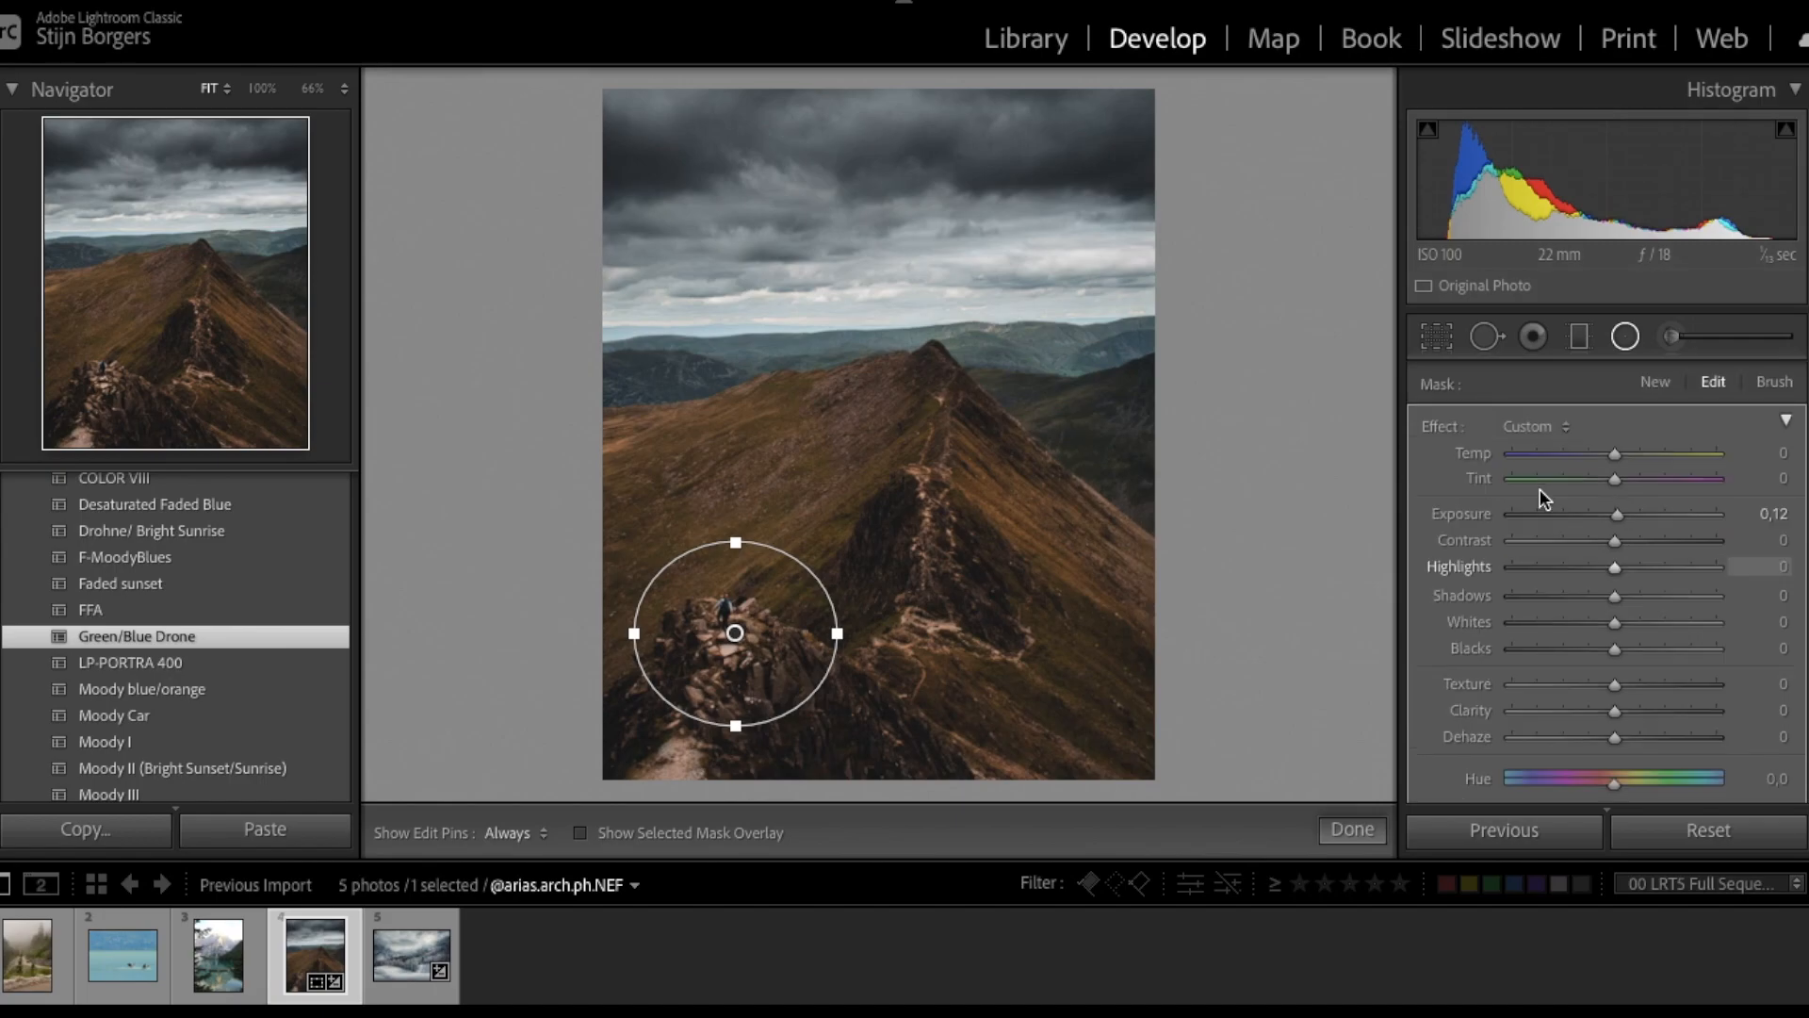
key(k)
drag(921, 568, 925, 517)
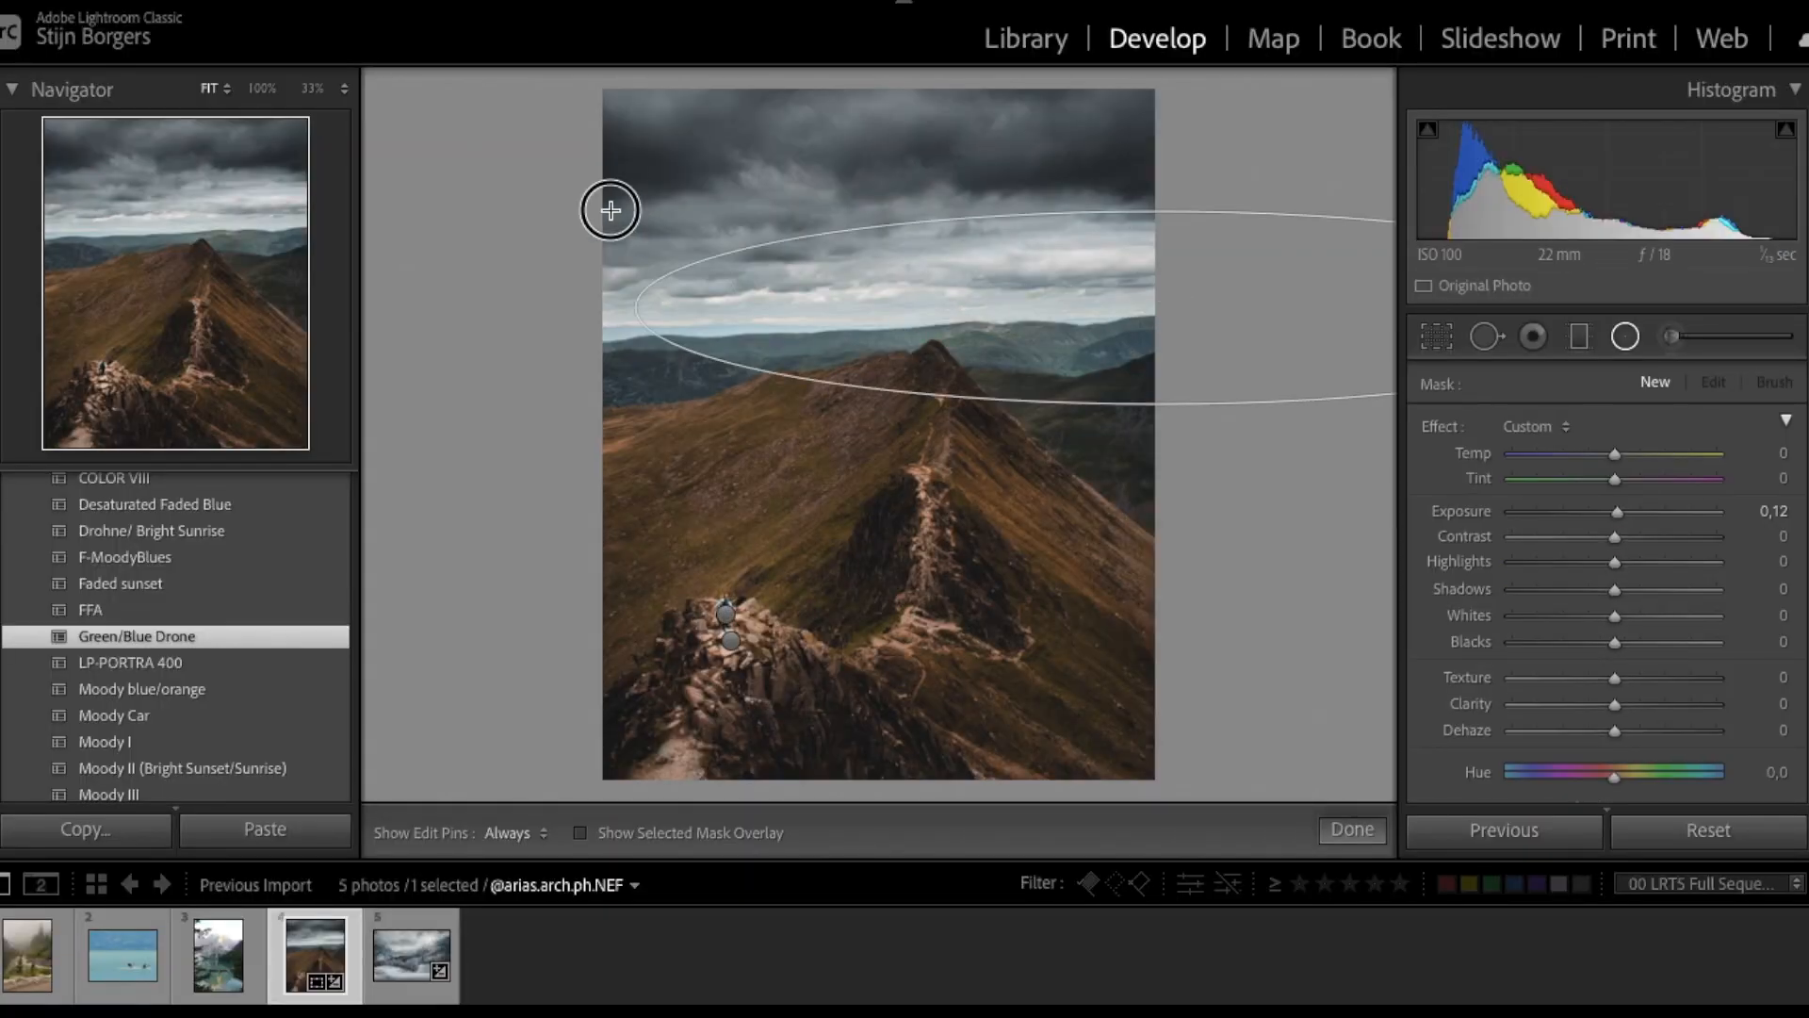
- Draw a wide sky ellipse with Whites -100 and Exposure -0.71, then enlarge it upward
drag(610, 209, 880, 270)
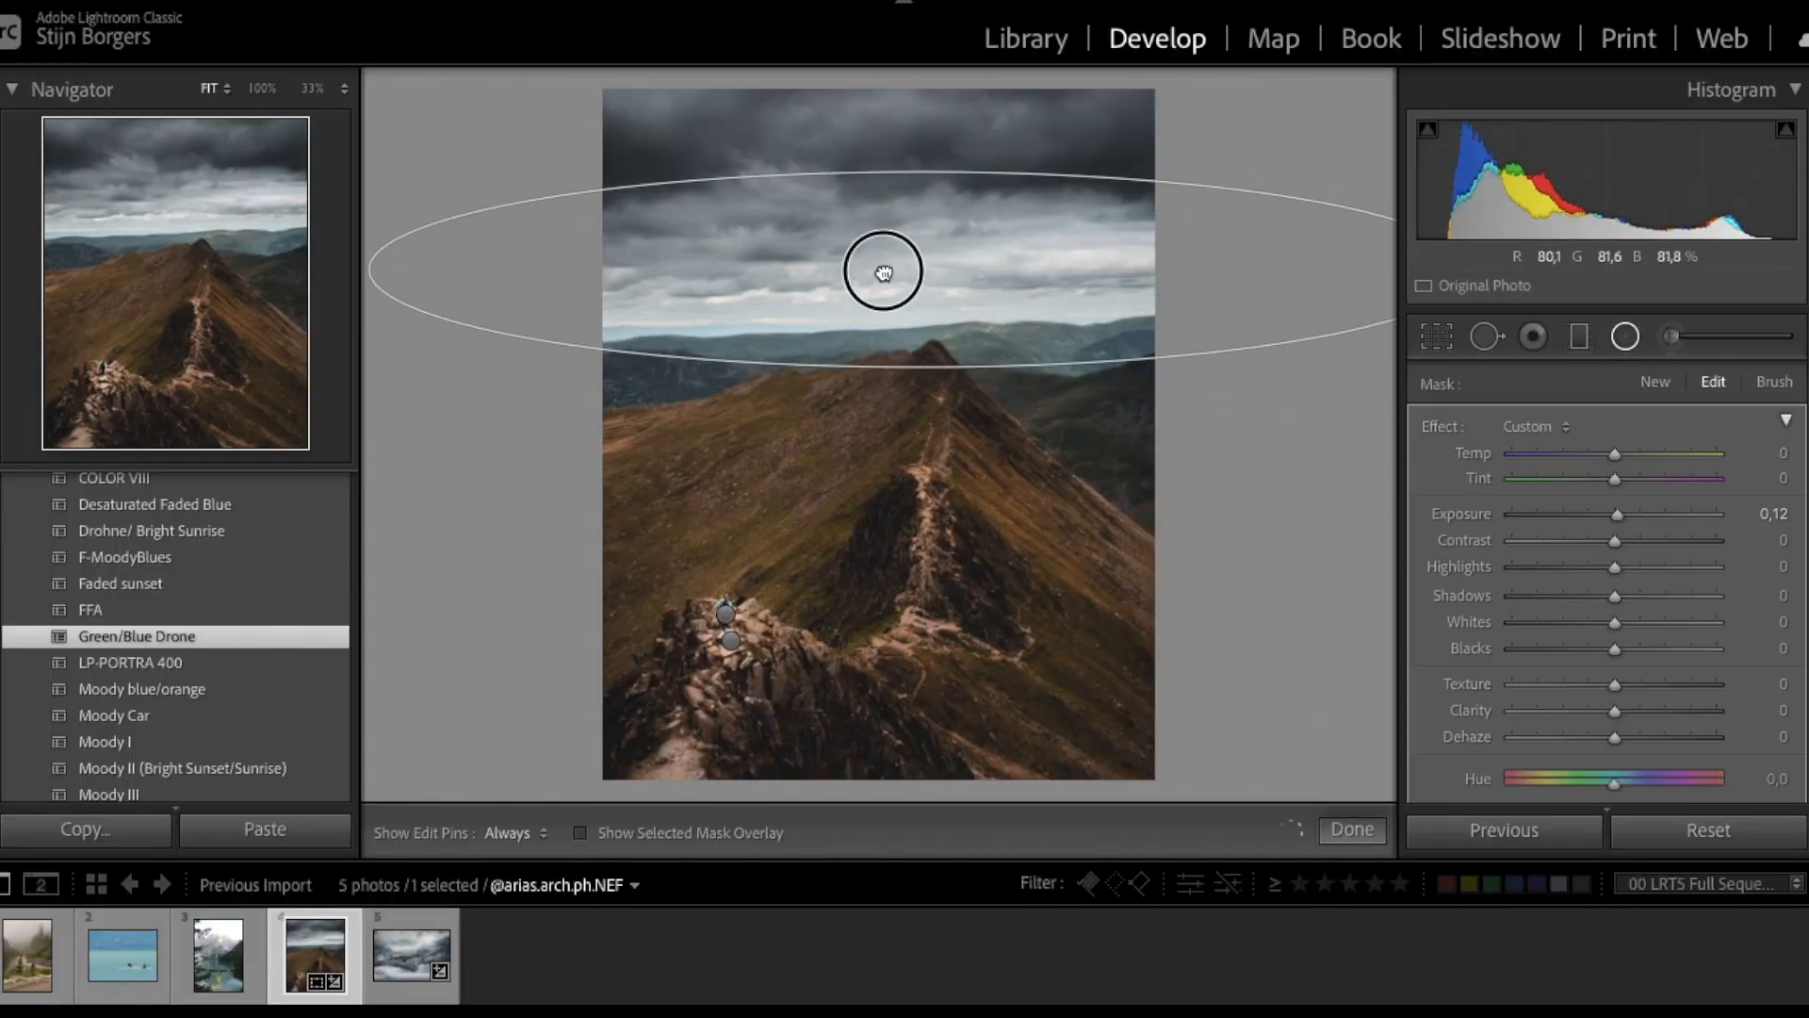
scroll(1689, 694, down, 3)
scroll(1637, 568, up, 2)
drag(1614, 590, 1512, 592)
drag(1614, 481, 1598, 483)
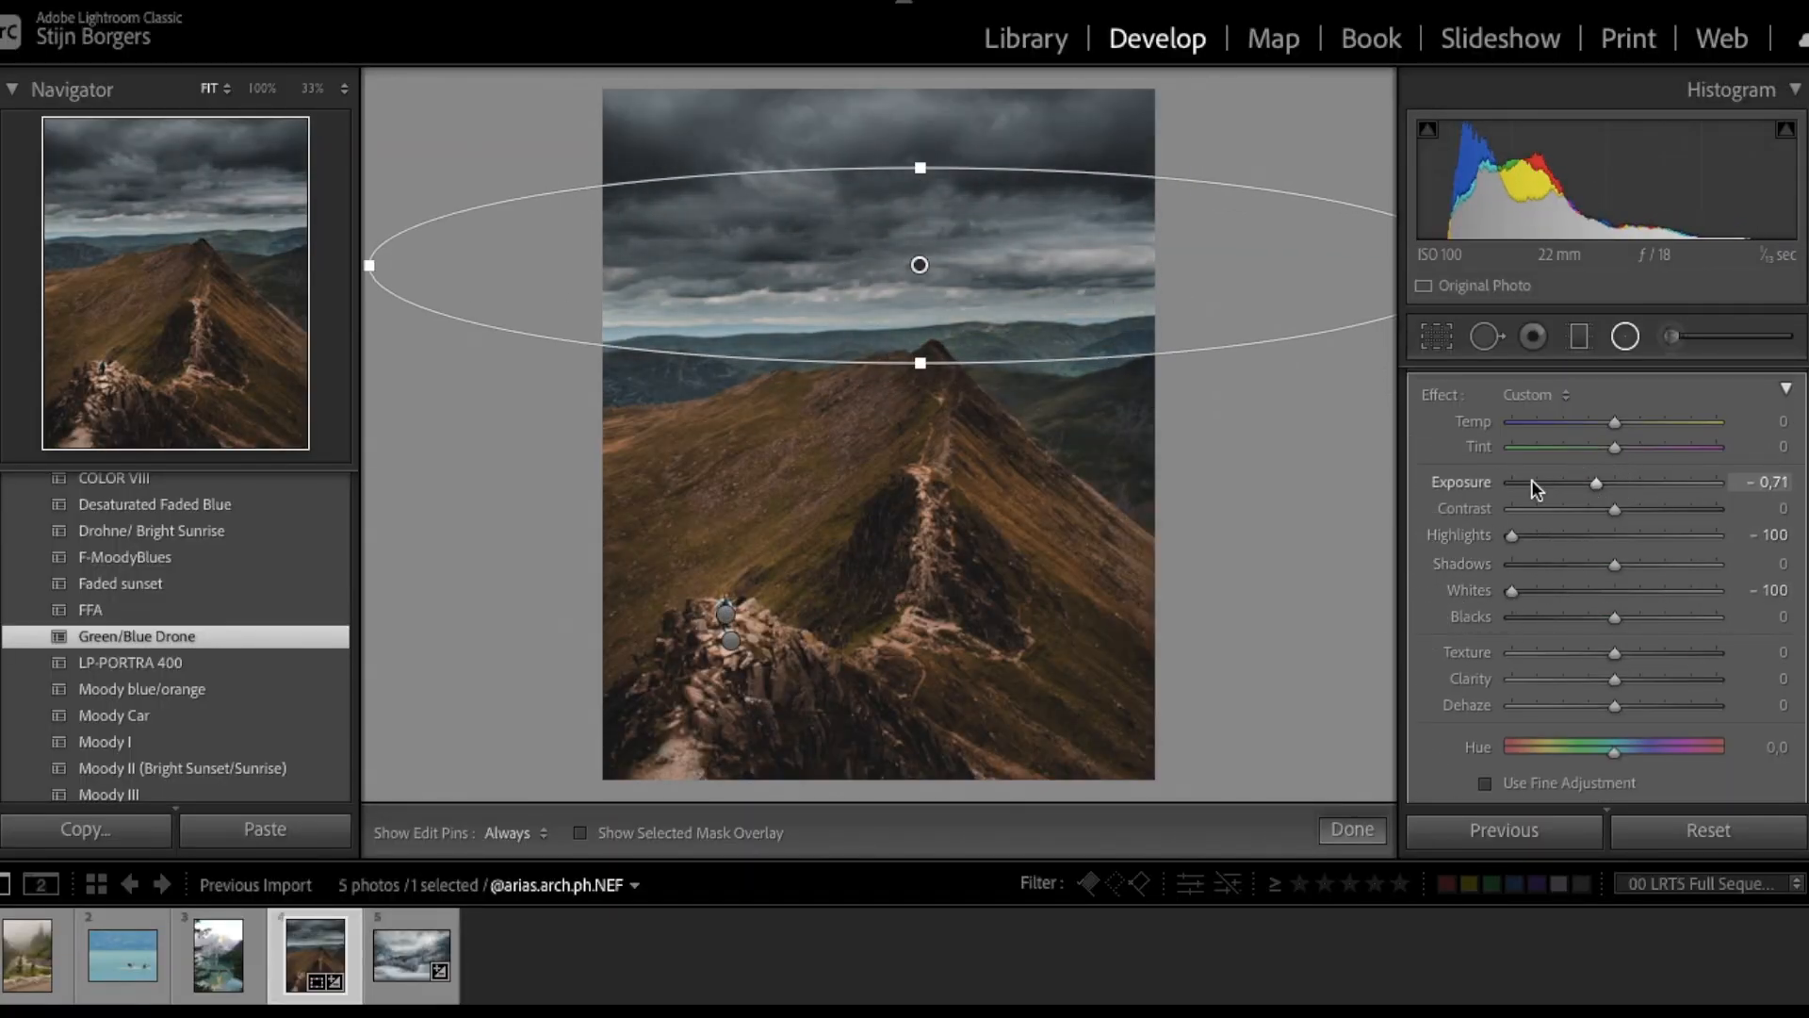
key(ctrl+z)
drag(920, 267, 914, 287)
drag(912, 189, 905, 142)
key(shift+t)
key(h)
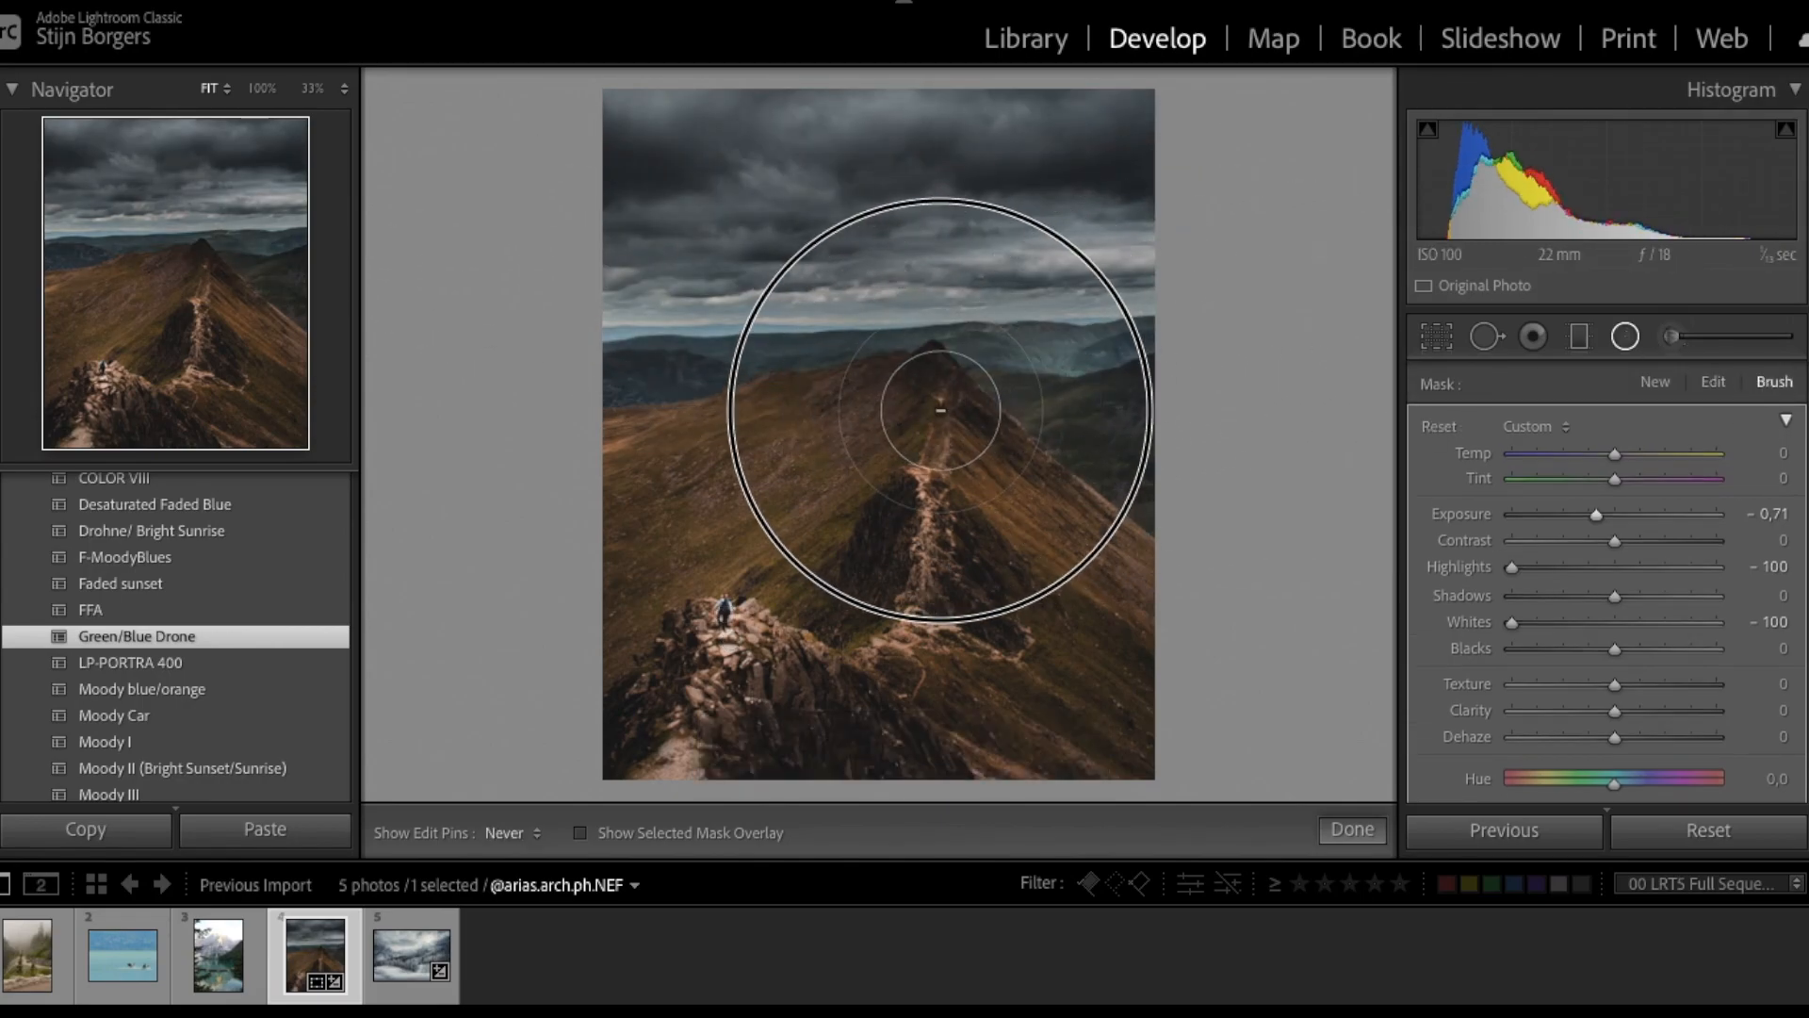
- Rework the HSL colours toward Green Hue -68, Yellow Saturation -13, Blue Saturation -36
key(shift+m)
key(ctrl+z)
key(ctrl+z)
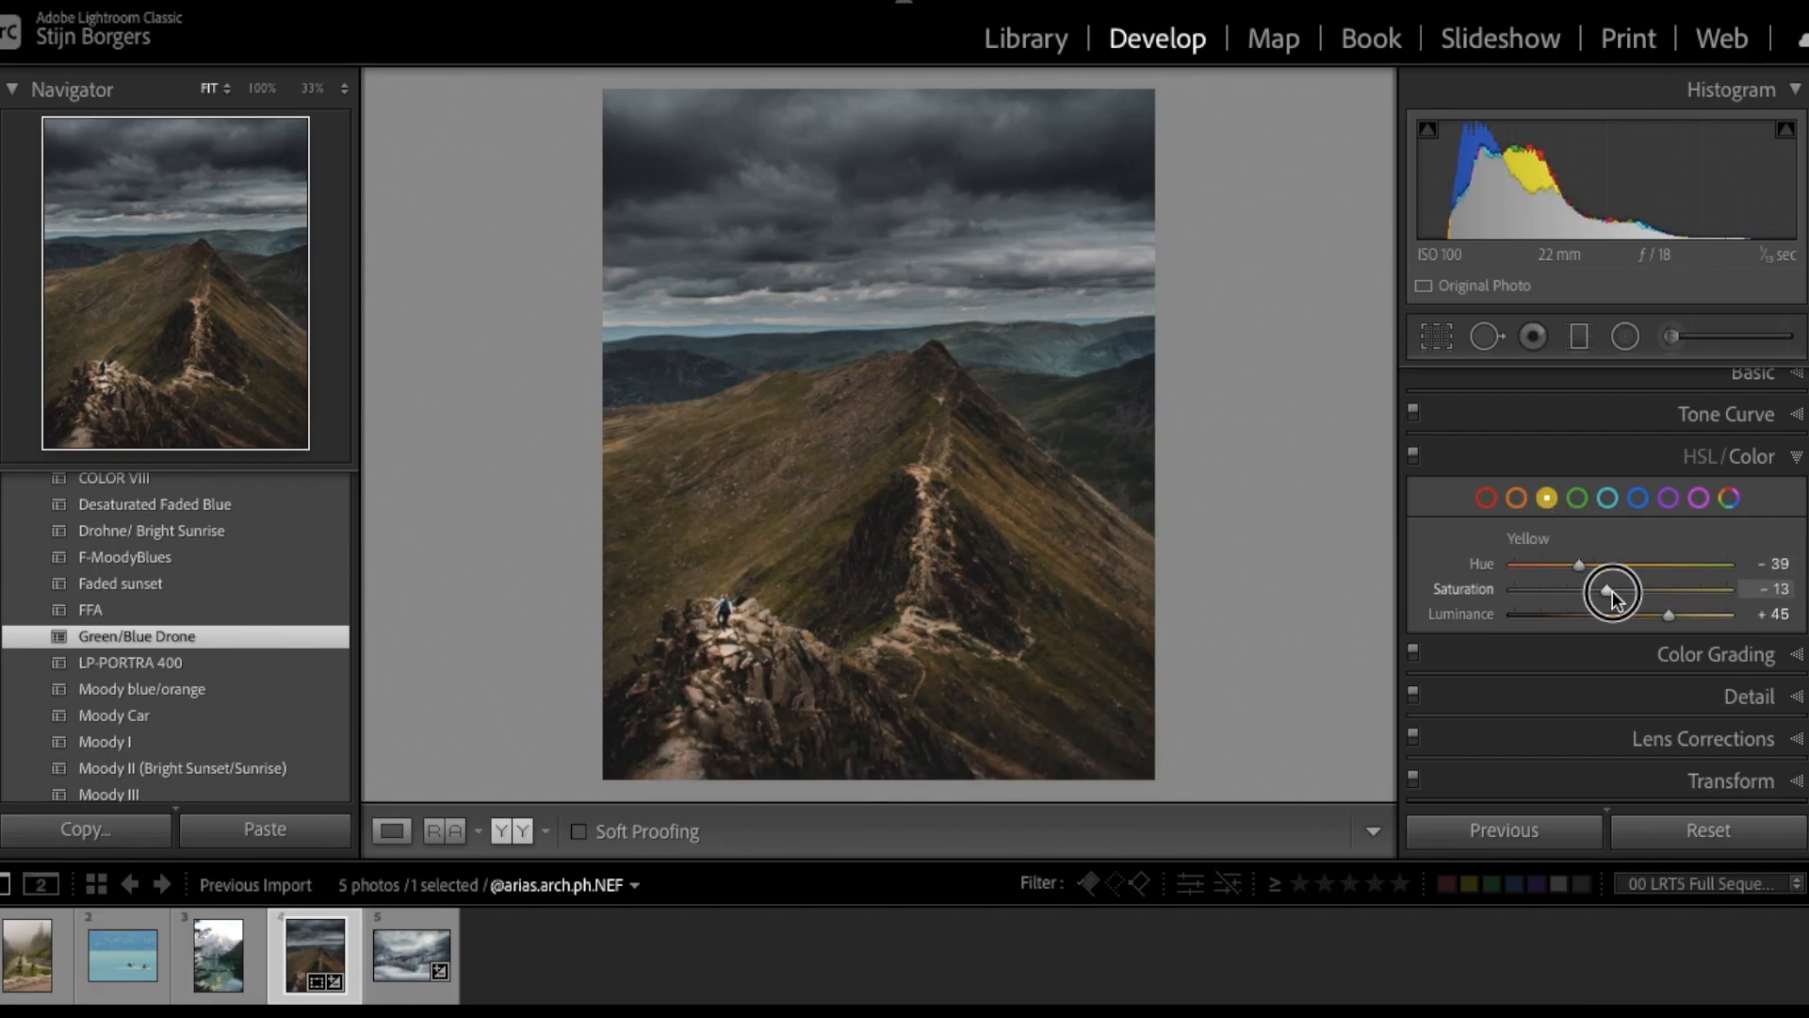
key(ctrl+z)
click(1578, 498)
drag(1630, 564, 1553, 564)
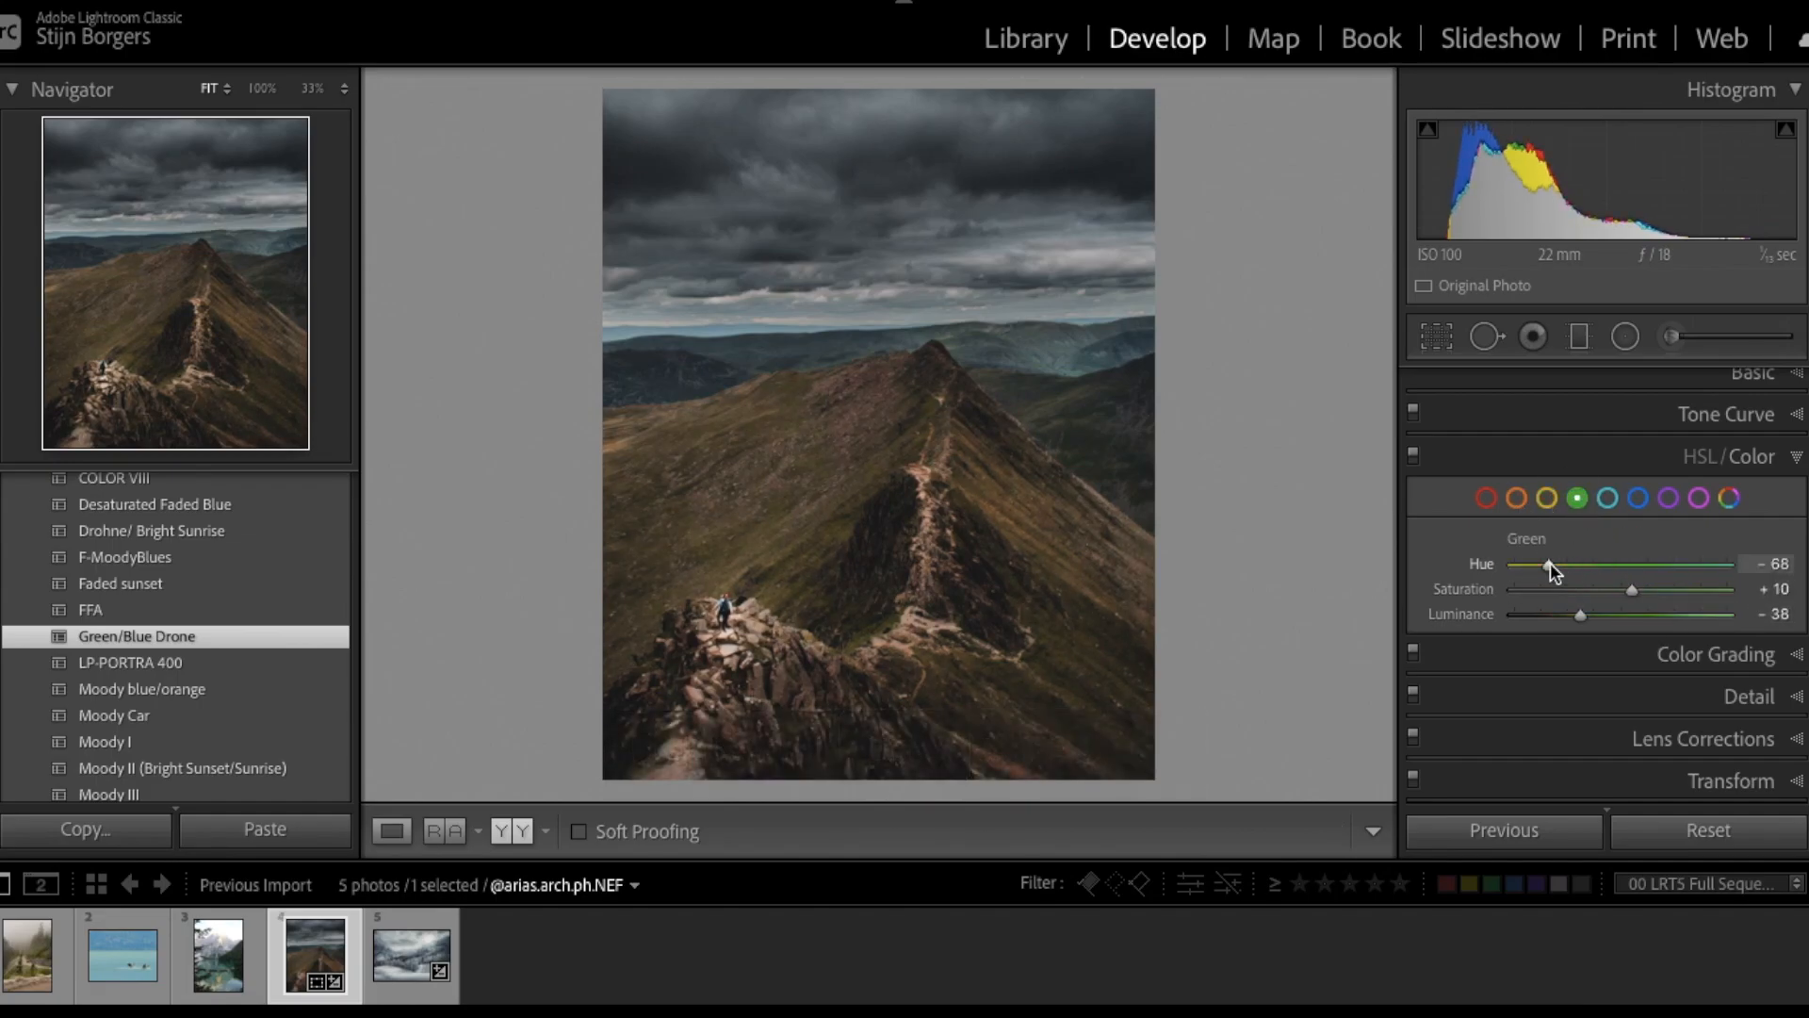
key(ctrl+z)
key(ctrl+z)
key(ctrl+z)
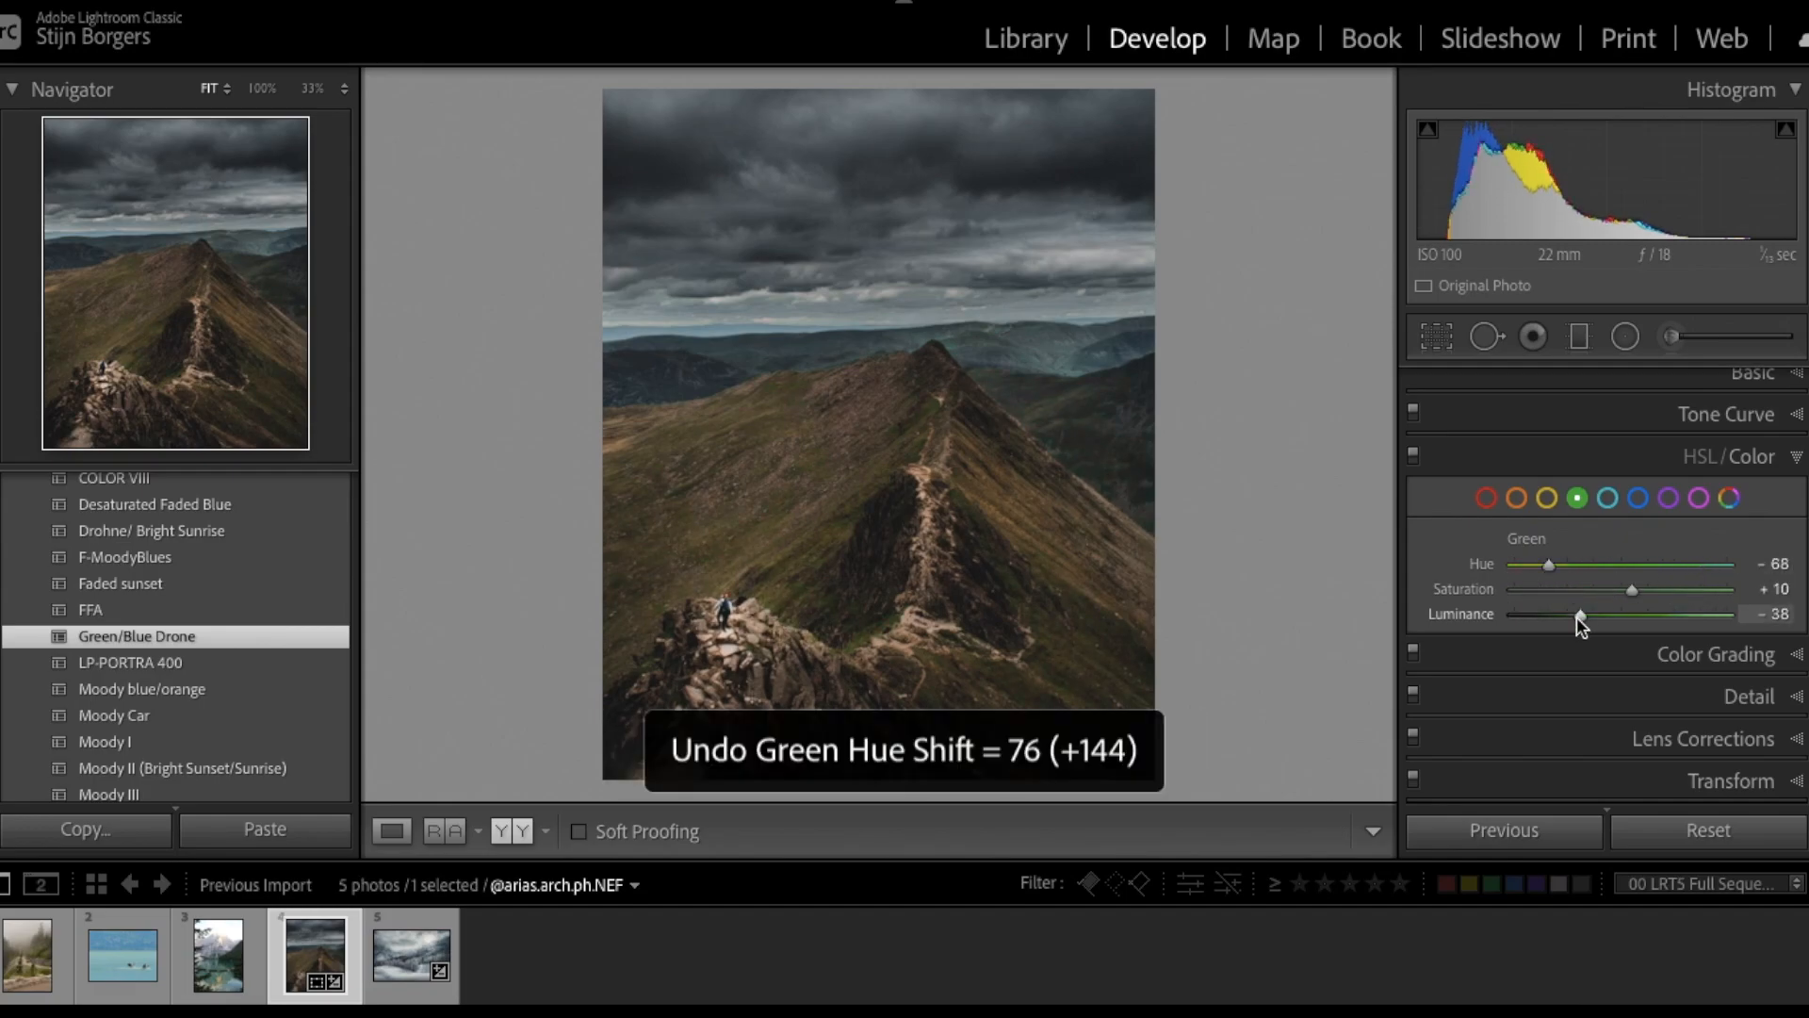
key(ctrl+z)
key(ctrl+z)
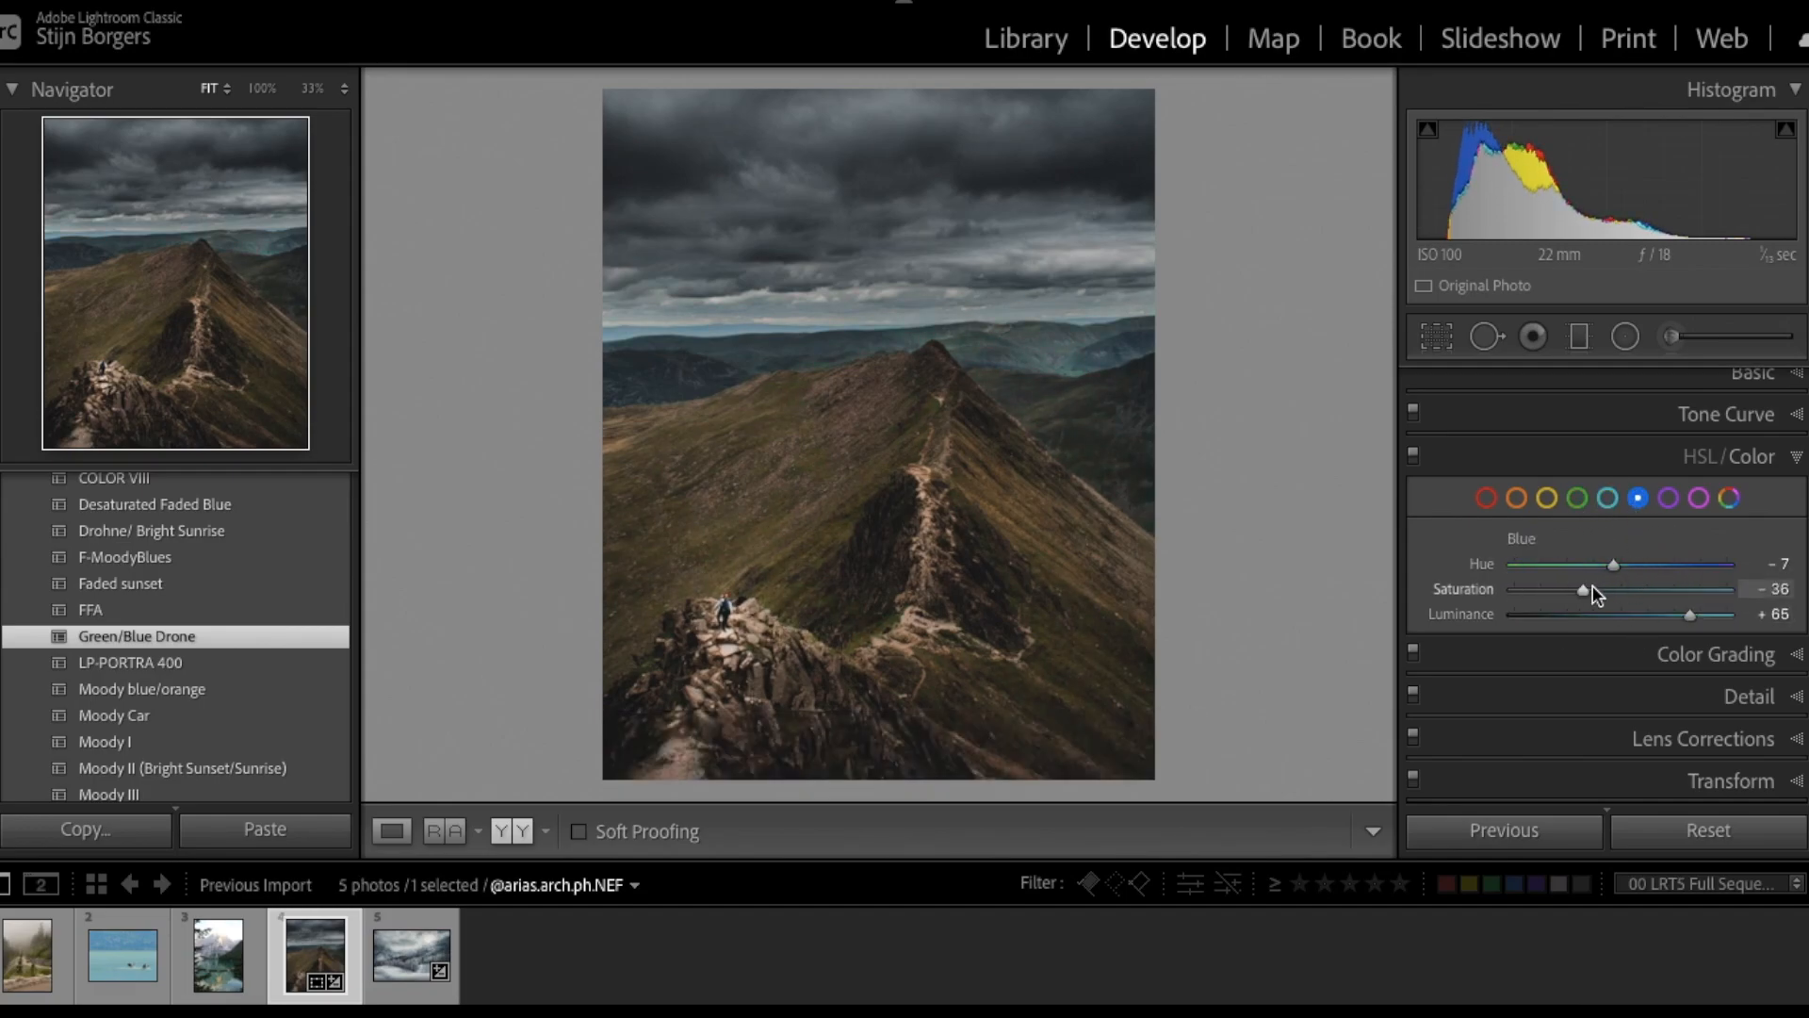
key(ctrl+z)
click(1602, 655)
scroll(1617, 614, down, 2)
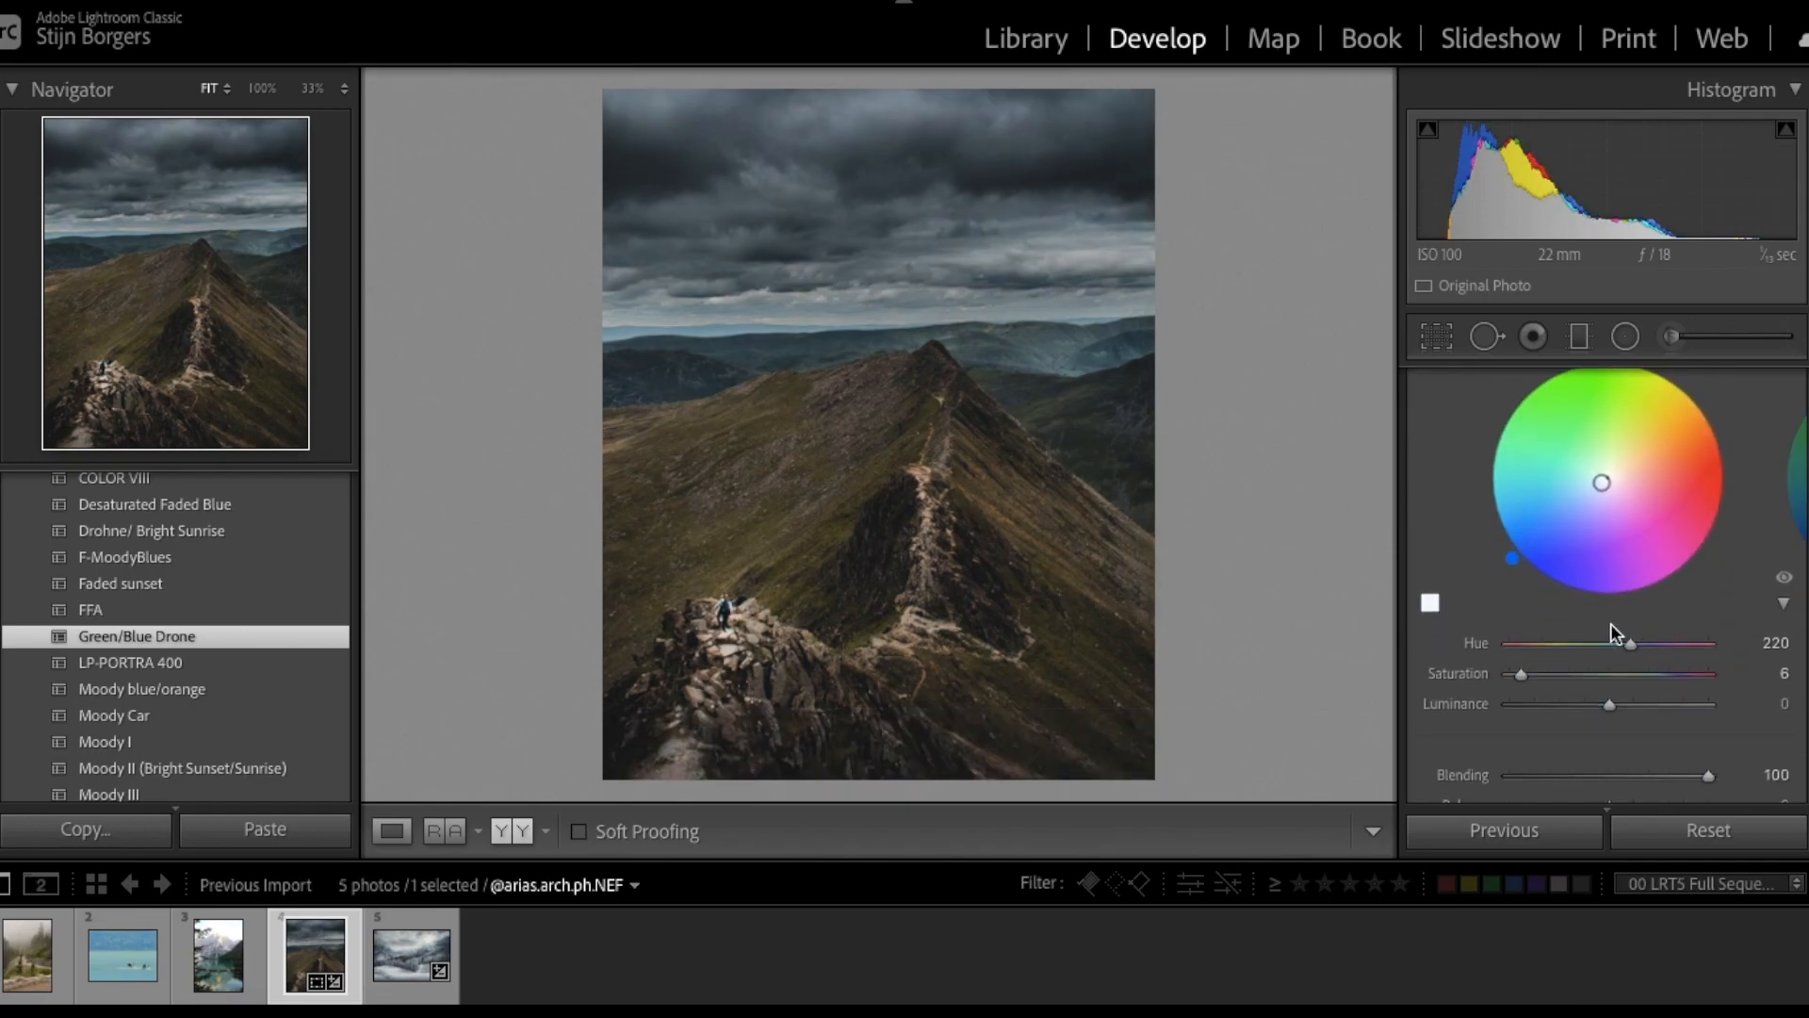
- Grade shadows to saturation 12 and highlights to Hue 220, Saturation 12, Luminance -4
mouse_move(1523, 677)
mouse_down()
mouse_move(1550, 668)
mouse_move(1535, 680)
mouse_up()
scroll(1613, 557, up, 2)
click(1667, 391)
scroll(1597, 607, down, 2)
scroll(1581, 691, down, 2)
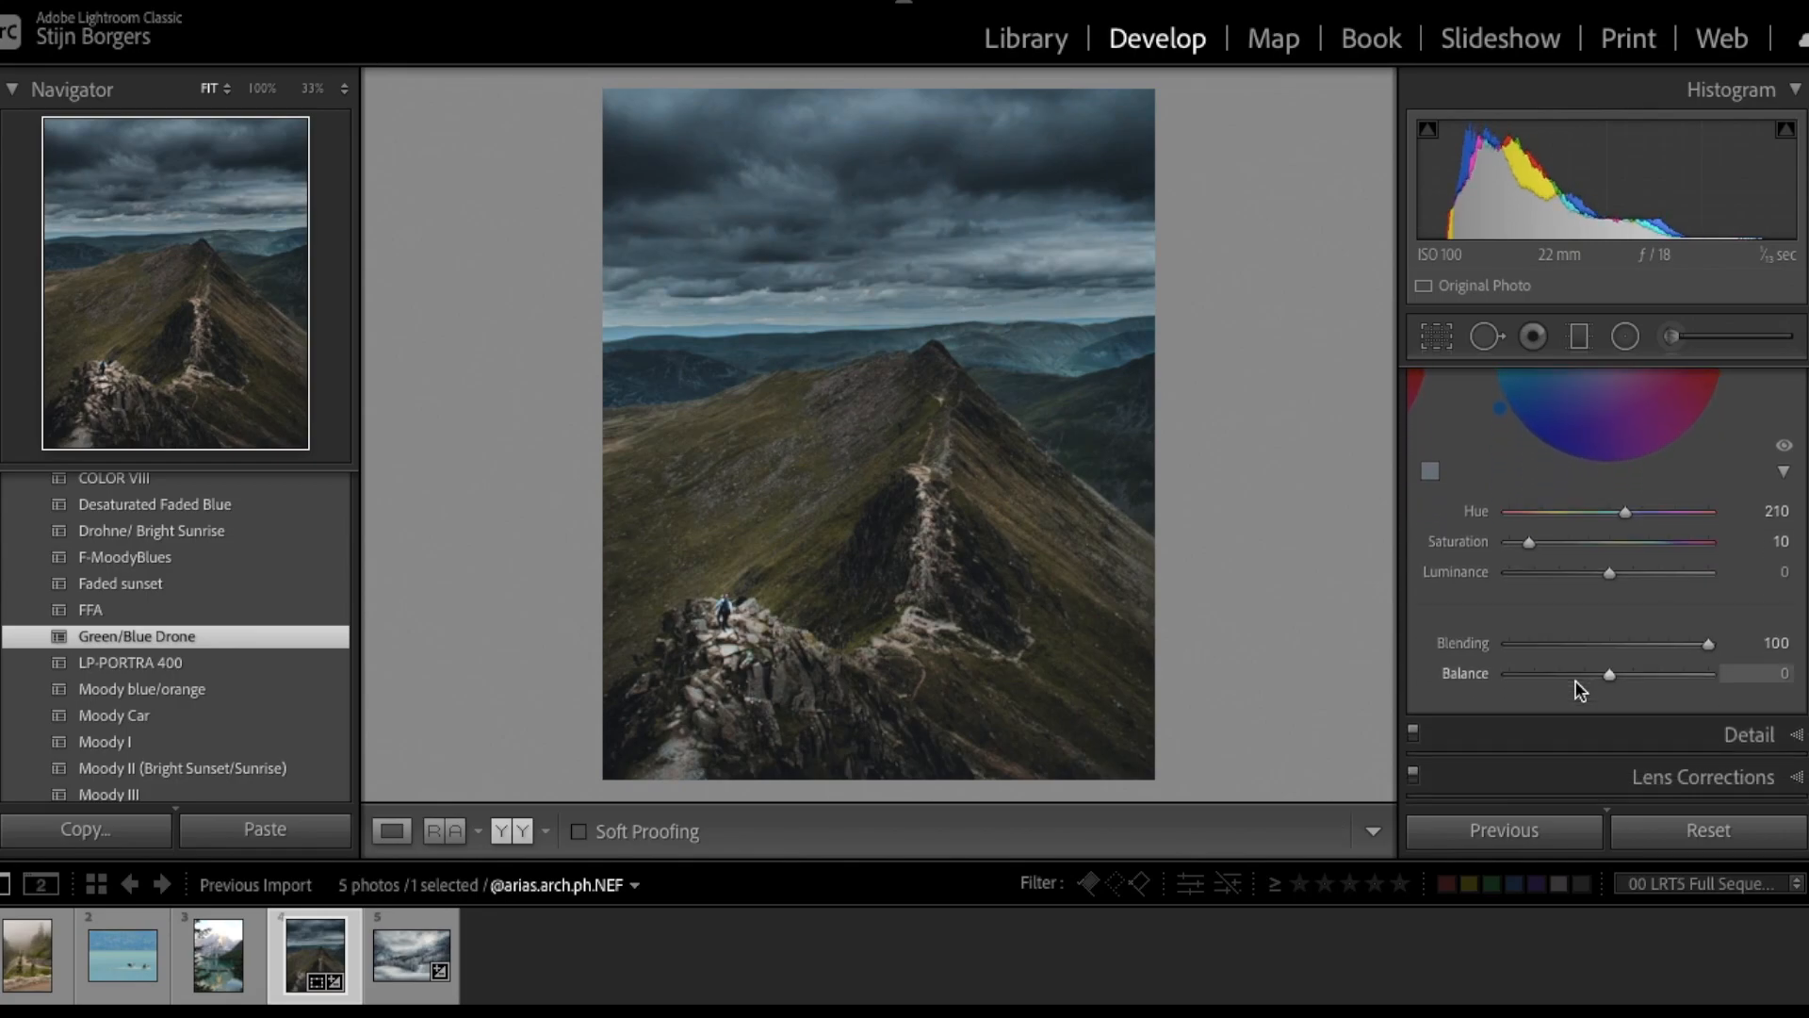
scroll(1593, 443, up, 4)
drag(1598, 577, 1639, 585)
scroll(1640, 585, down, 2)
drag(1610, 713, 1608, 718)
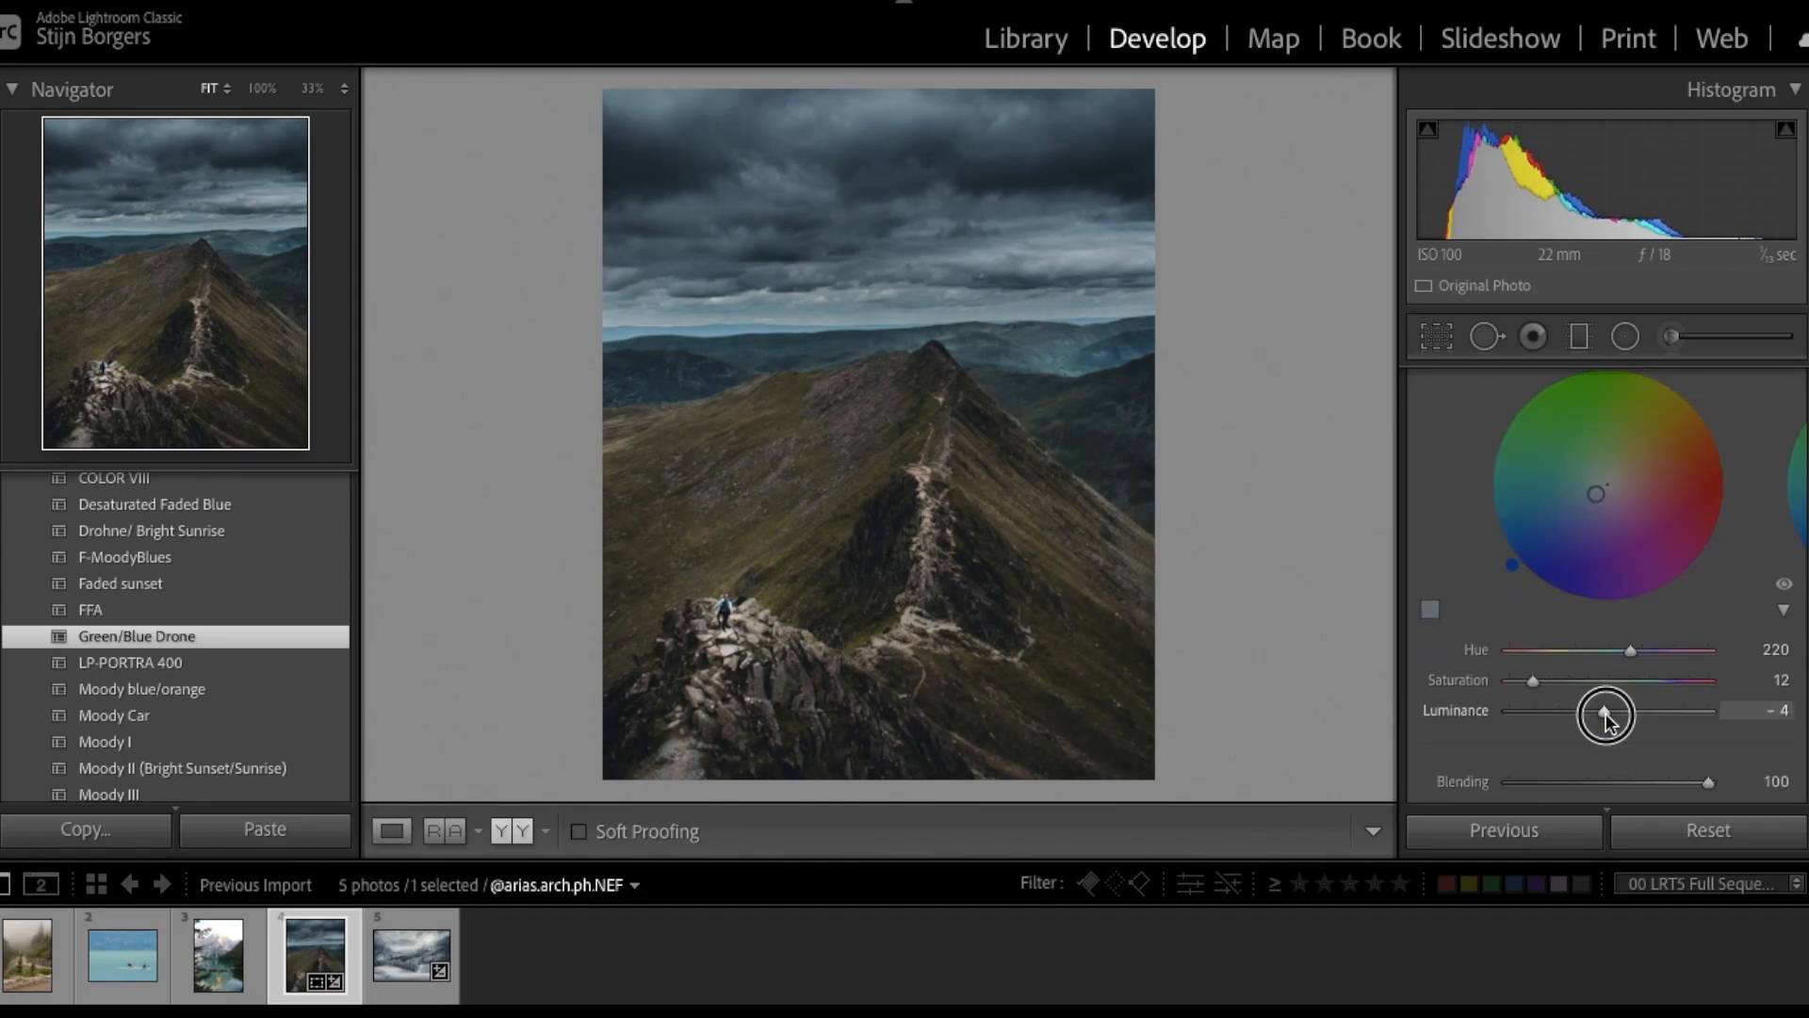
scroll(1649, 710, down, 3)
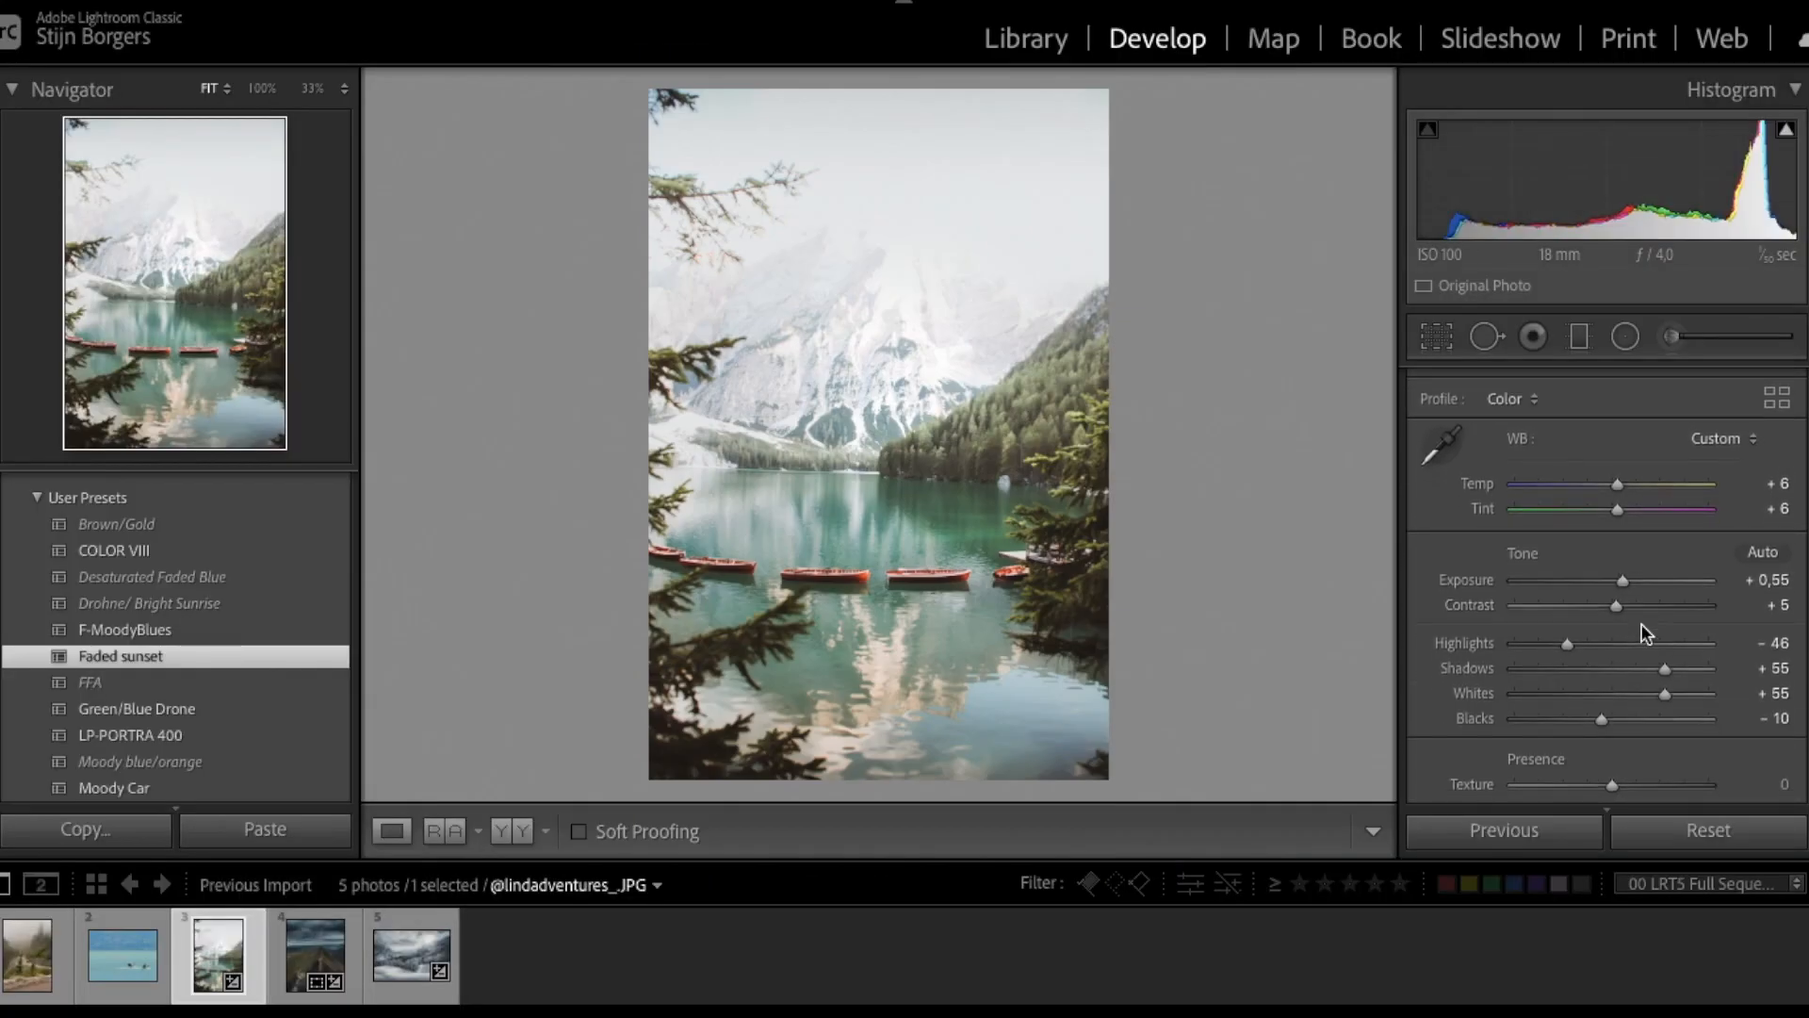
- Set Exposure -1.05, Highlights -100 and Shadows +100, then compare before and after
drag(1612, 579, 1590, 580)
drag(1665, 668, 1717, 674)
key(y)
key(y)
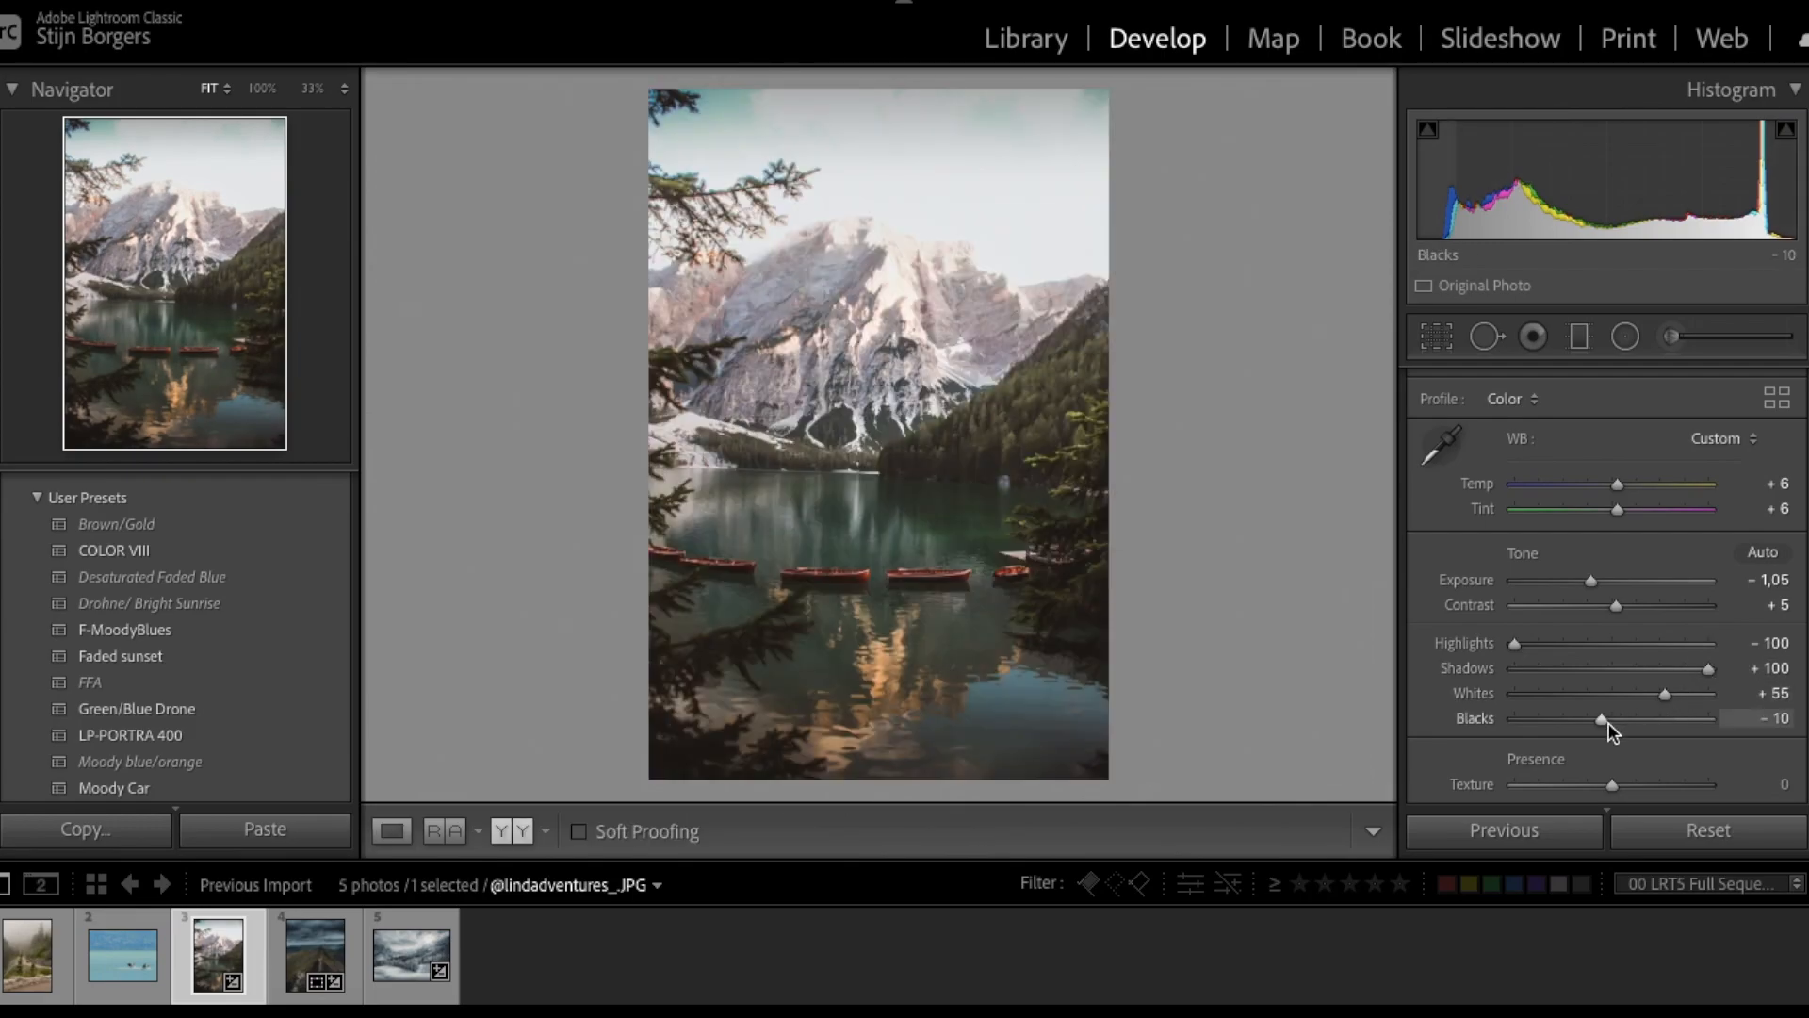
- Delete the graduated mask covering the sky
click(1583, 349)
click(910, 128)
key(Delete)
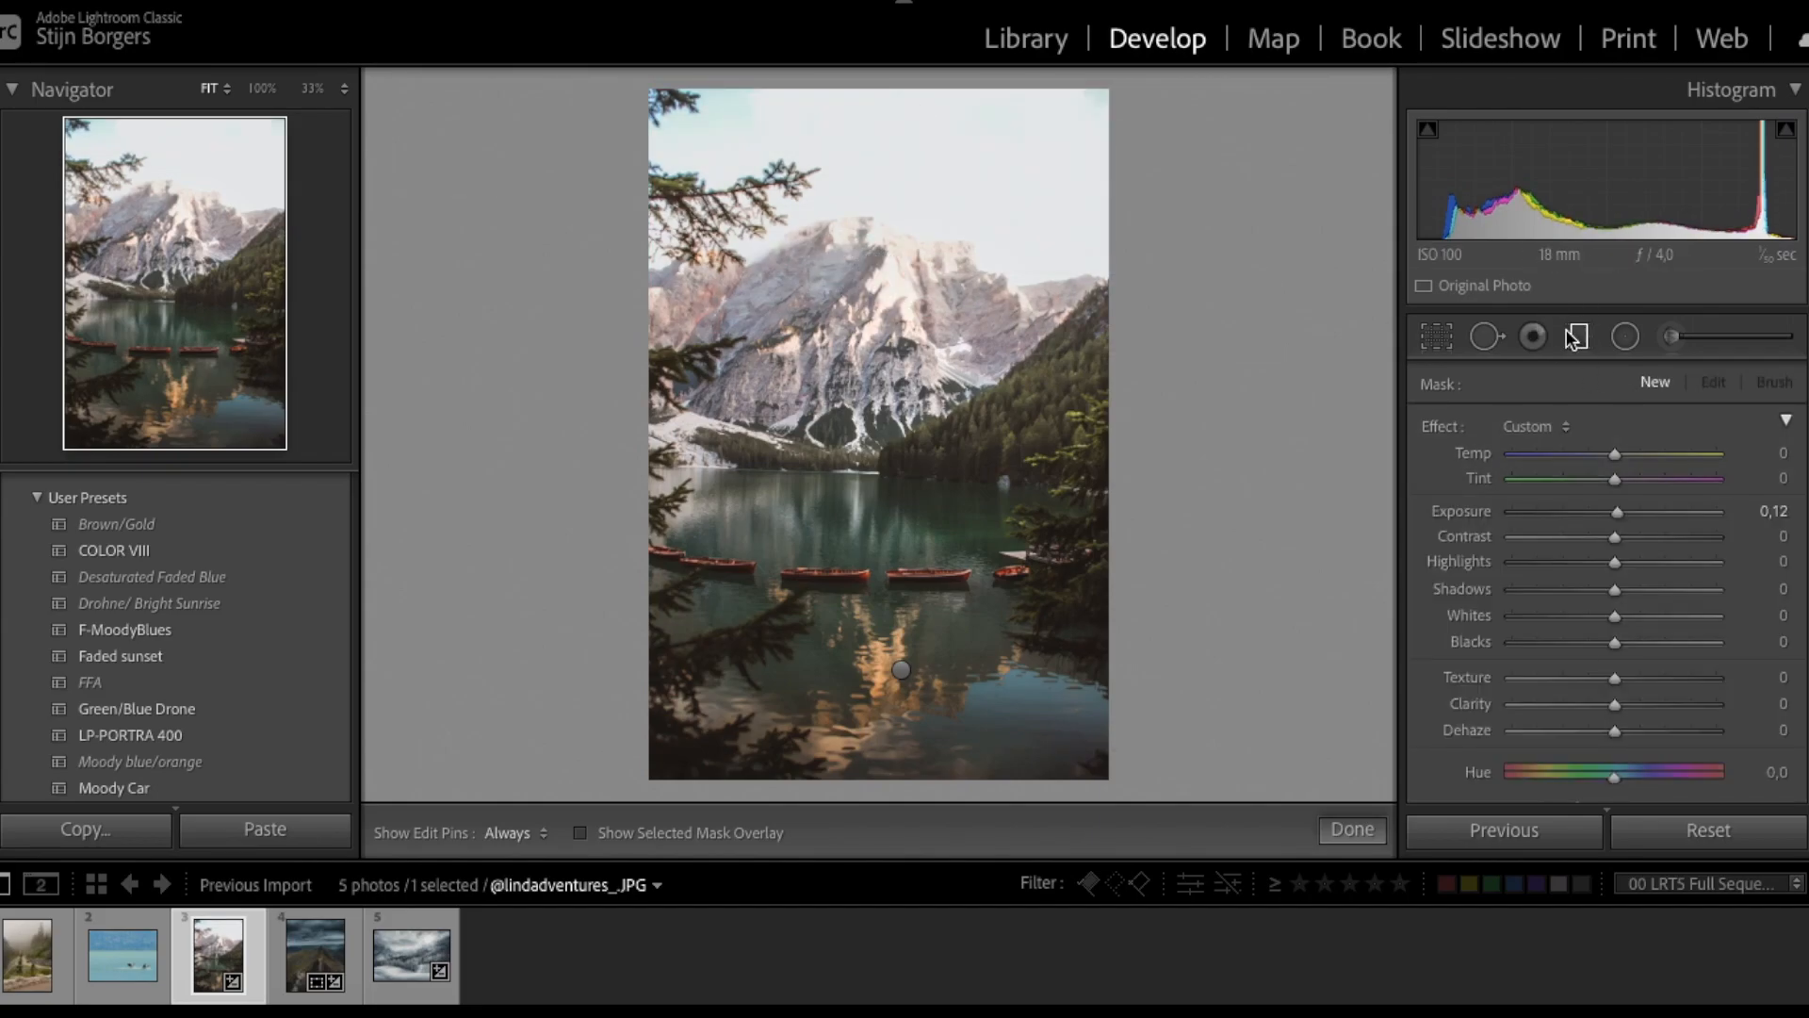
click(1574, 336)
- Try a new gradient, then adjust the photo's 4x5 crop
click(1583, 336)
drag(917, 109, 982, 444)
key(r)
key(m)
- Draw a gradient rising from the lake and flag the photo as a pick
drag(916, 719, 884, 250)
key(o)
key(p)
drag(889, 513, 900, 432)
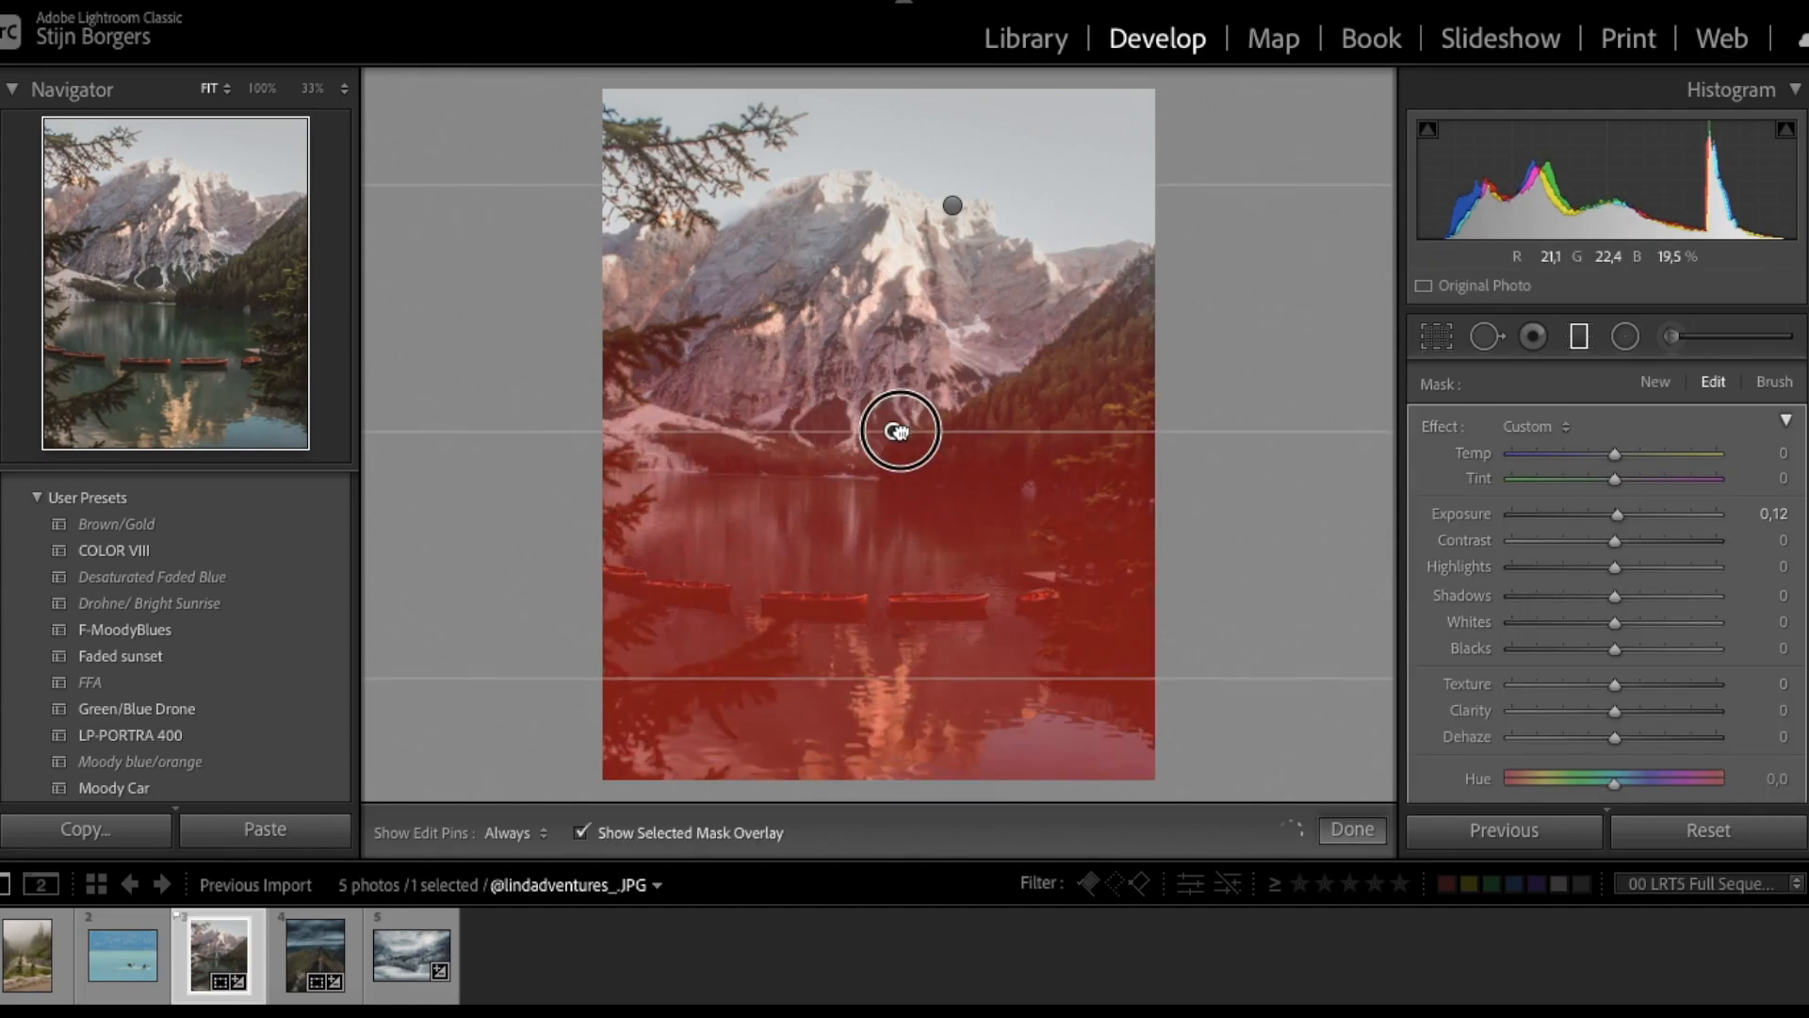
key(o)
drag(1614, 514, 1619, 517)
click(1581, 340)
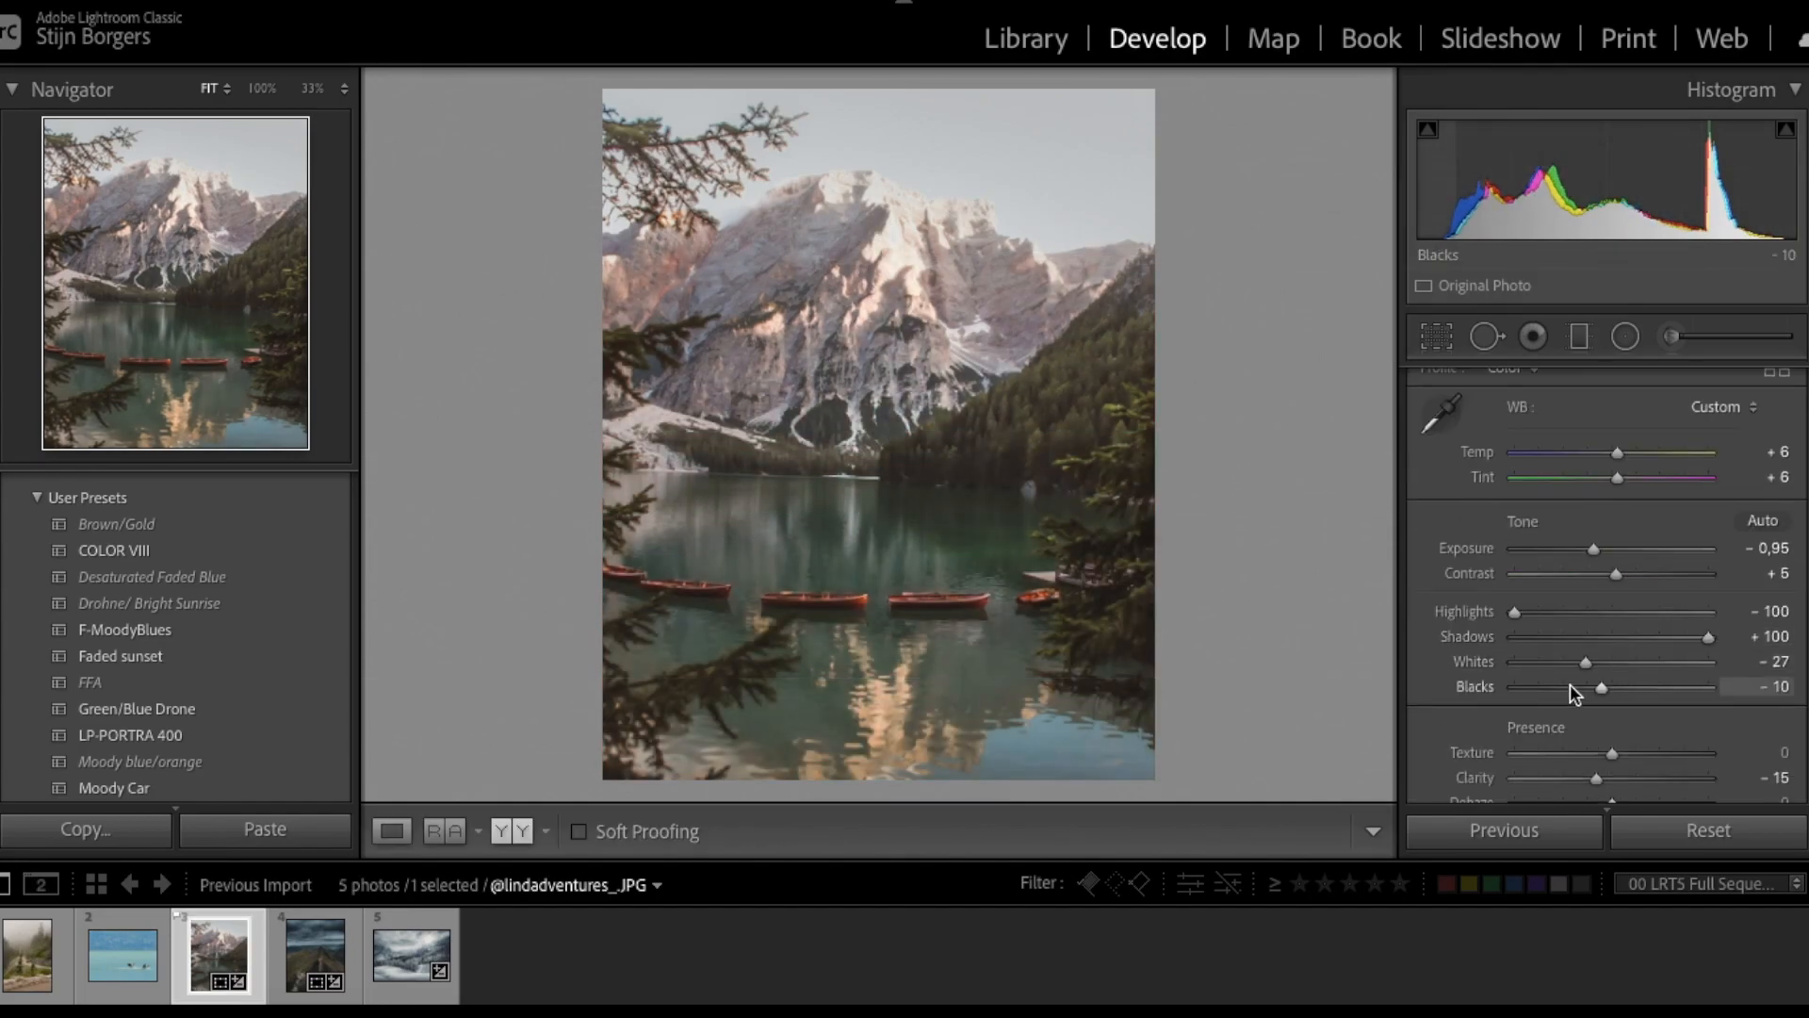
- Redraw a gradient low on the lake, darkened to Exposure -1.31
key(m)
drag(905, 774, 904, 641)
mouse_move(1617, 515)
mouse_down()
mouse_move(1580, 516)
mouse_move(1640, 541)
mouse_up()
drag(904, 708, 896, 729)
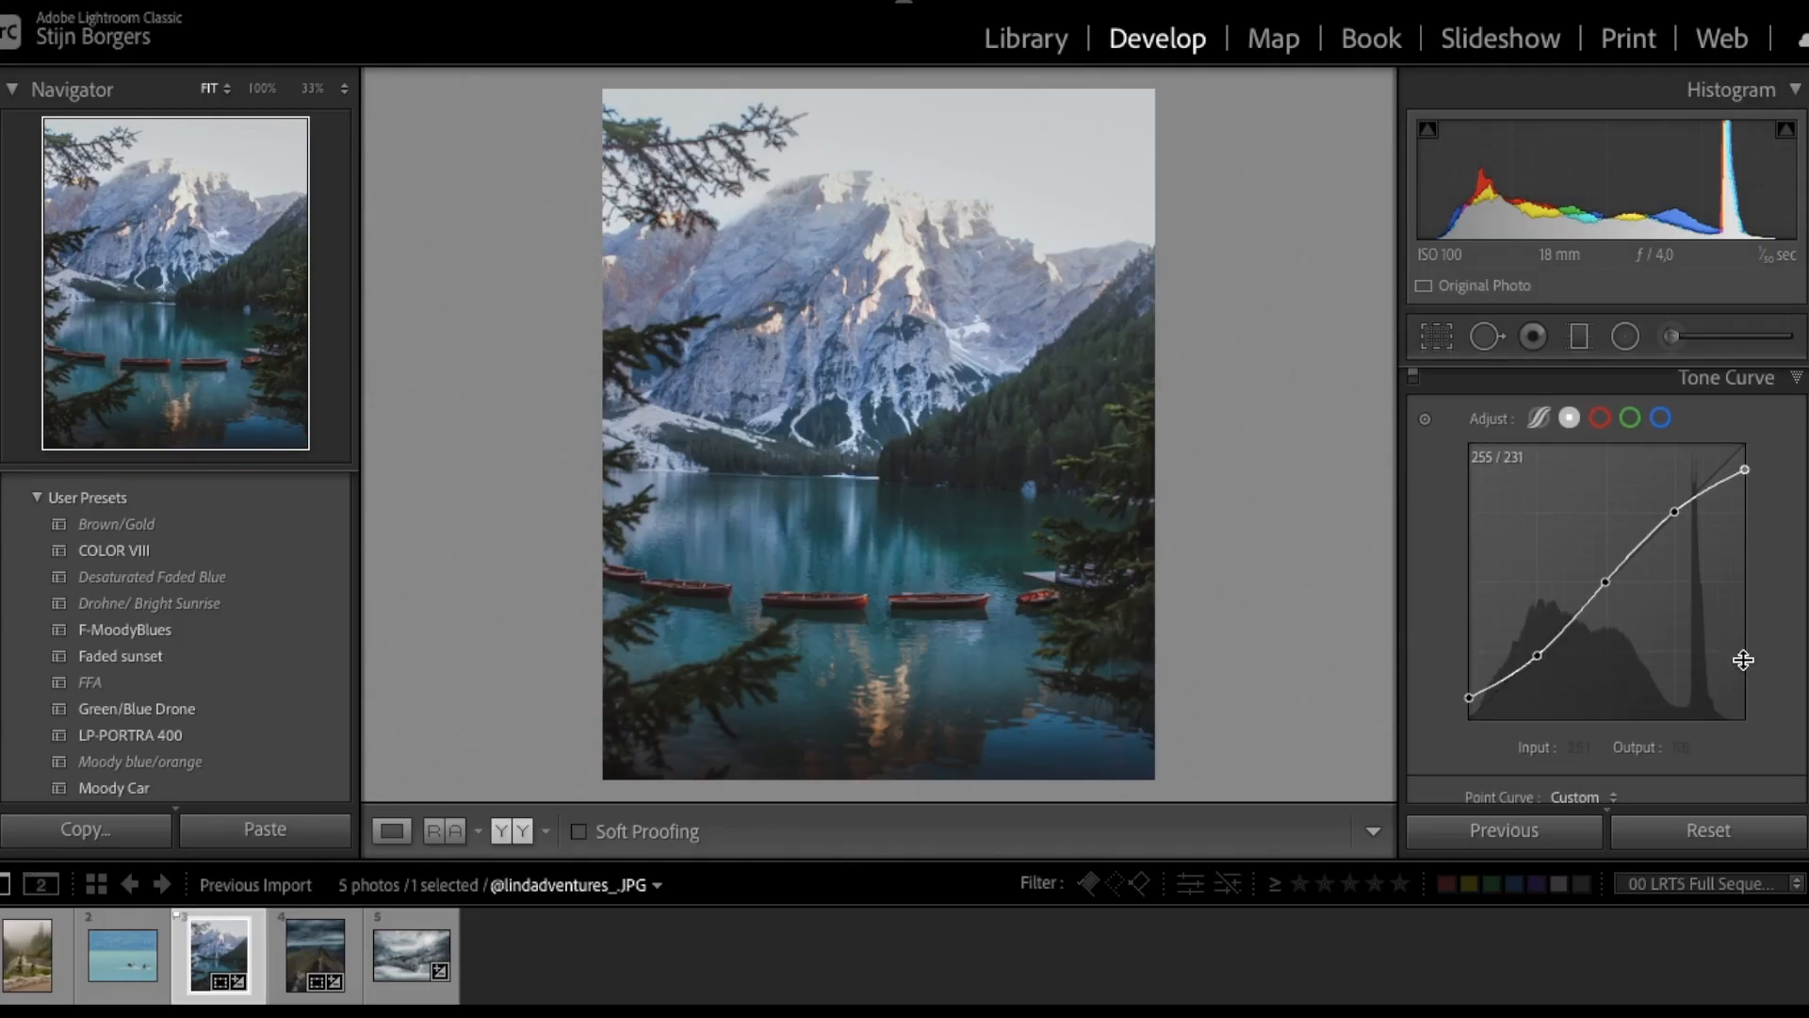
- Expand the HSL/Color panel below the Tone Curve for the lake photo
scroll(1743, 661, down, 2)
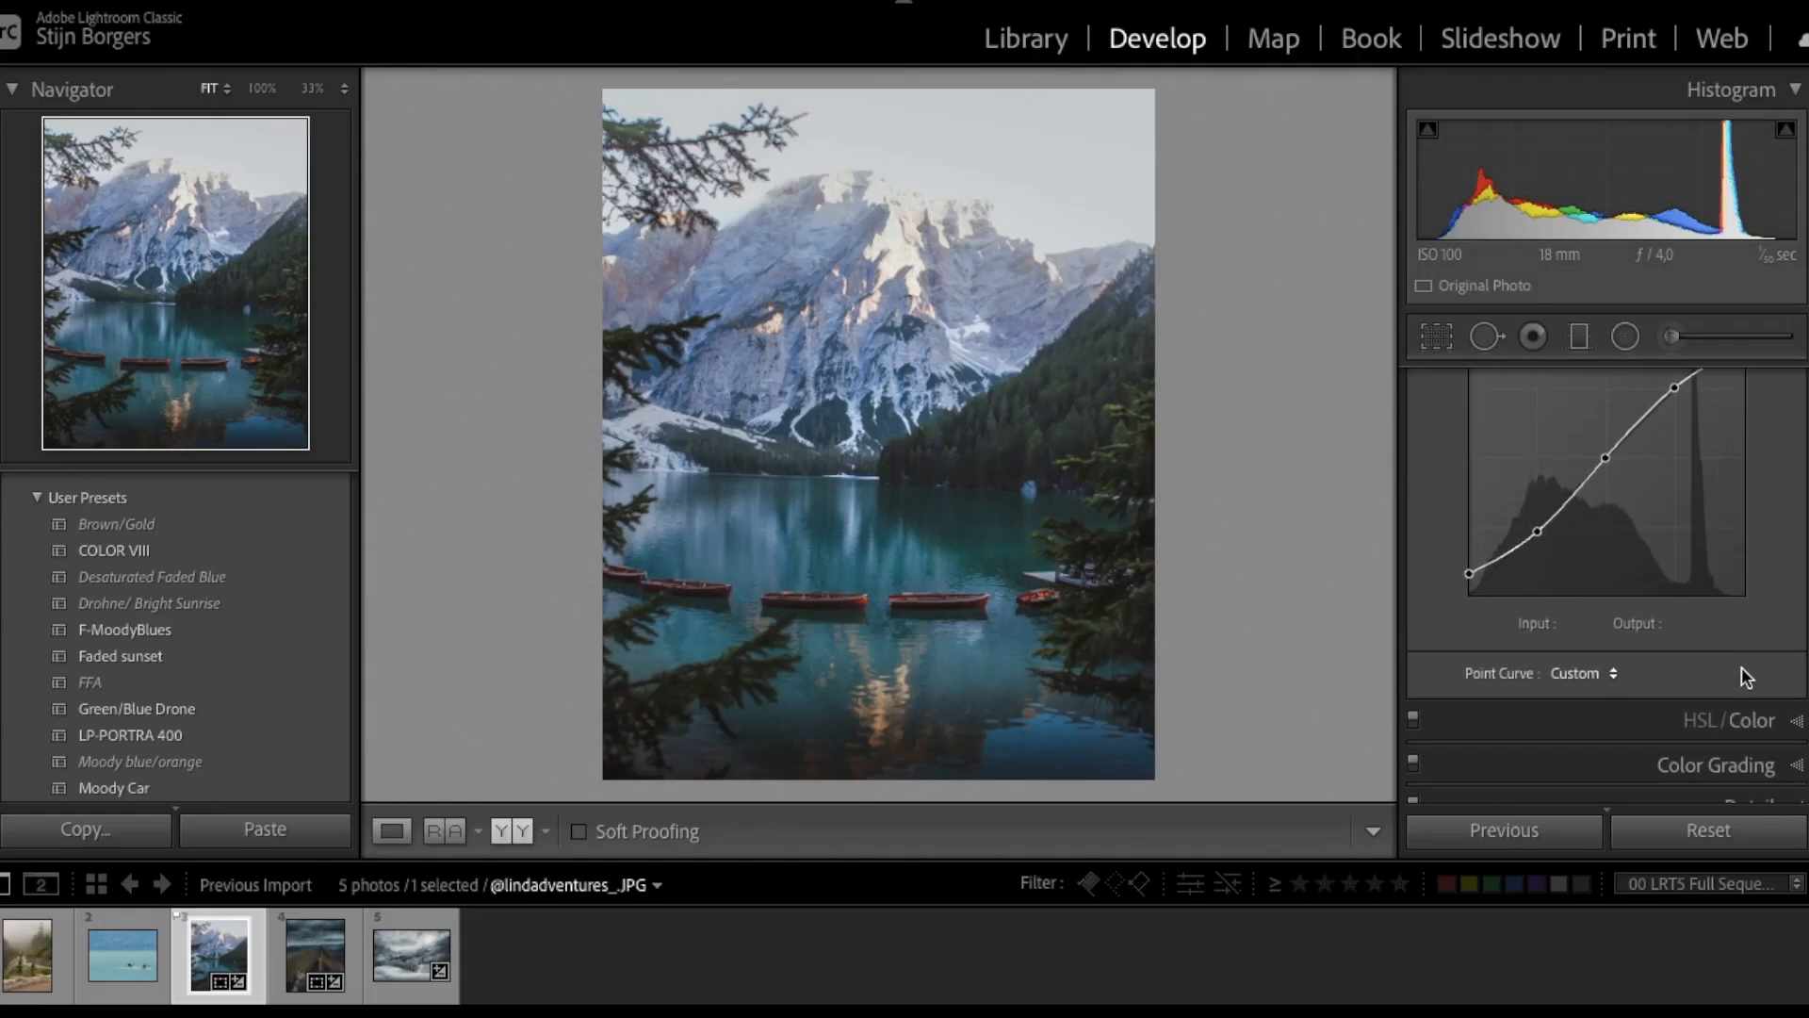
click(1753, 721)
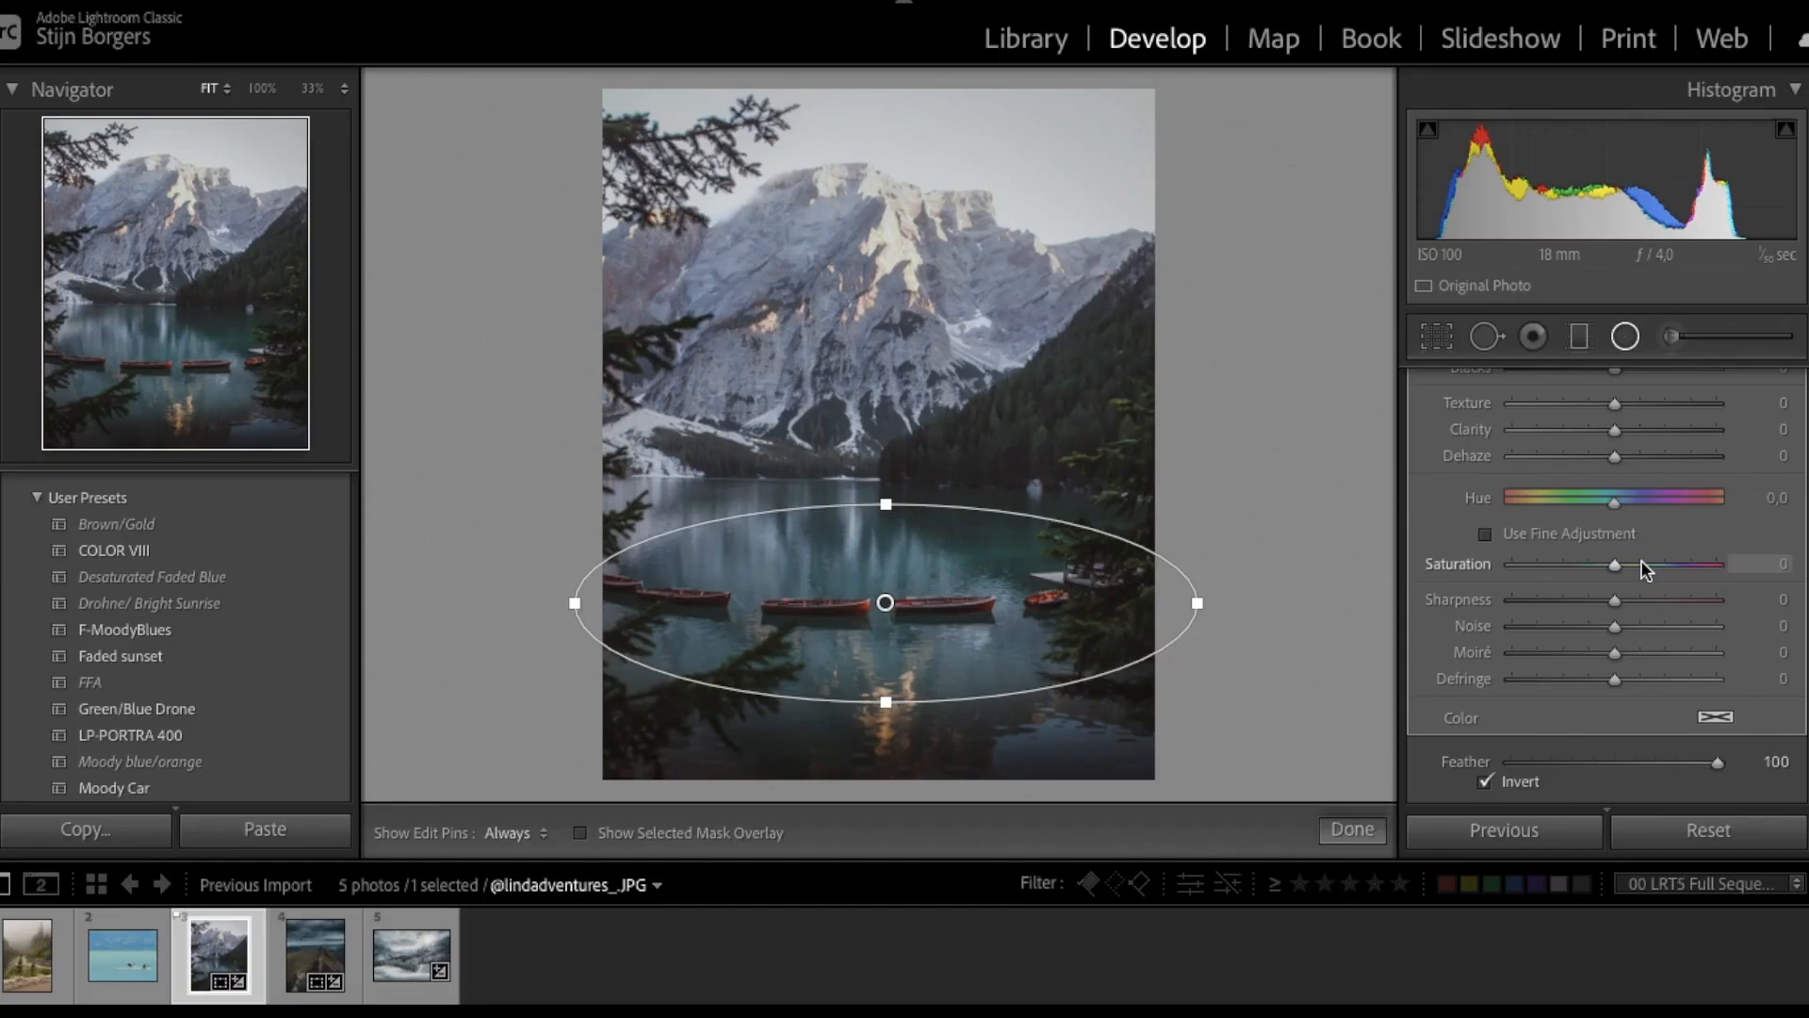
- Set the lake radial to Exposure 0.62, Shadows 100 and Clarity 11
scroll(1641, 559, up, 2)
scroll(1617, 452, up, 1)
drag(1622, 397, 1627, 400)
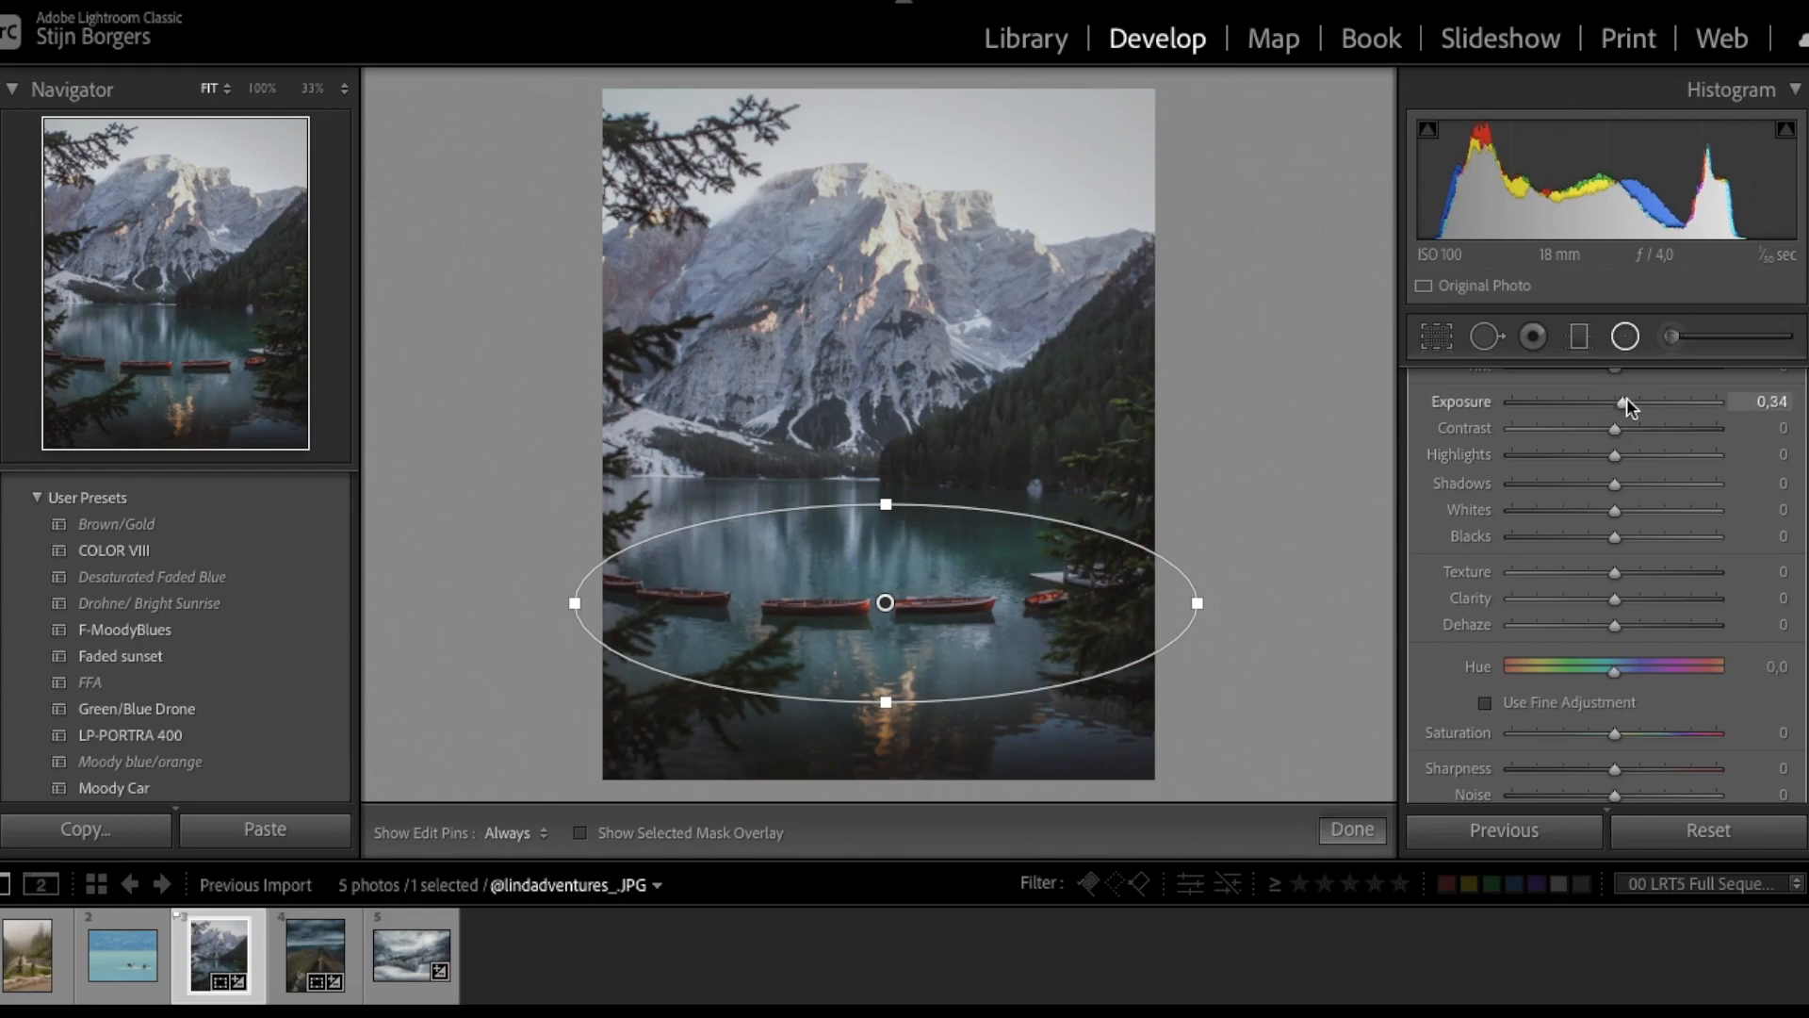
drag(1617, 597, 1627, 606)
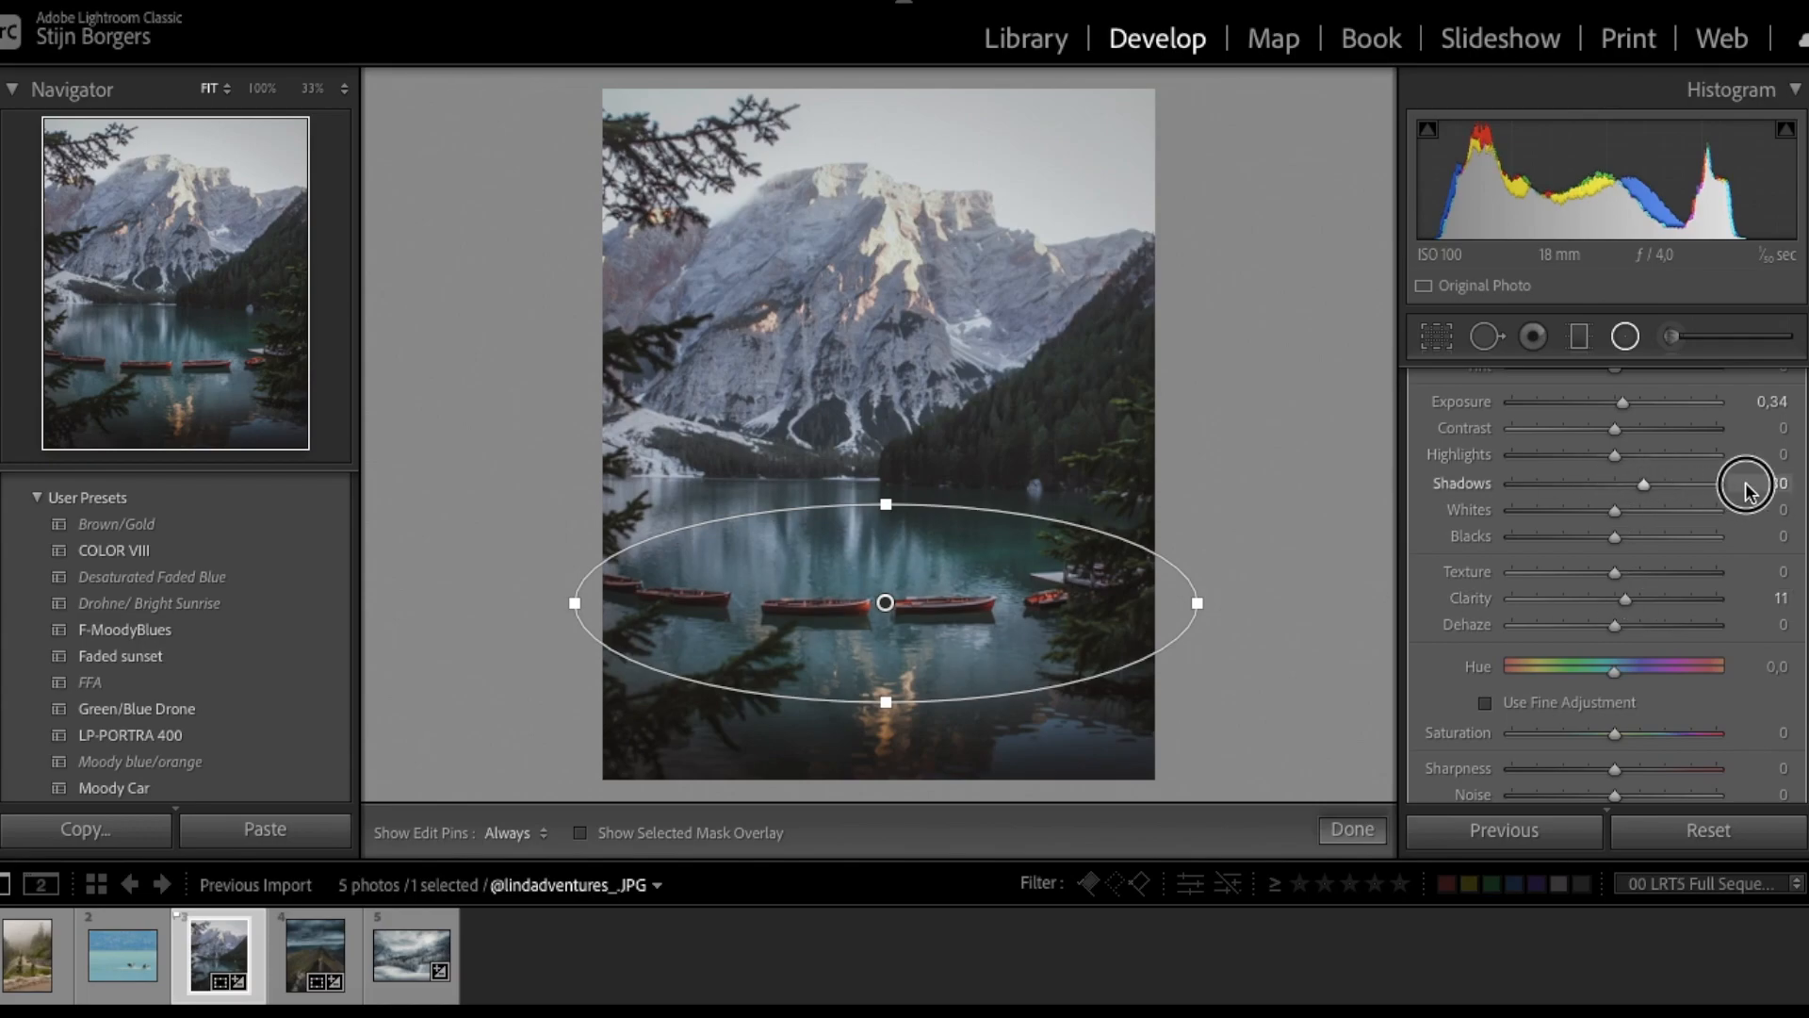
scroll(1643, 411, up, 2)
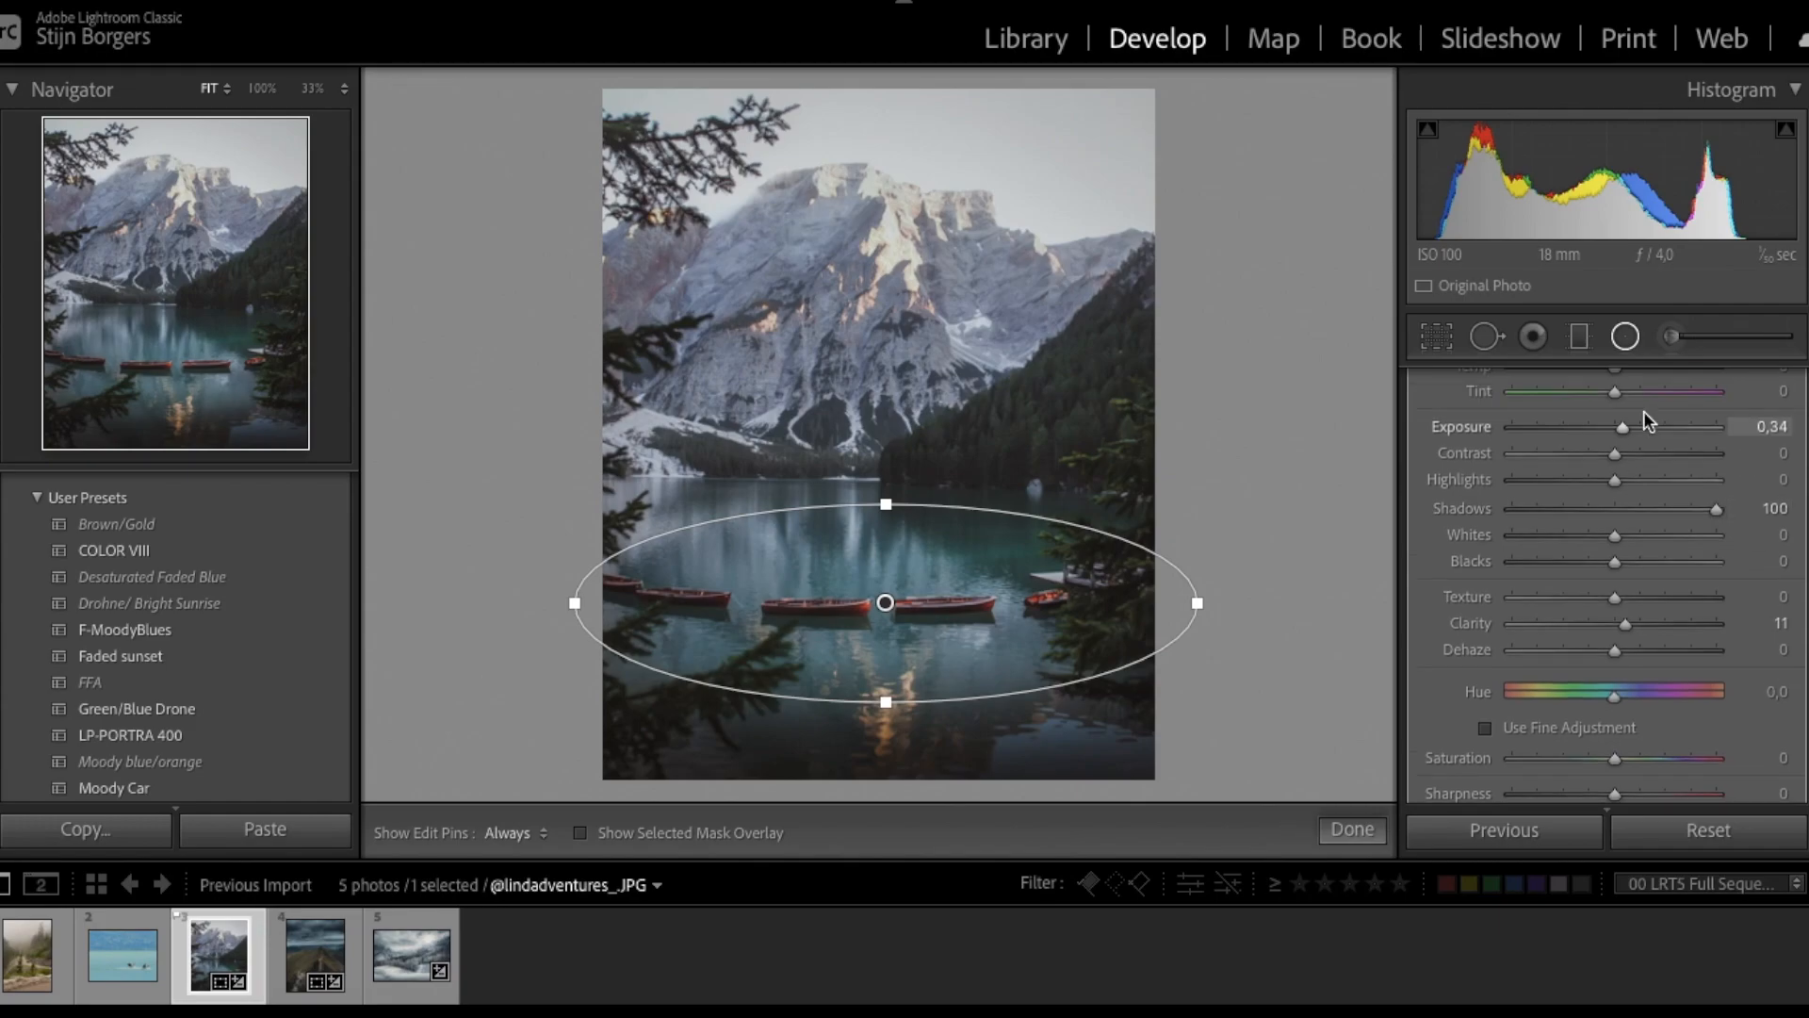
click(1623, 445)
- Nudge the lake ellipse left, lower Feather to 37, and show the mask overlay
drag(886, 602, 859, 576)
right_click(861, 607)
click(928, 622)
click(860, 603)
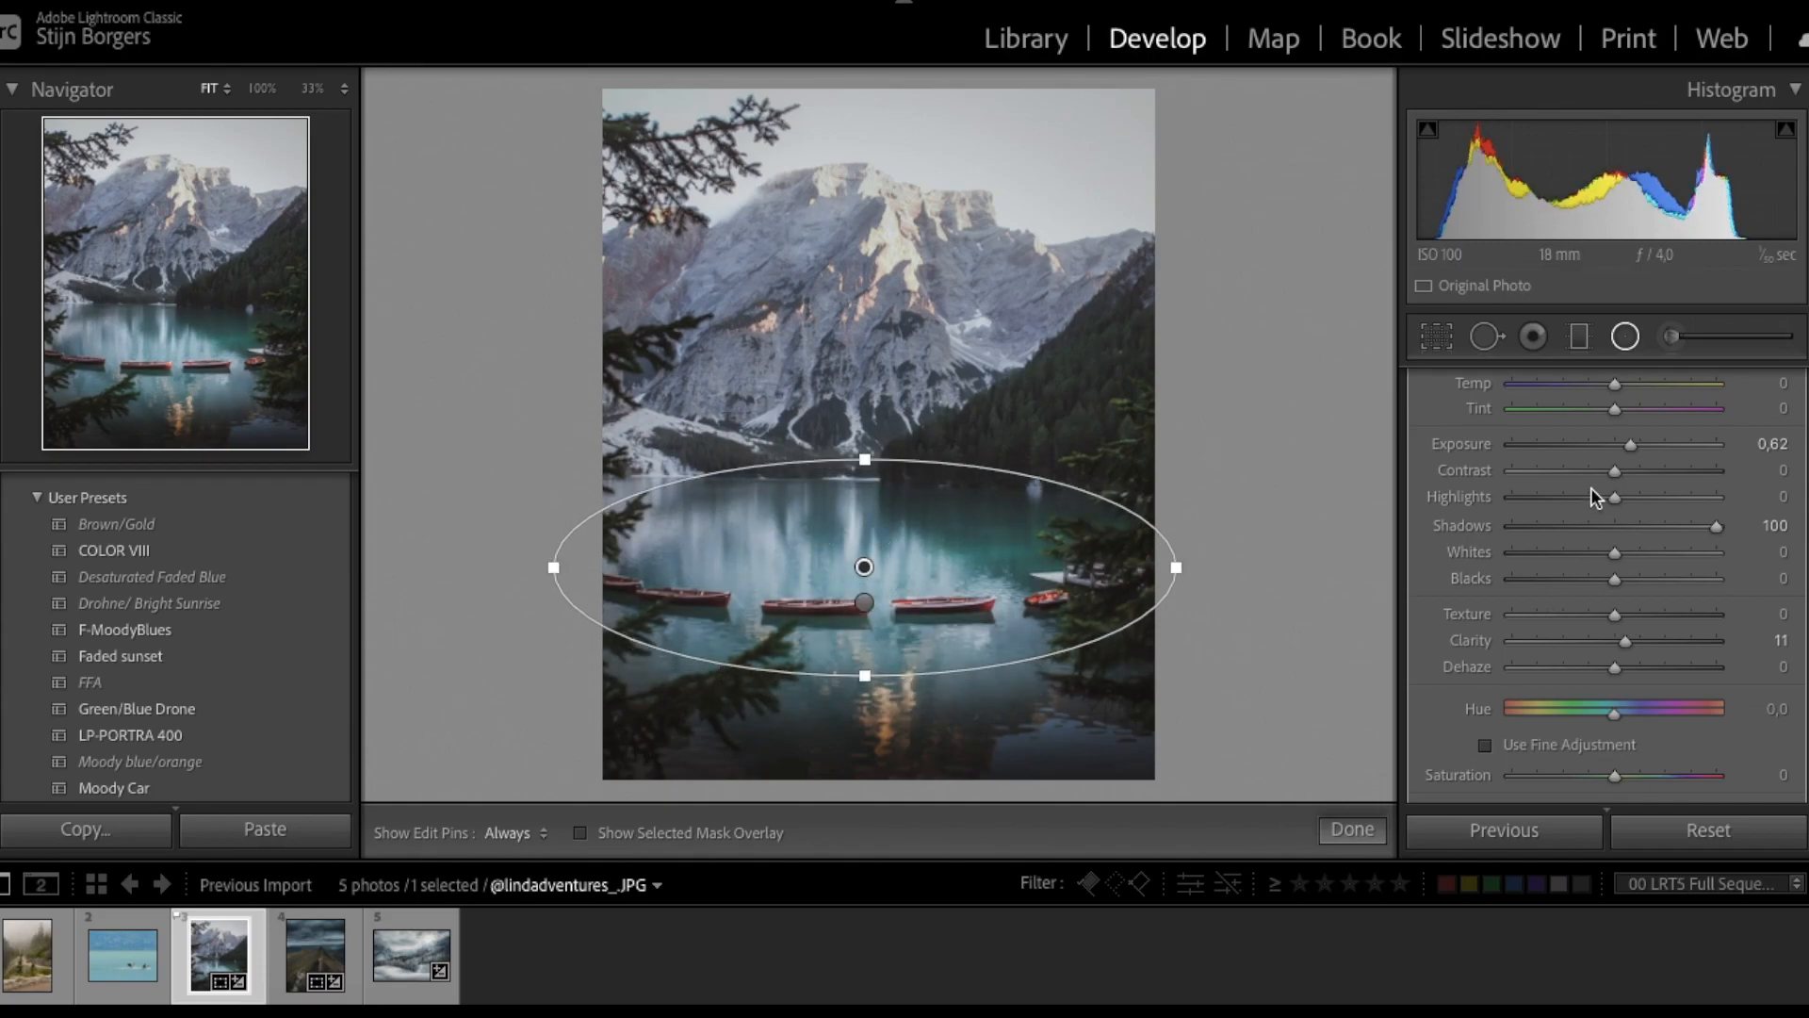
scroll(1564, 466, down, 6)
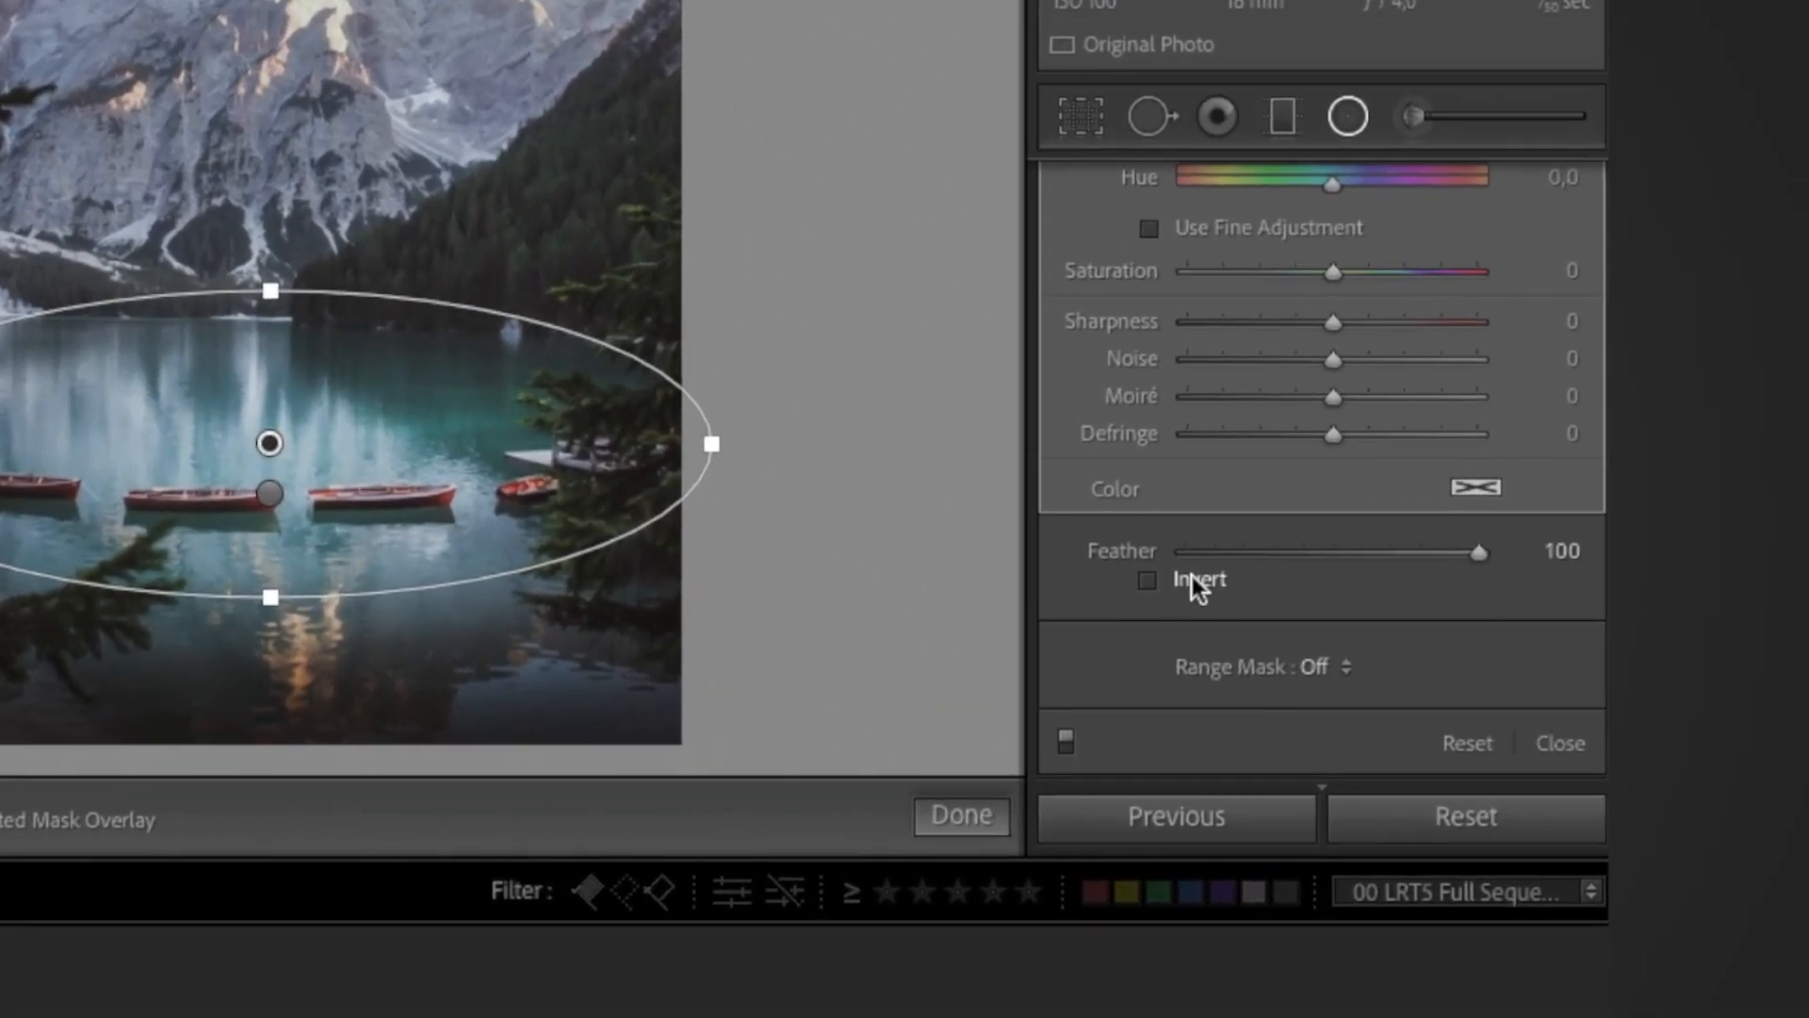
click(1317, 561)
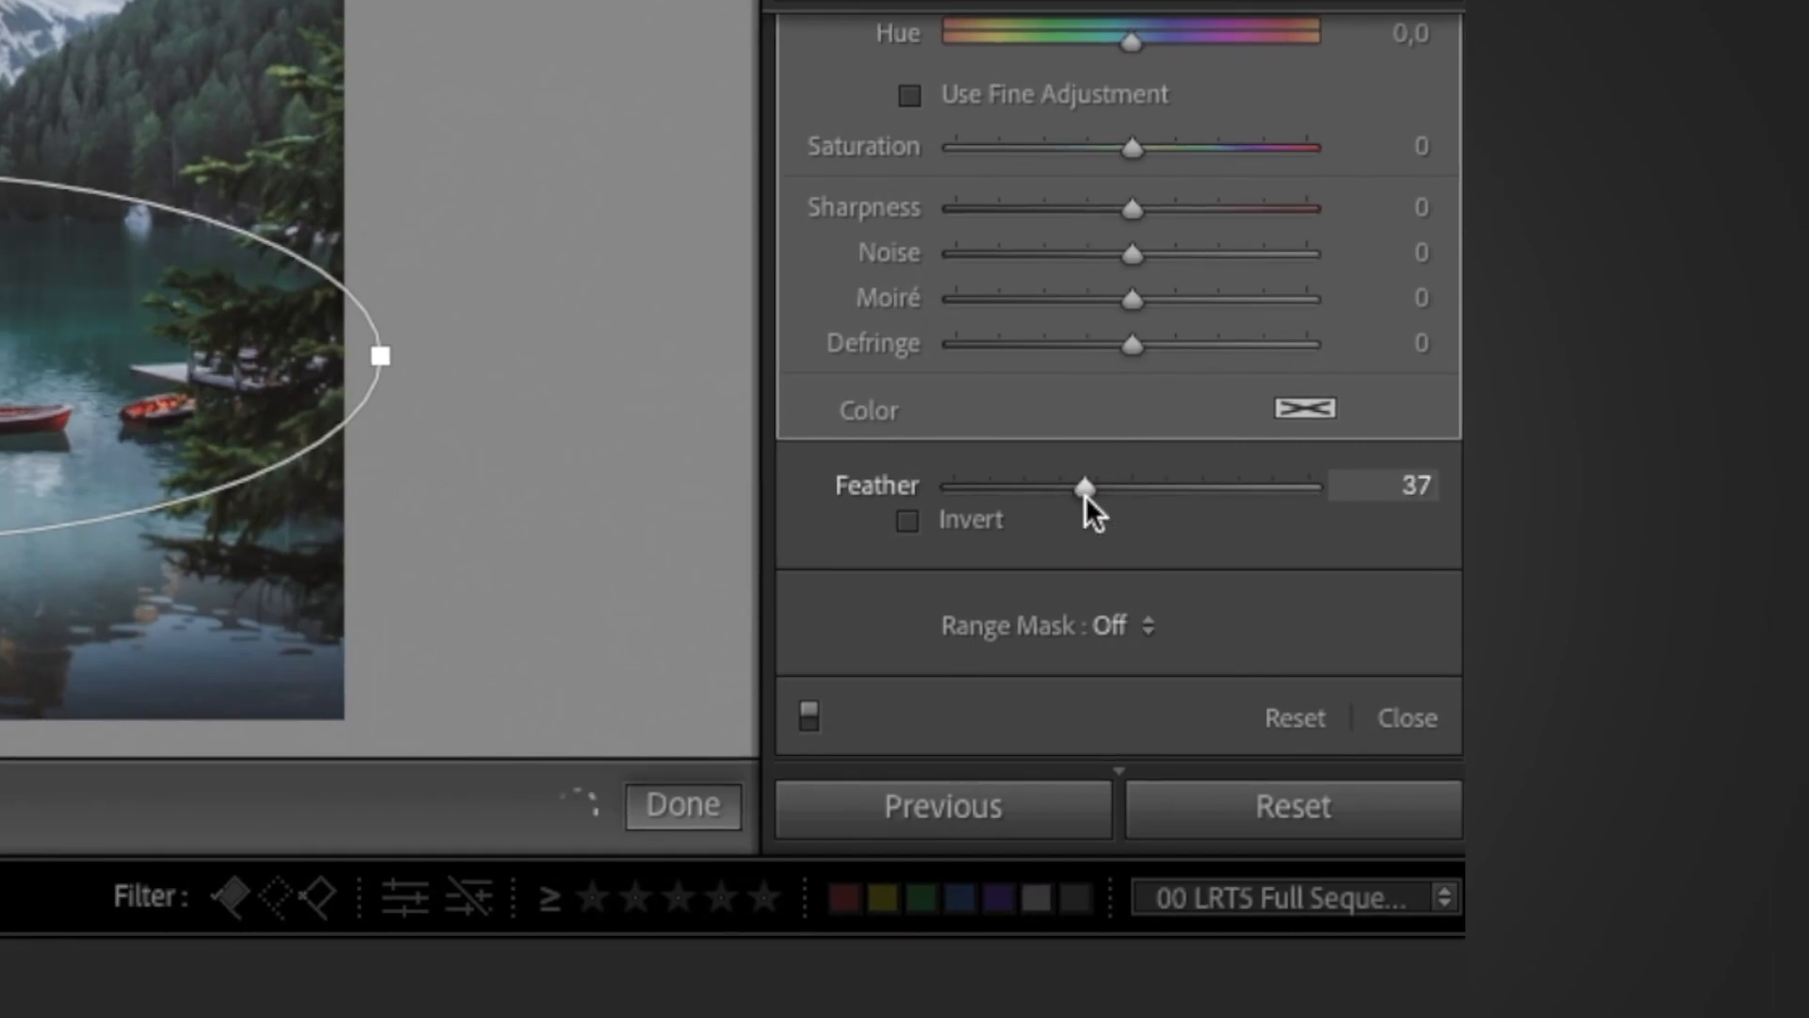
key(o)
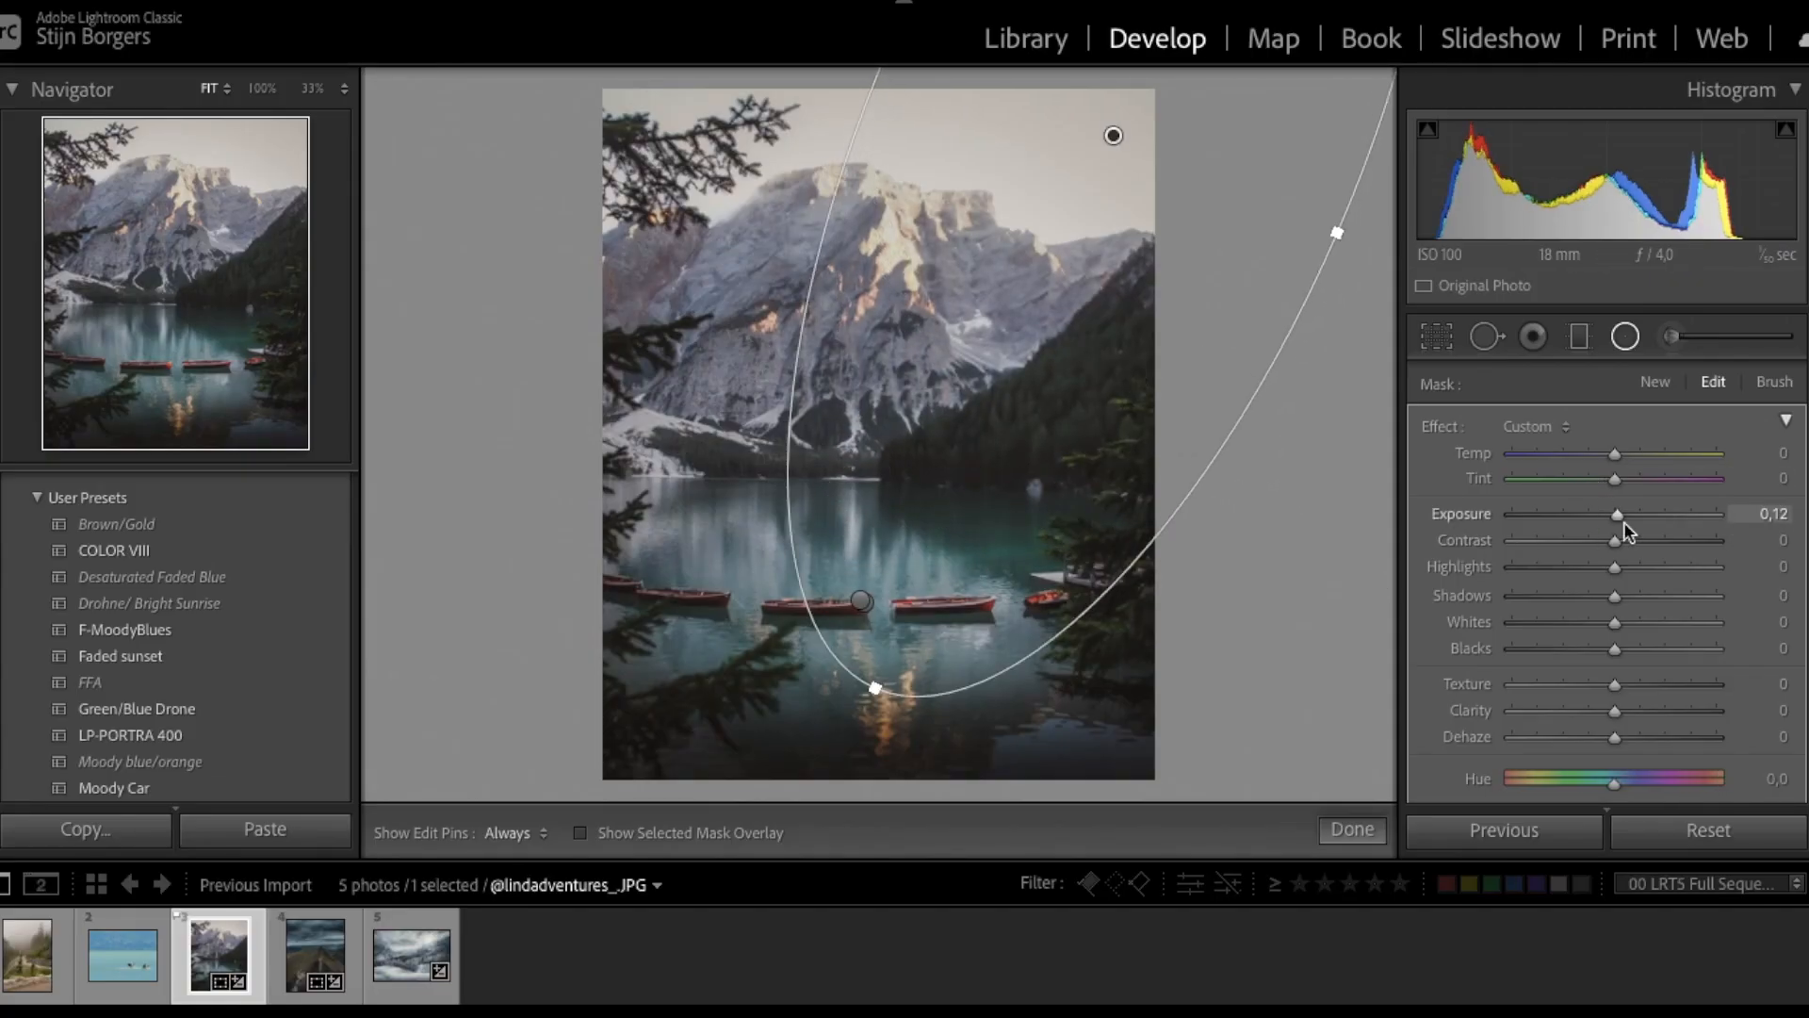
- Narrow the inverted second radial ellipse and raise its Exposure to about 0.96
scroll(1630, 522, down, 10)
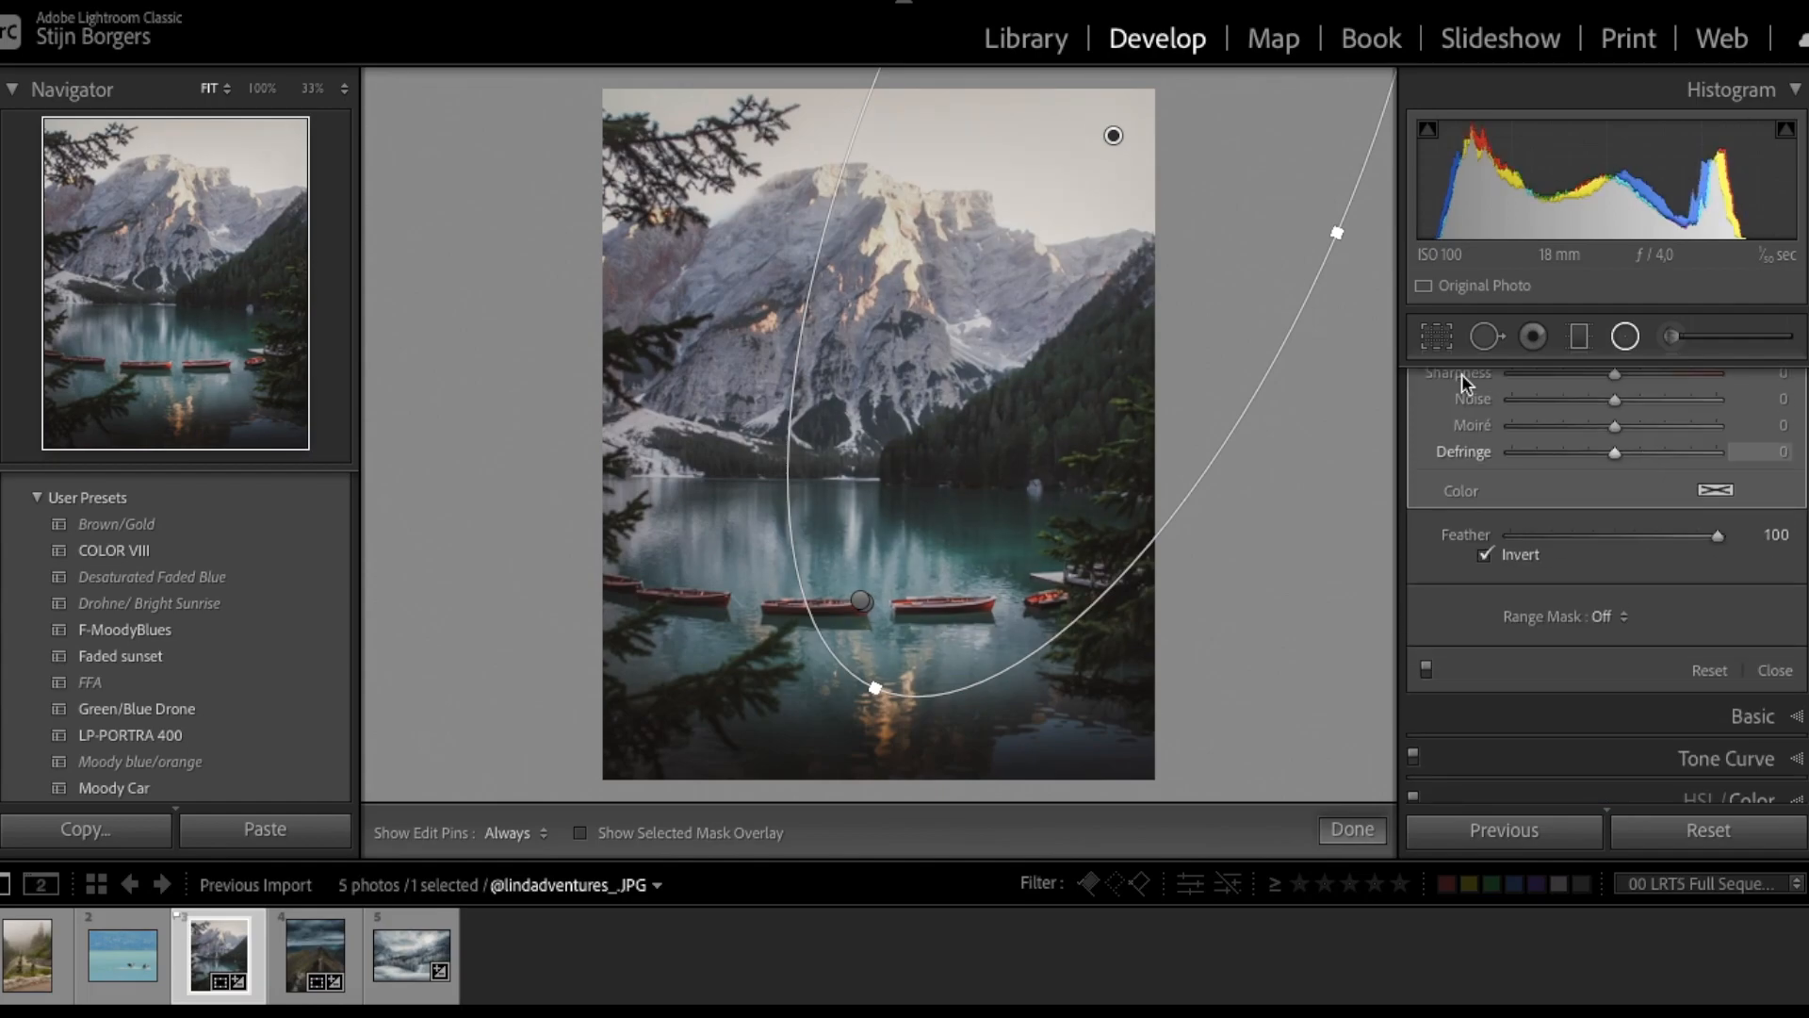
scroll(1642, 450, up, 5)
drag(1338, 177, 1263, 143)
scroll(1631, 514, up, 5)
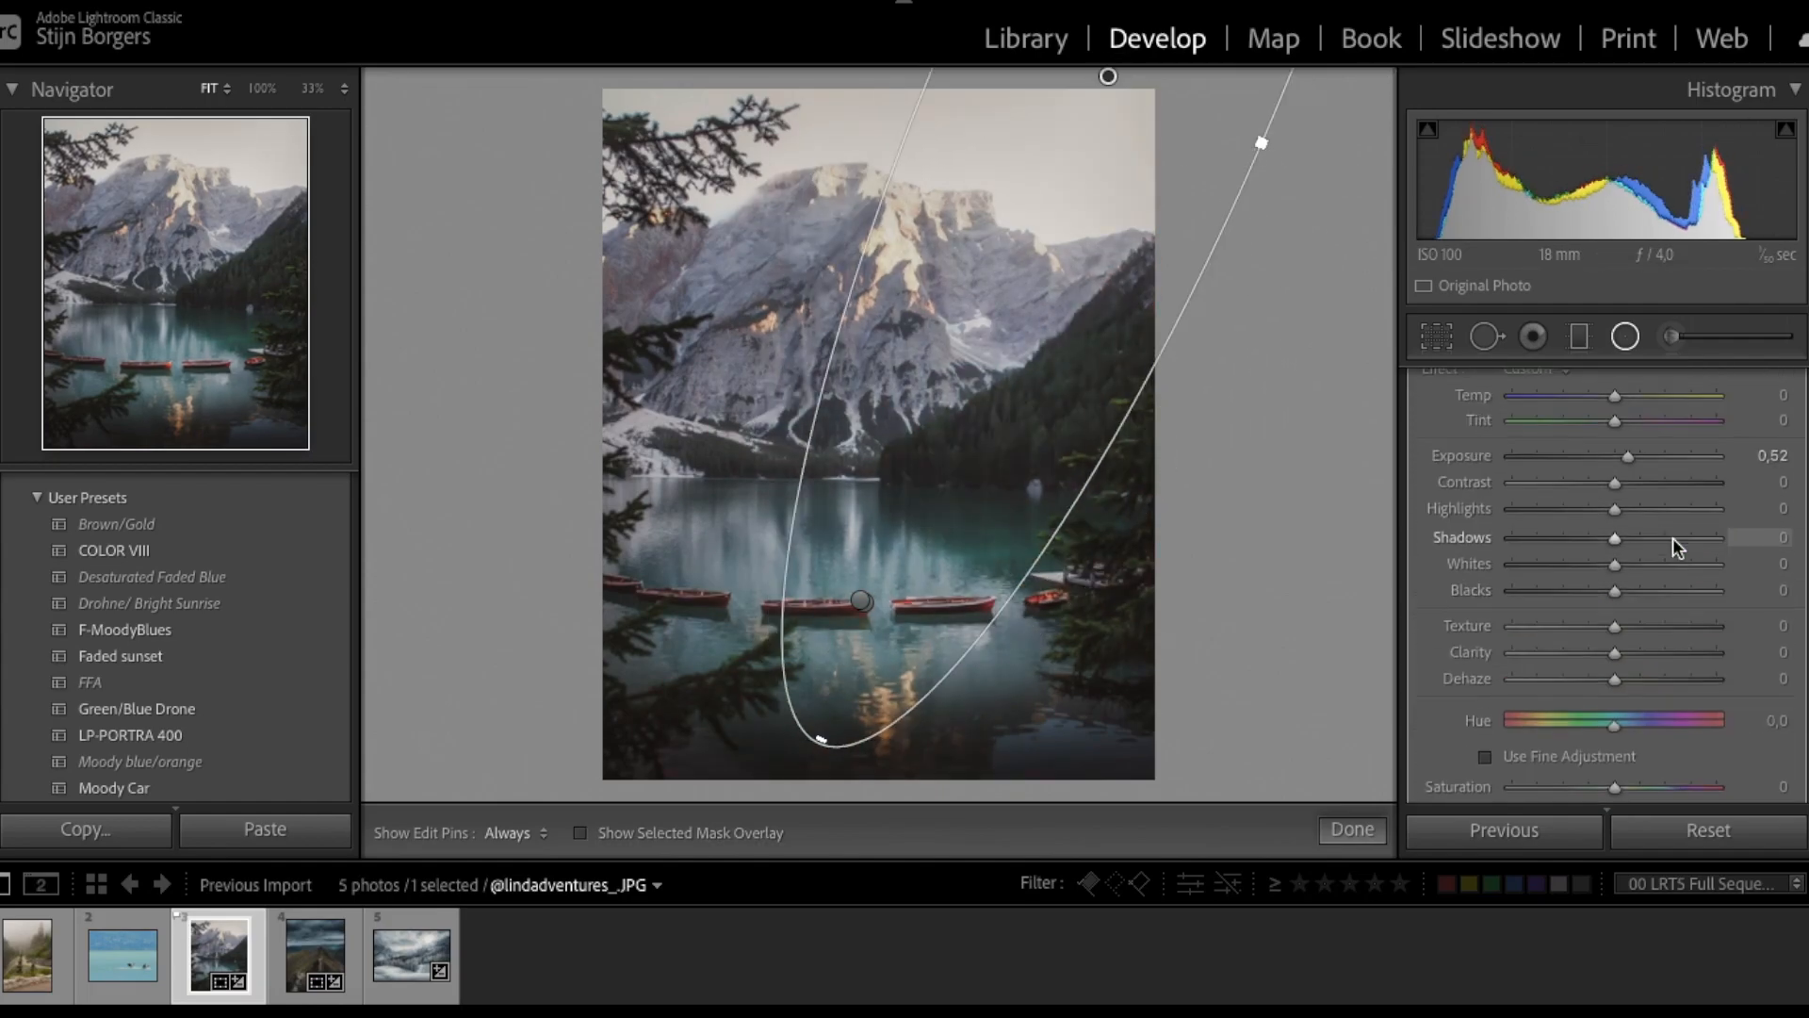
drag(1638, 506, 1635, 509)
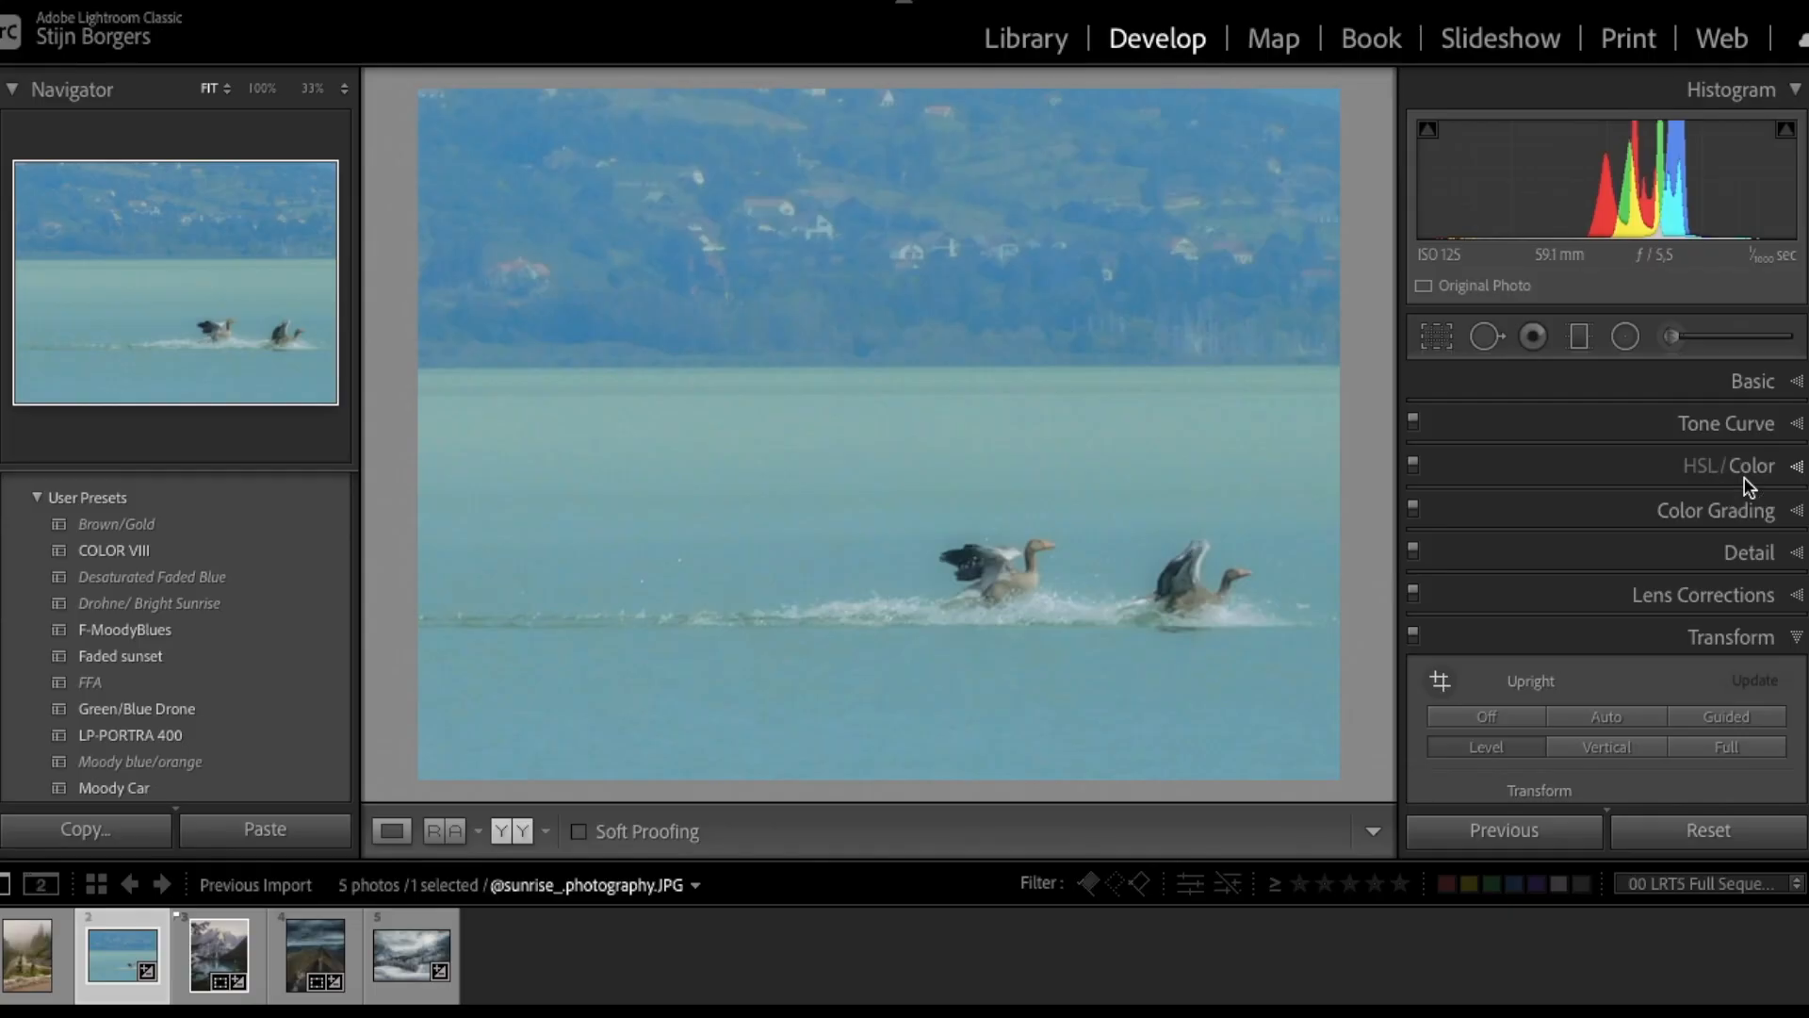
- Set the geese photo's Blue Hue to -20 and Blue Saturation to -52
click(1745, 472)
click(1575, 600)
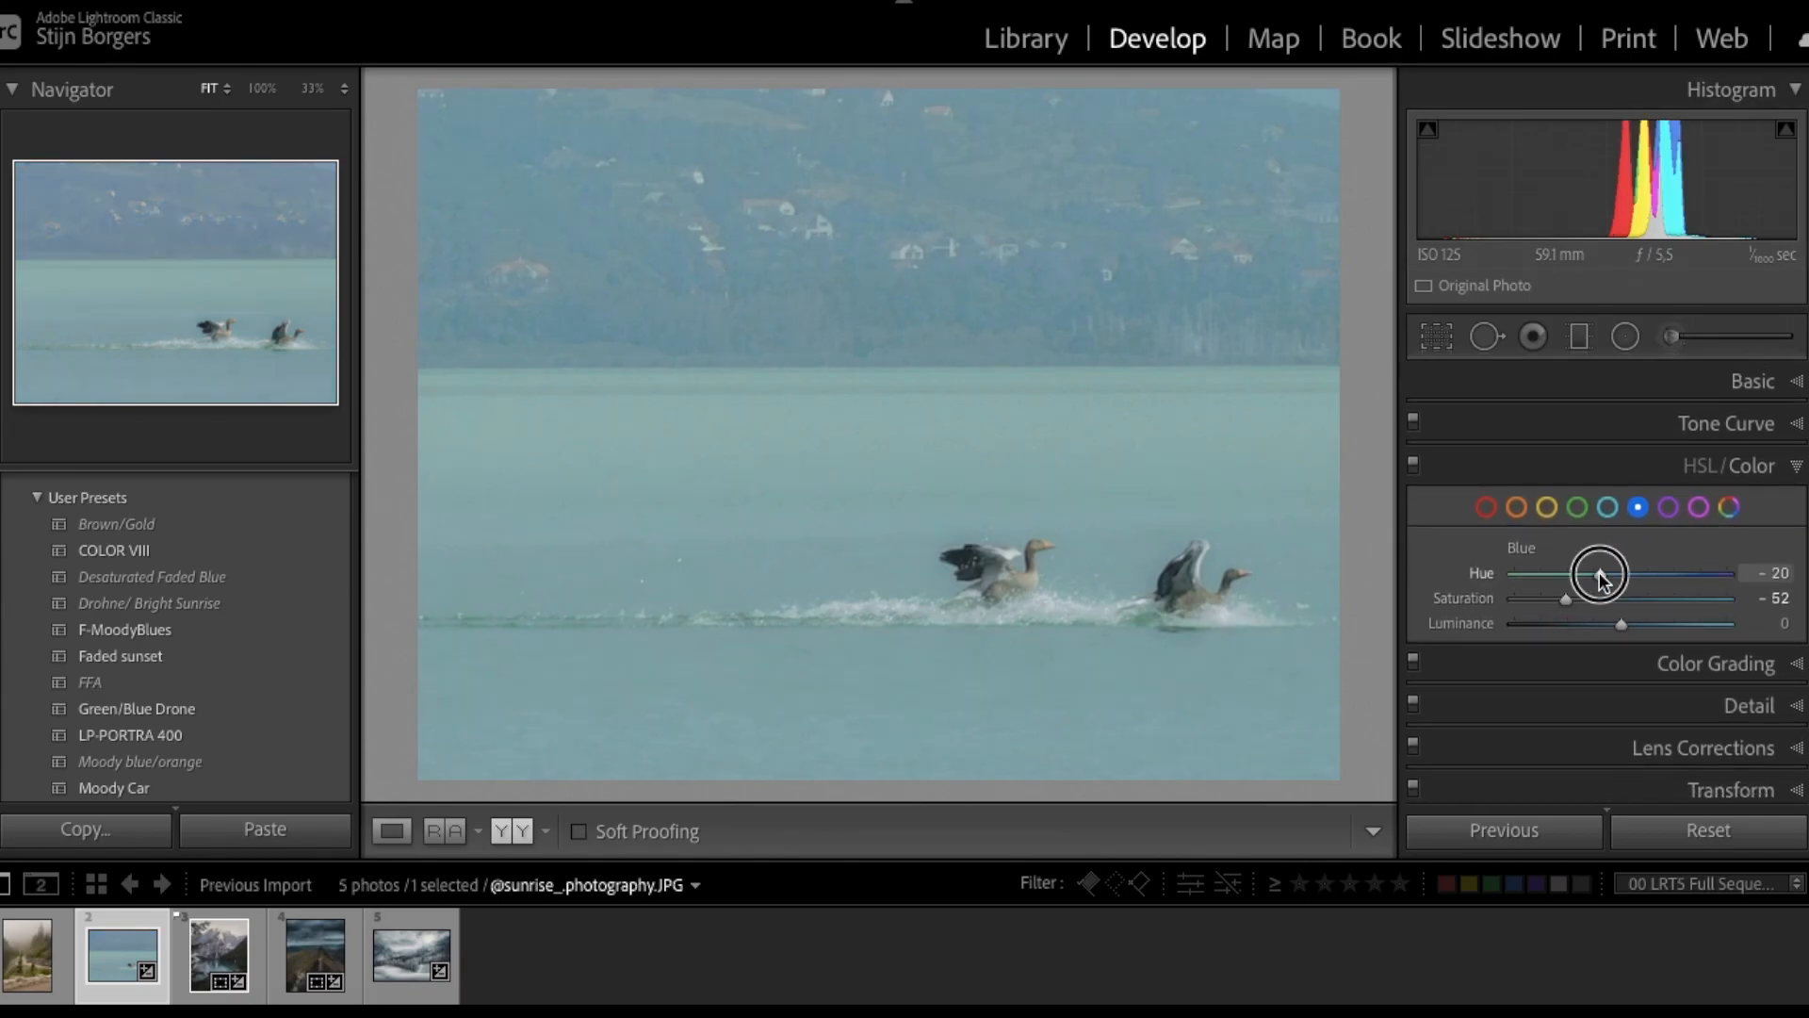
- Undo the blue hue shift, convert to black and white, and raise Contrast to +48
key(ctrl+z)
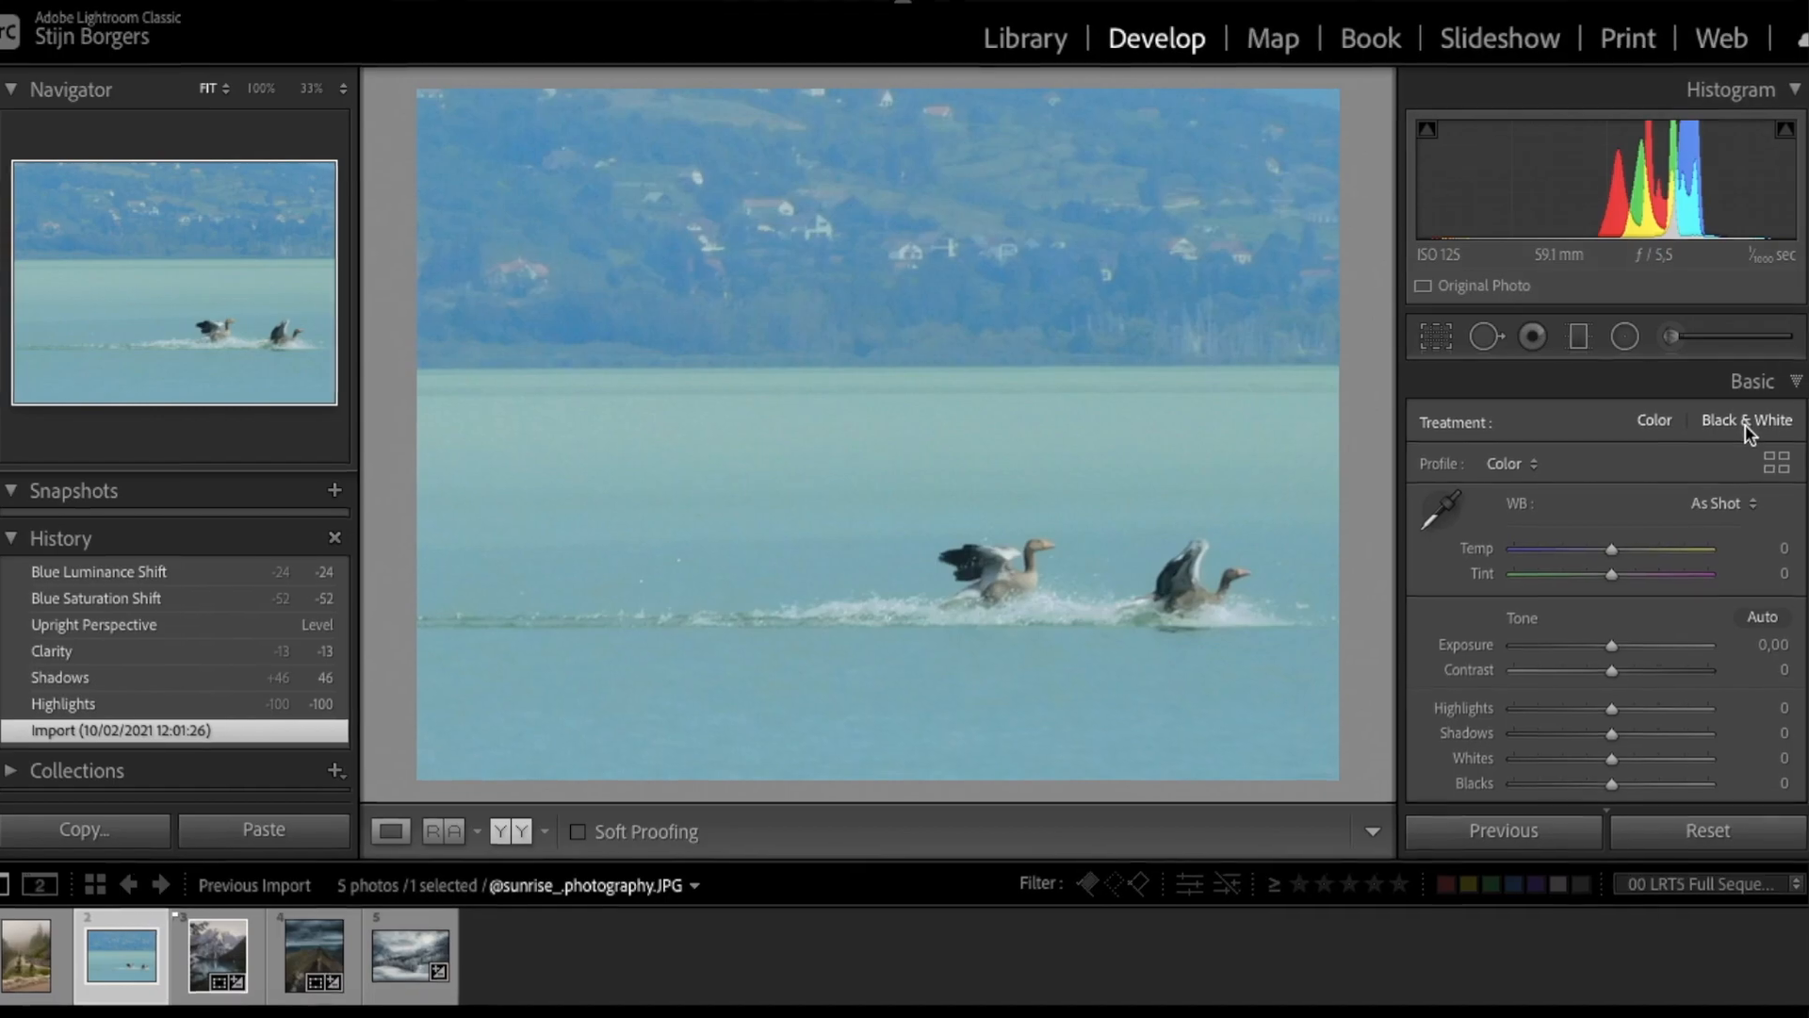
click(1755, 421)
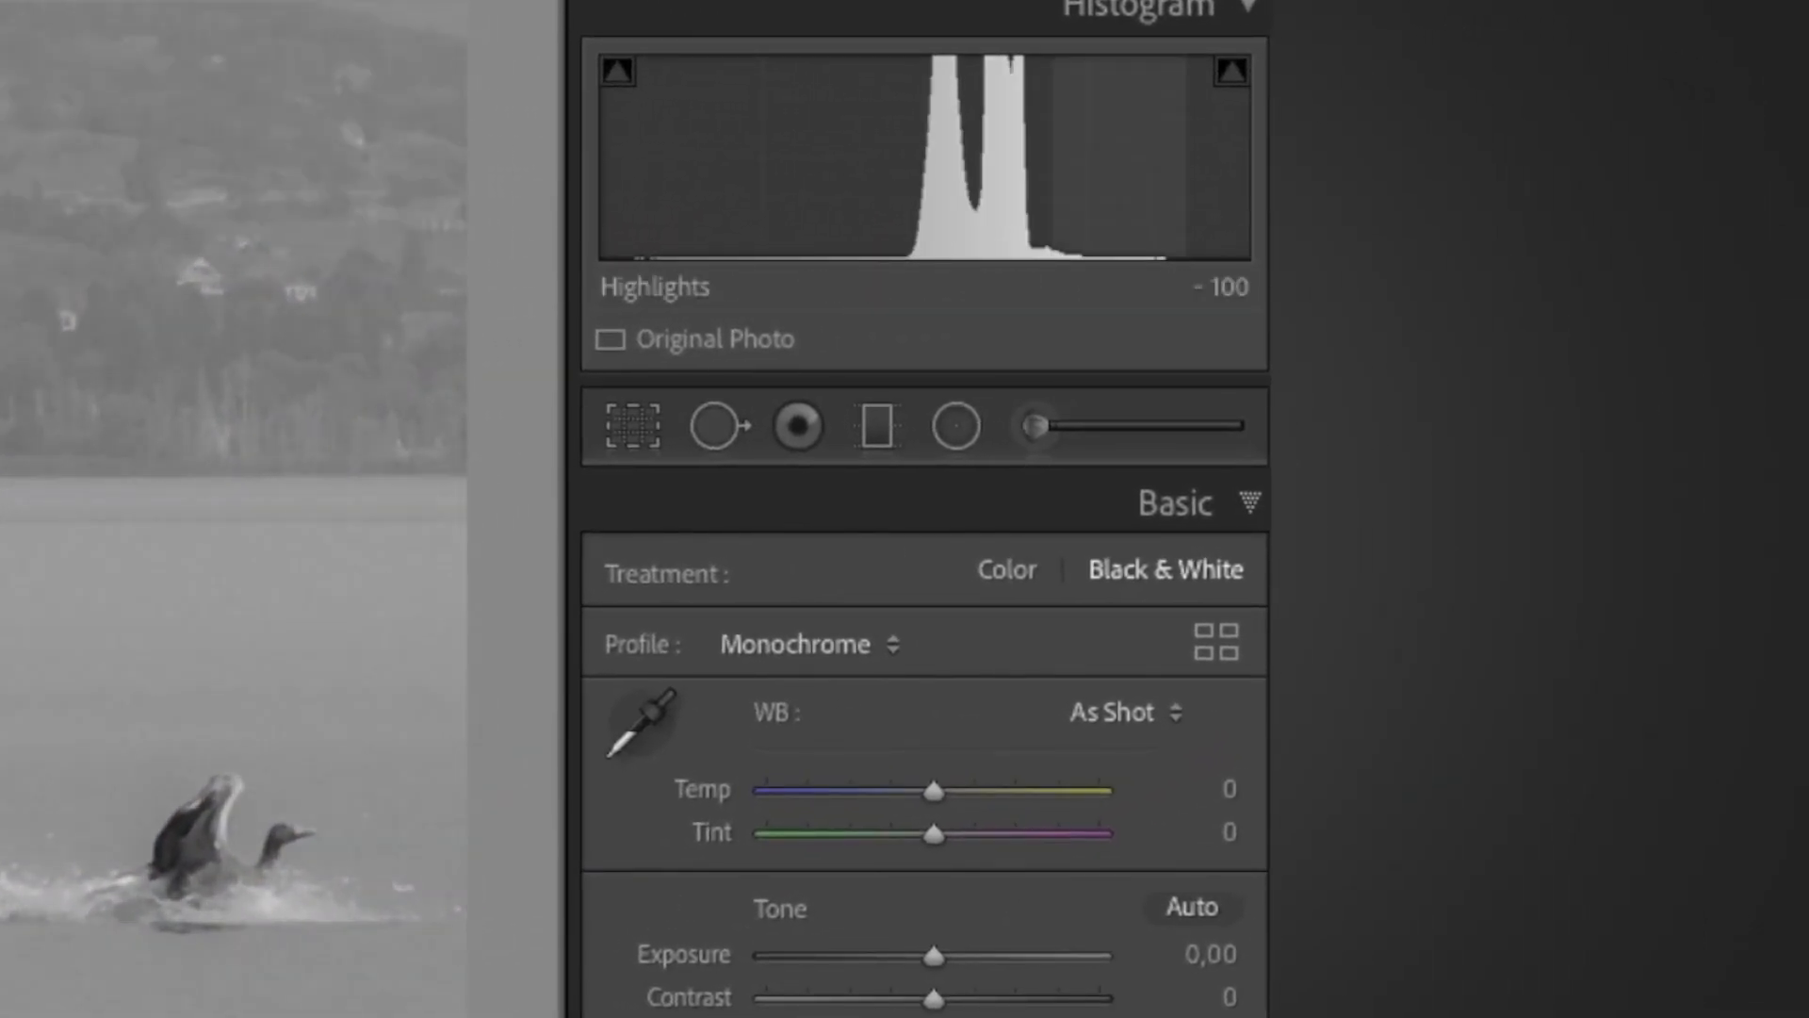
drag(933, 999, 1014, 997)
click(162, 835)
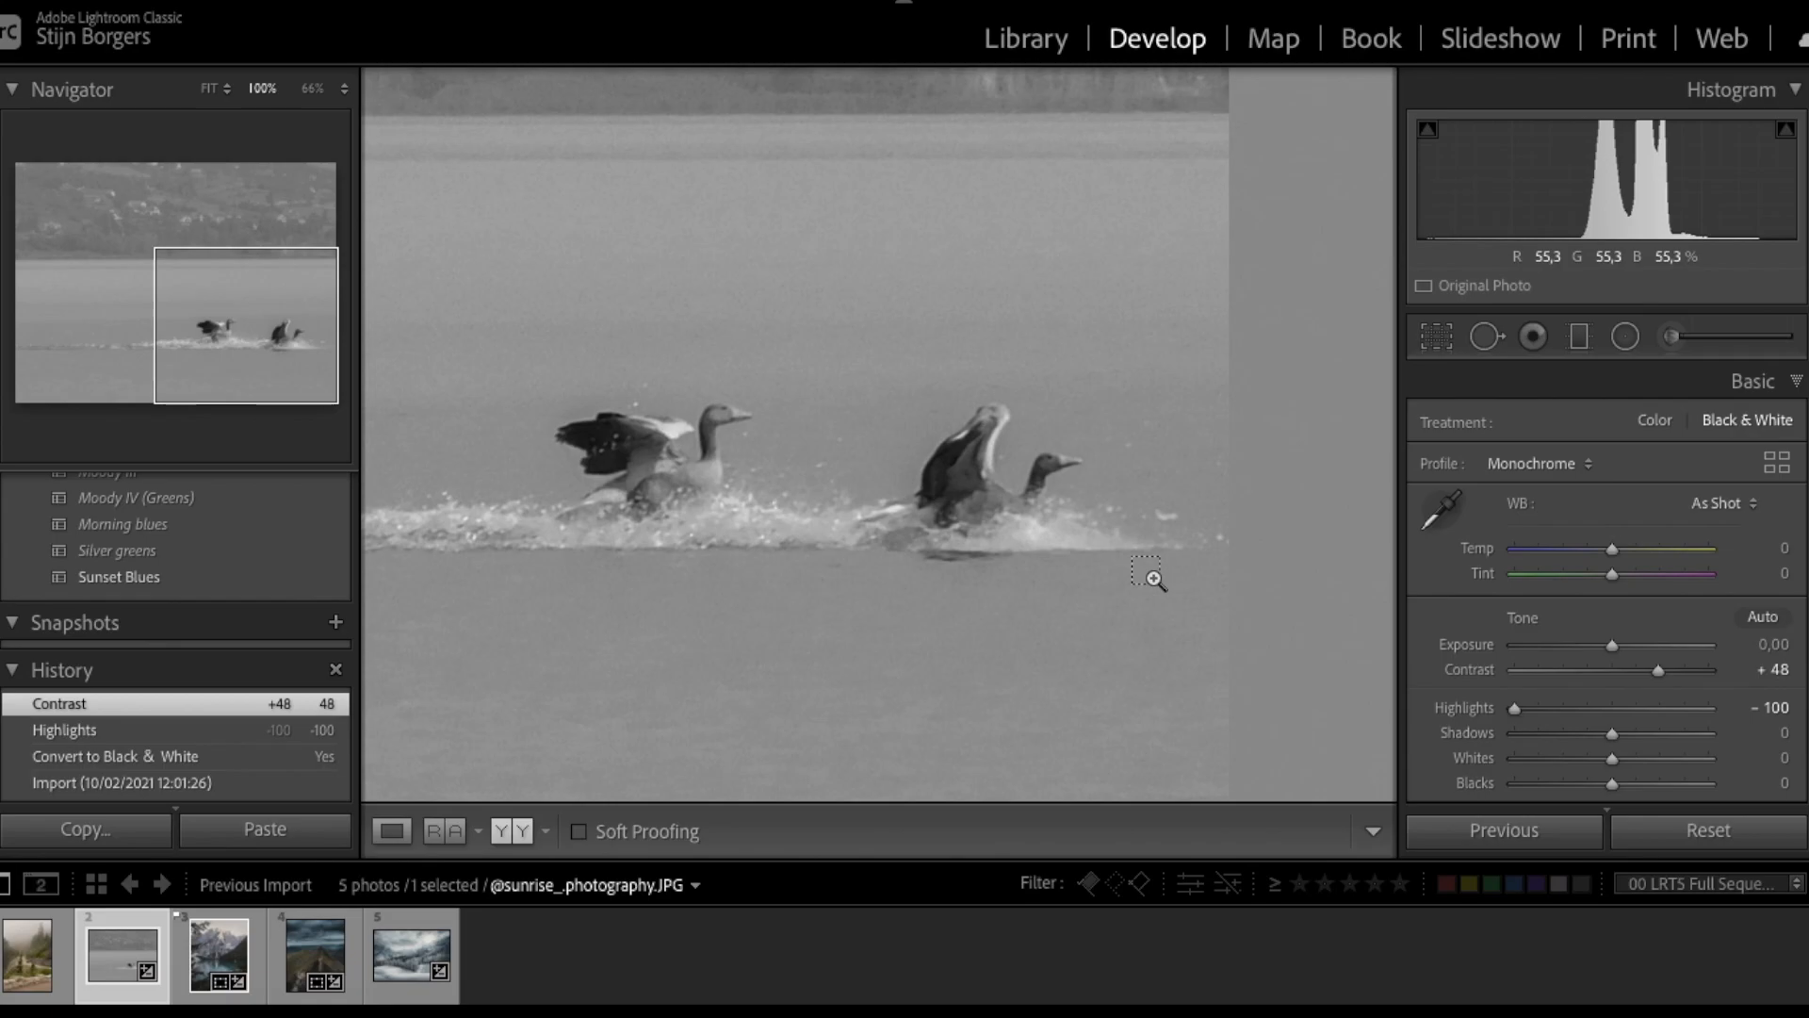
click(1148, 574)
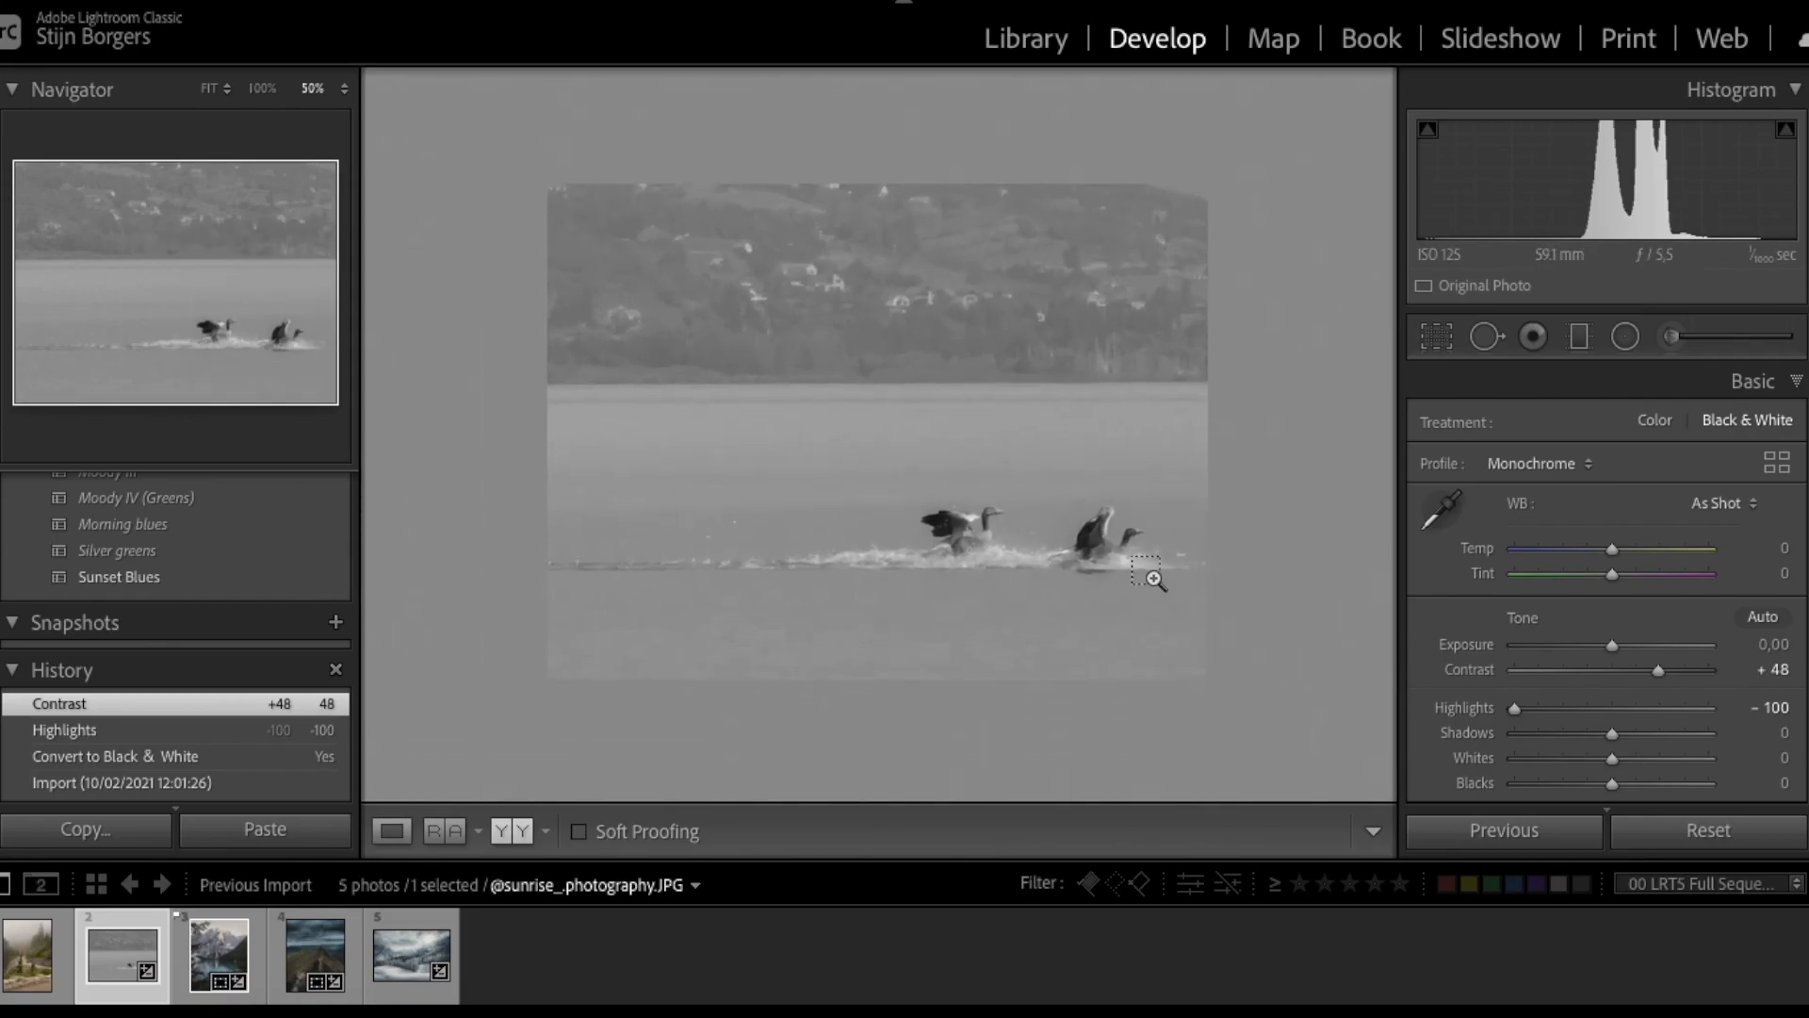
- Pull Highlights and Whites to -100 and Blacks to -85, then add tone curve points
scroll(1599, 758, down, 1)
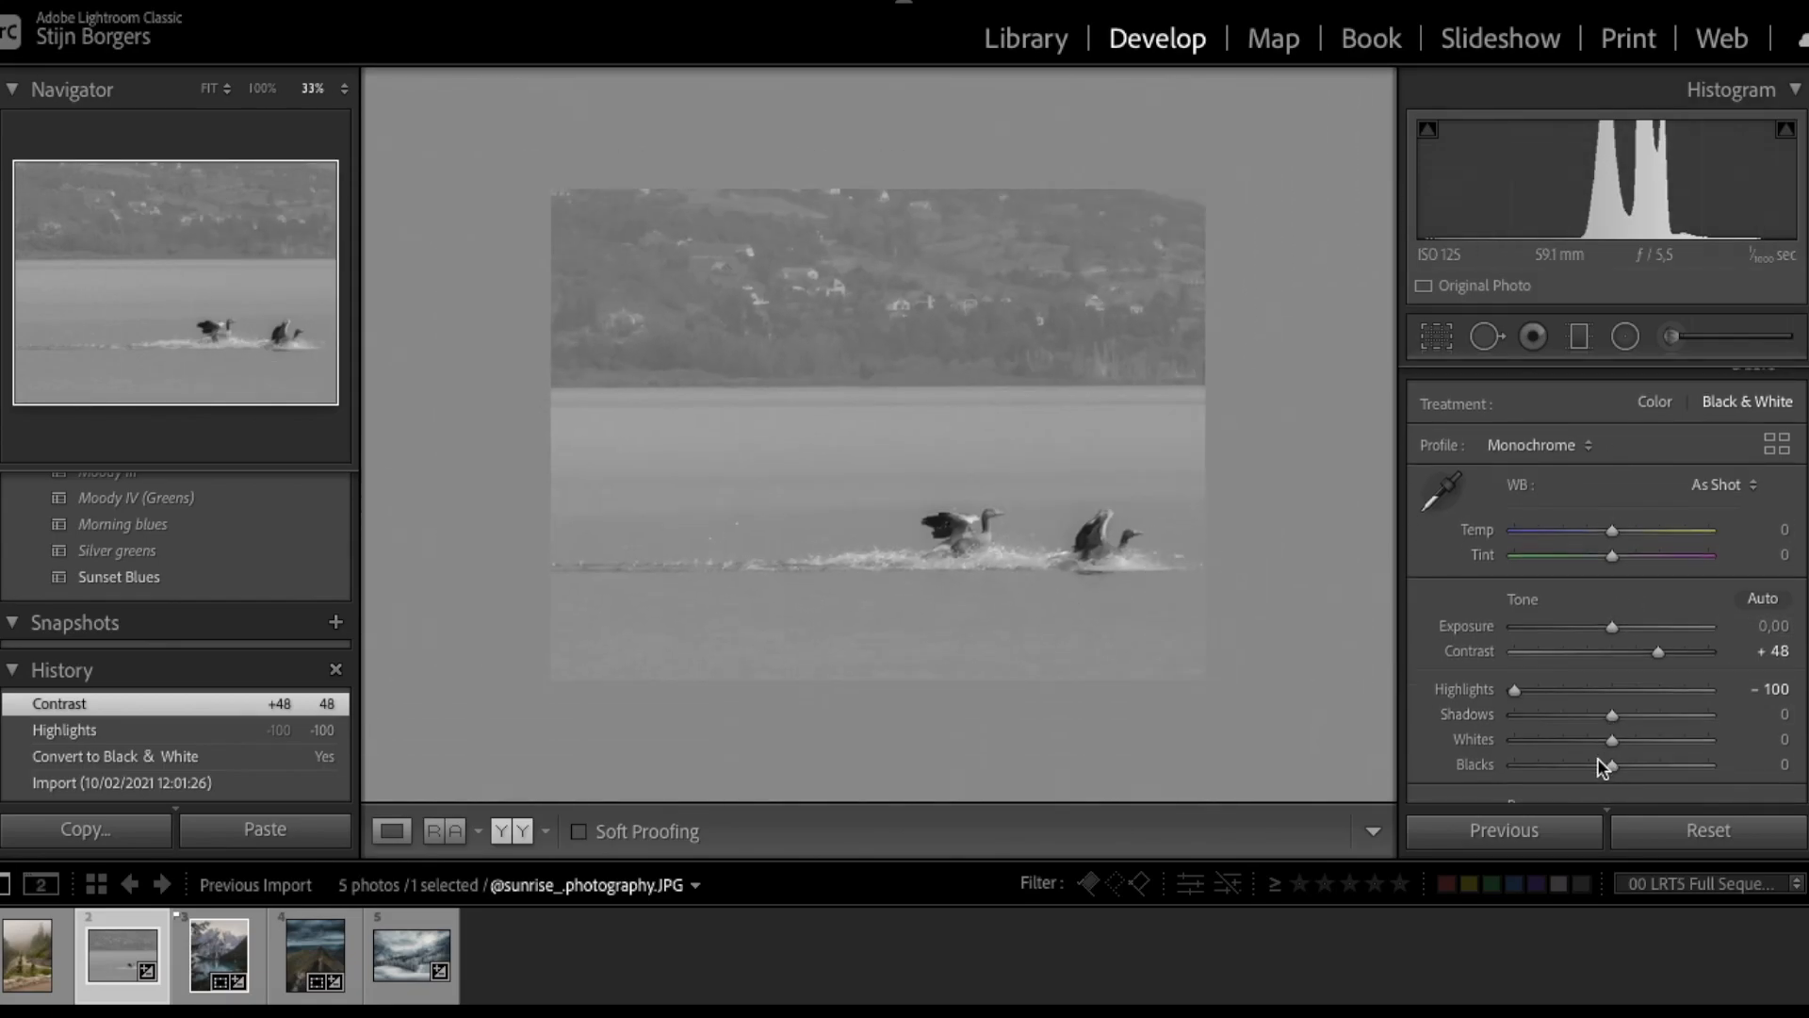
drag(1613, 740, 1527, 782)
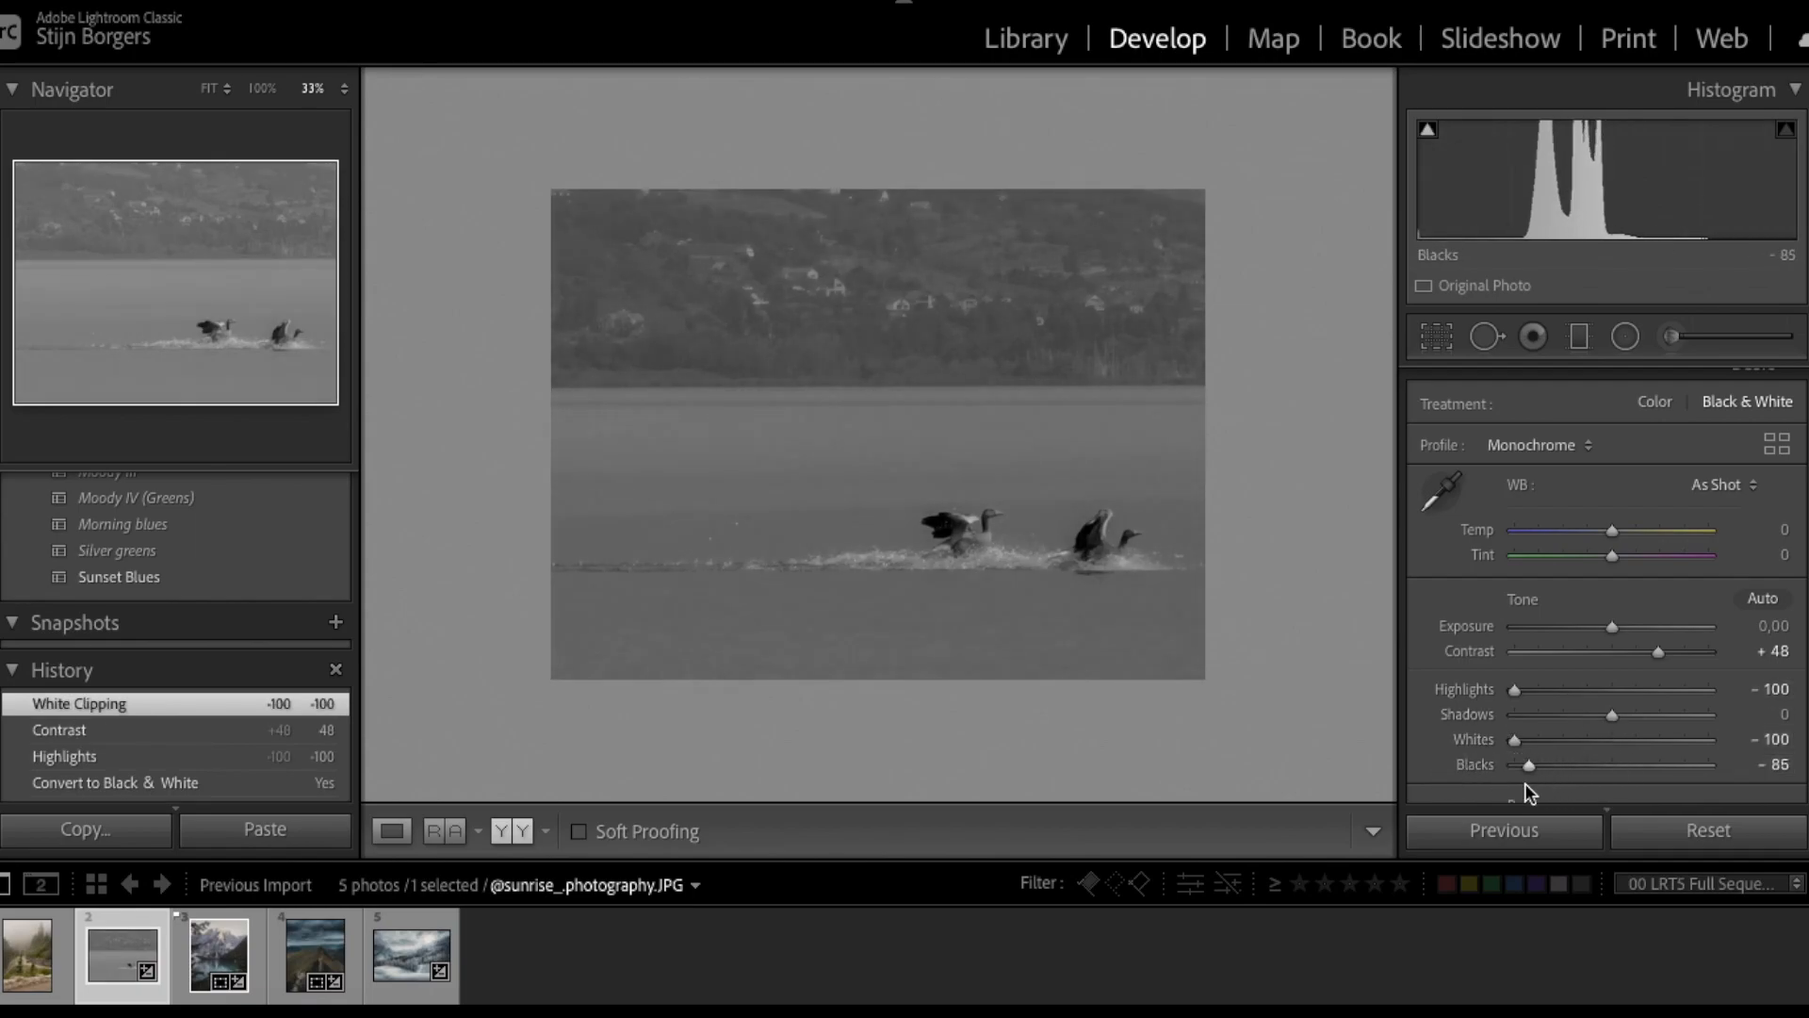
scroll(1633, 662, down, 5)
drag(1441, 719, 1470, 698)
click(1532, 657)
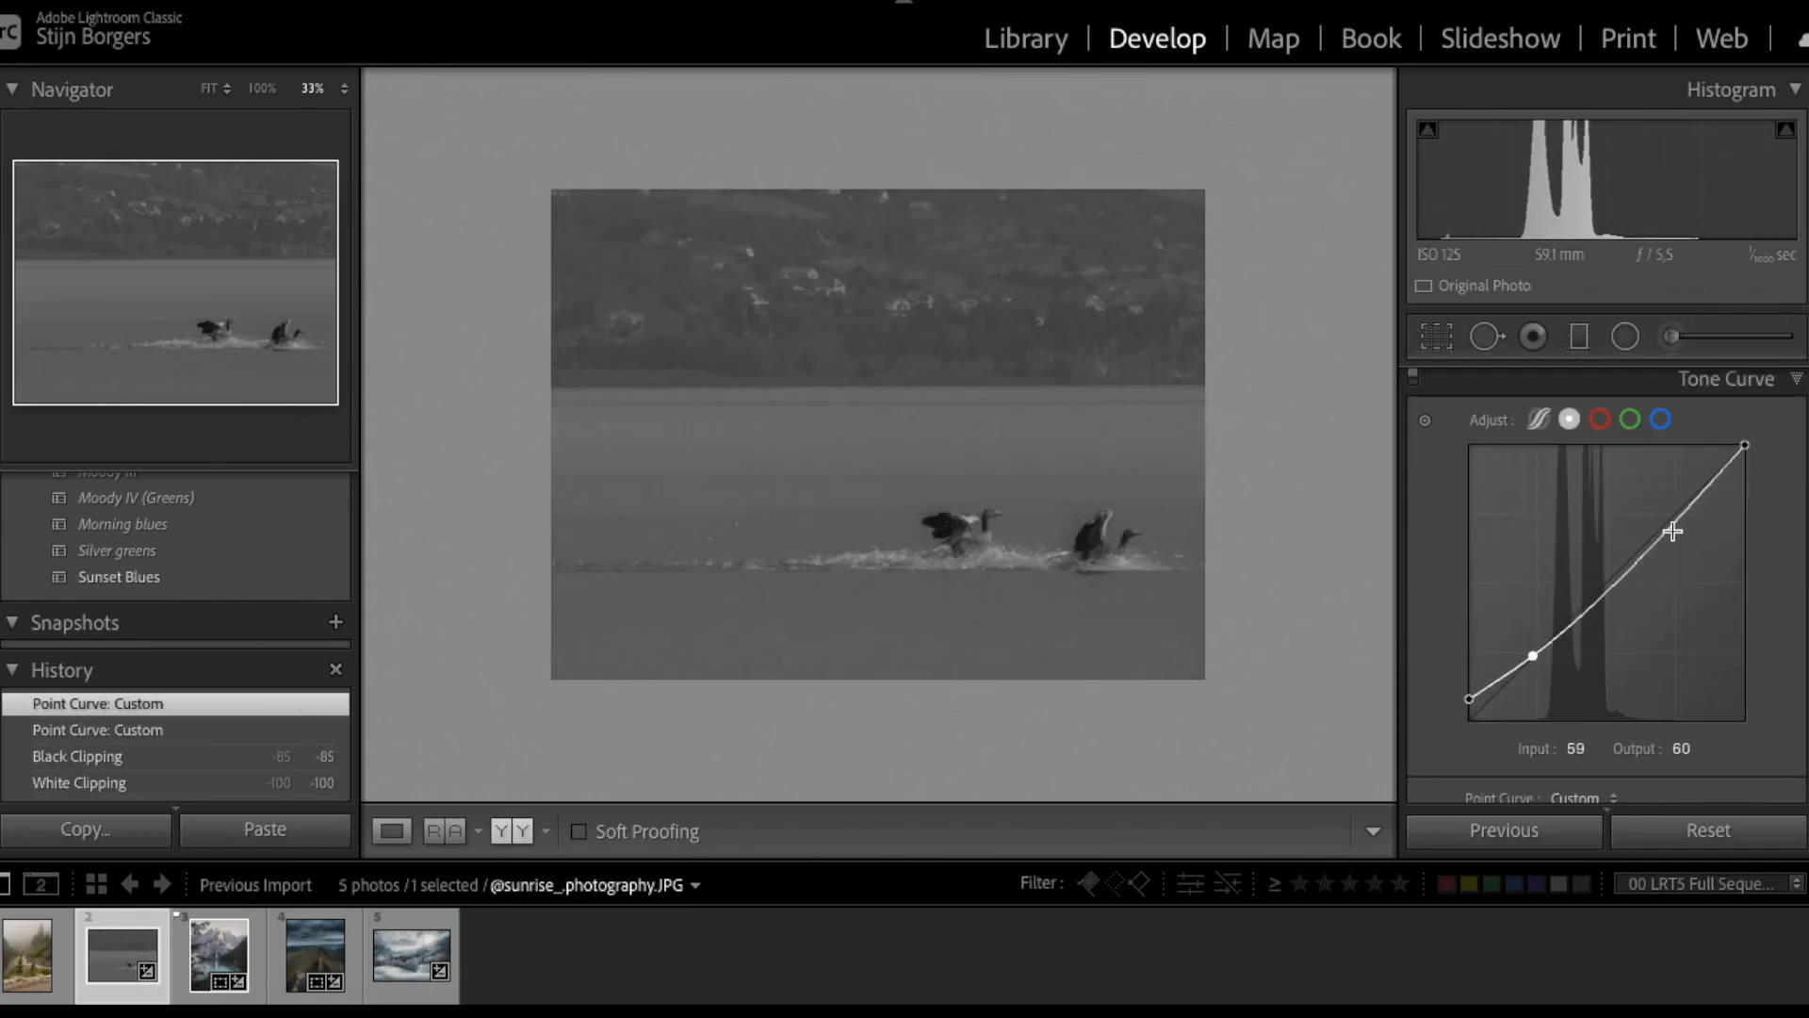
- Pull a tone curve midpoint down to darken the midtones, comparing with the curve off
drag(1668, 537, 1670, 501)
drag(1600, 581, 1602, 596)
scroll(1425, 434, up, 1)
click(1413, 413)
click(1412, 412)
drag(1452, 735, 1452, 735)
- Tint the shadows blue in Color Grading with Hue 201 and Saturation 4
scroll(1650, 501, down, 10)
scroll(1650, 528, up, 3)
scroll(1614, 630, down, 3)
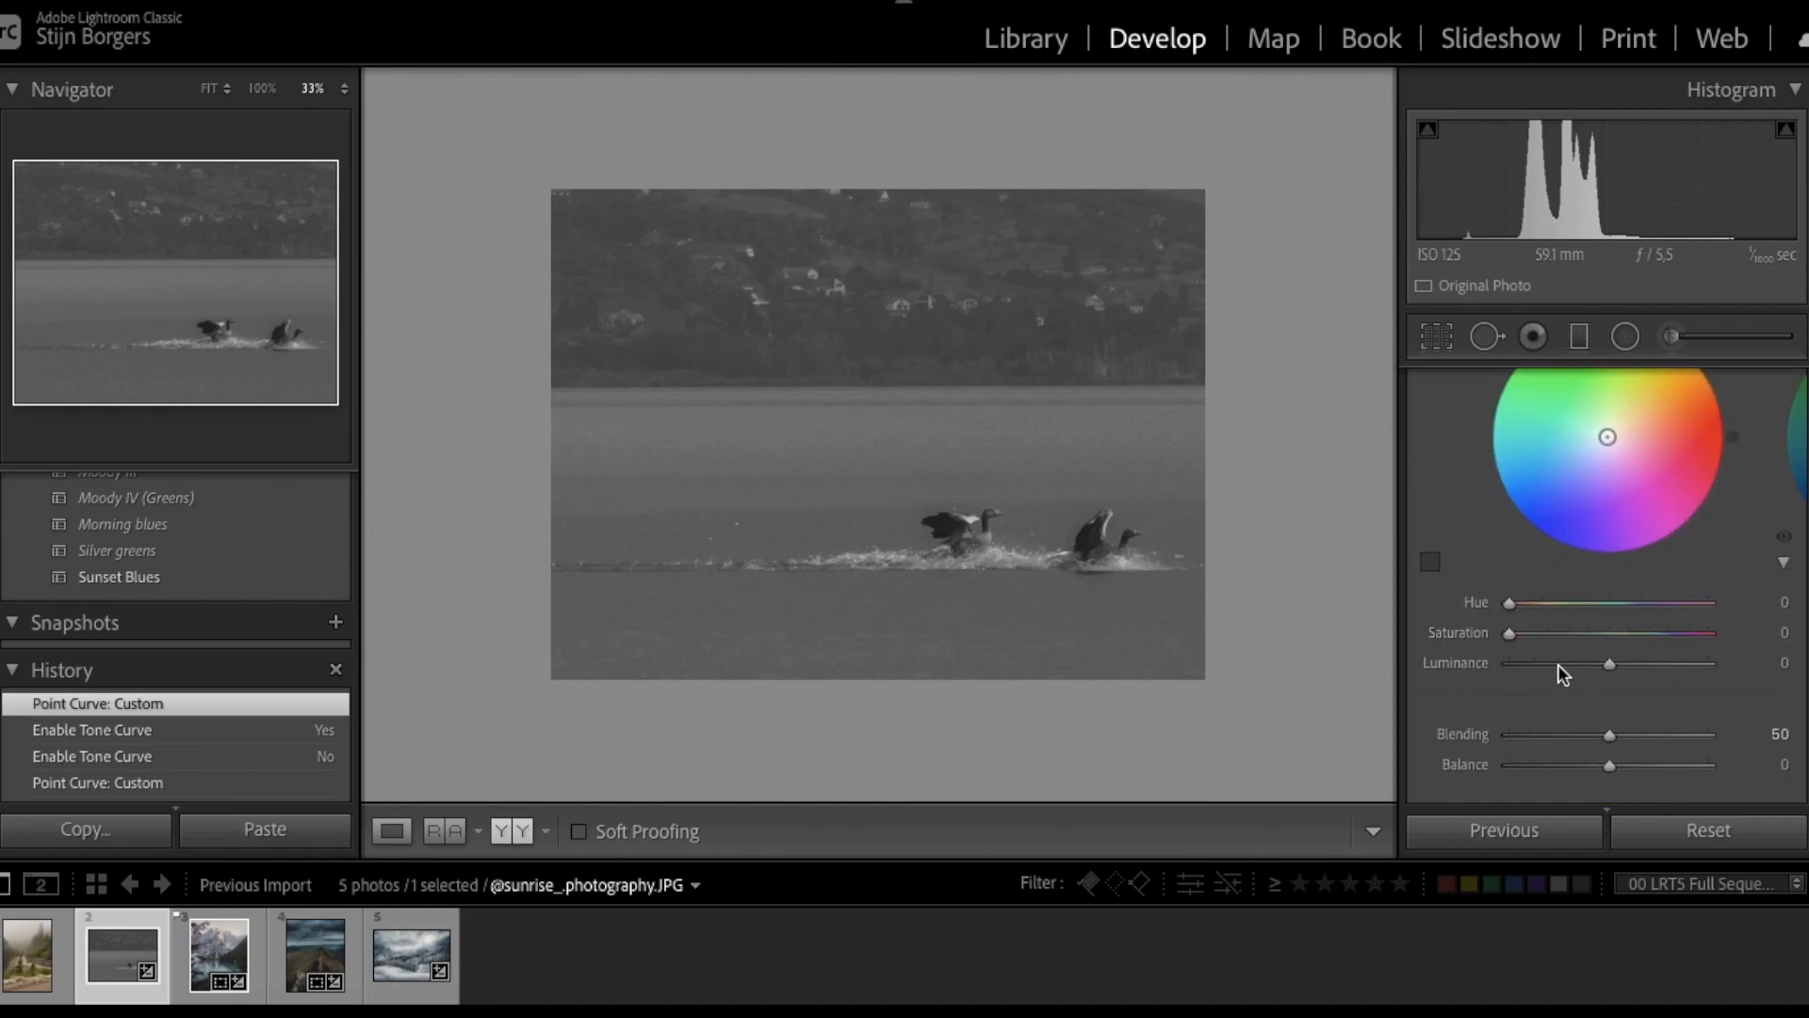
click(1615, 601)
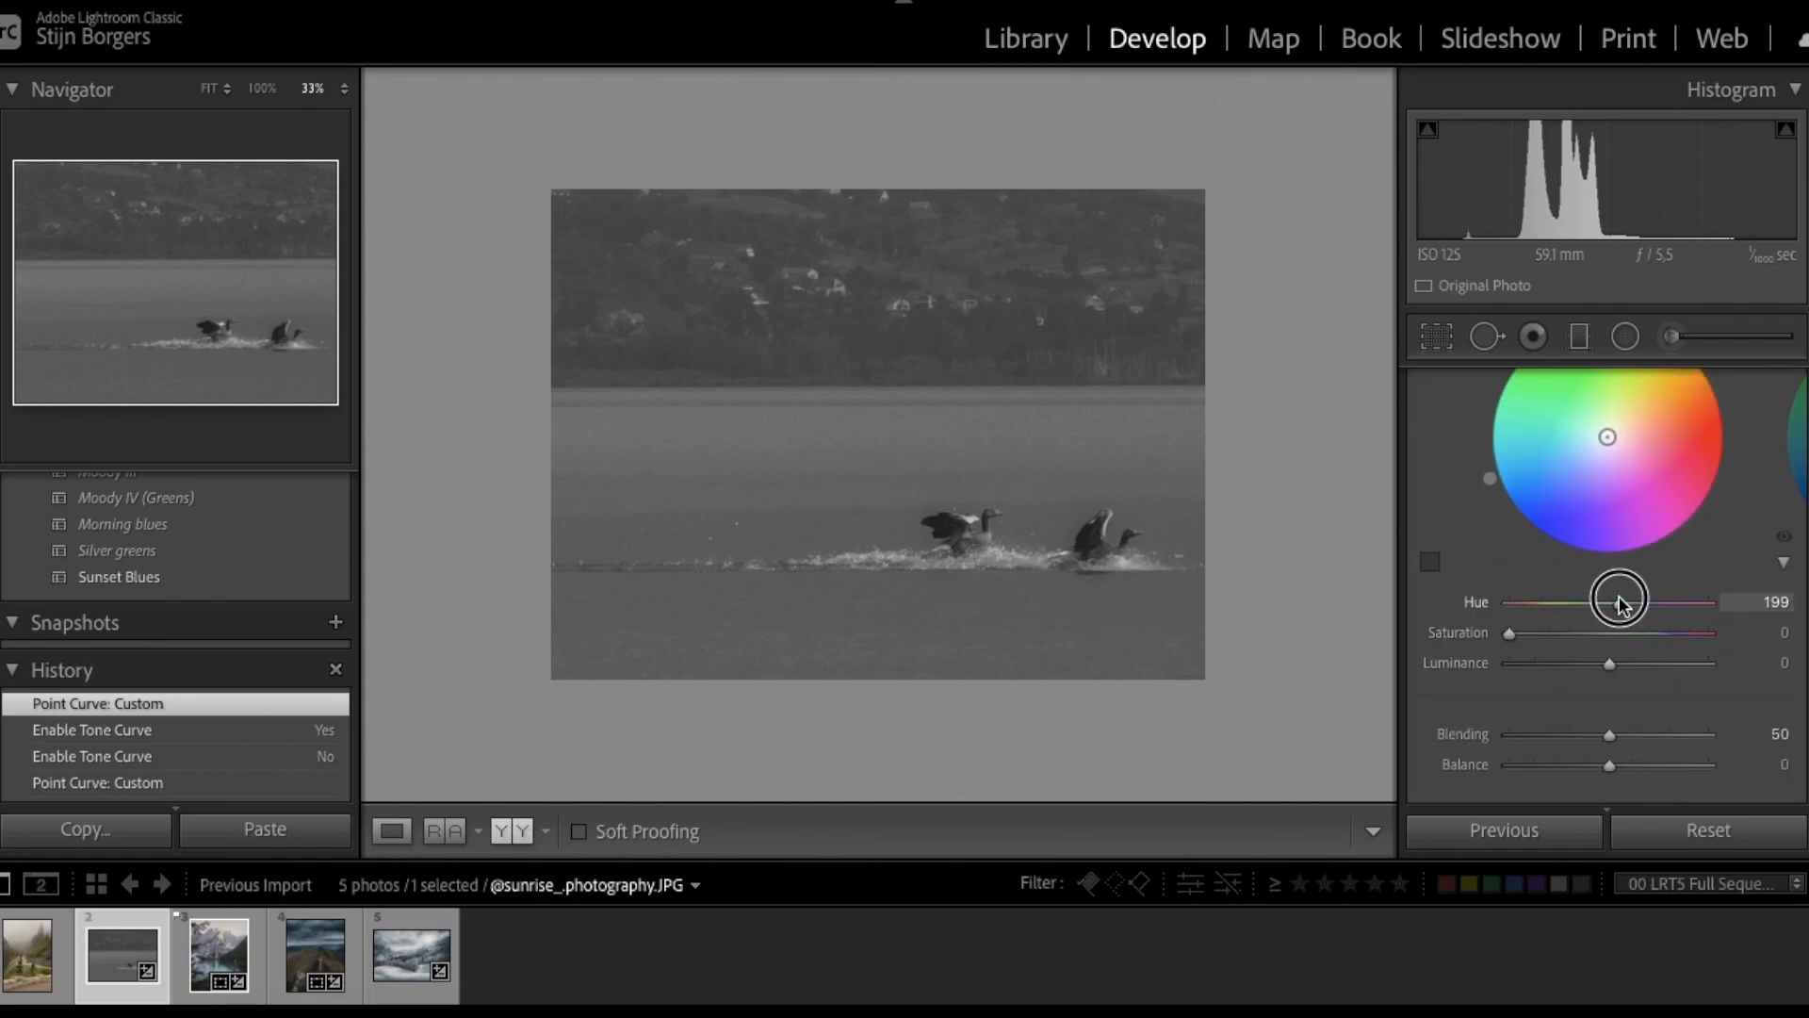
drag(1508, 633, 1535, 645)
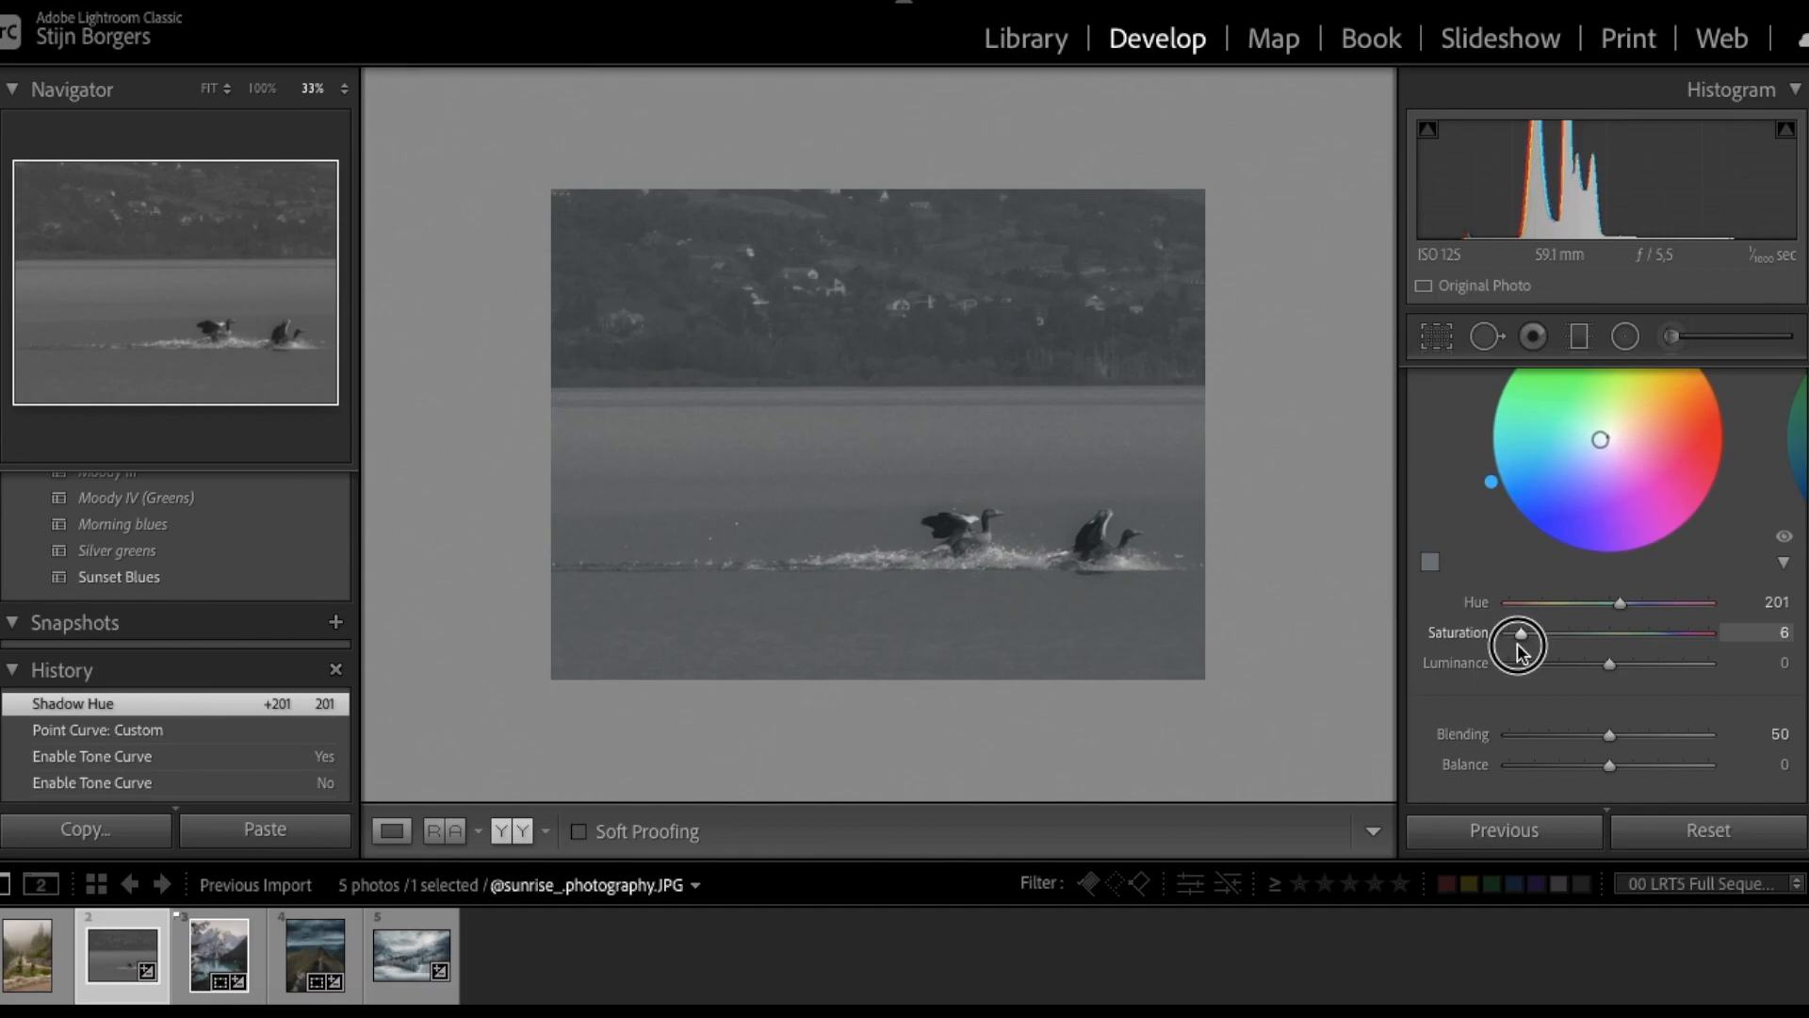
drag(1519, 650, 1515, 650)
- Drag a graduated filter across the photo and adjust its position
key(m)
drag(1054, 743, 1054, 695)
drag(1587, 513, 1546, 512)
drag(1063, 764, 1063, 744)
click(1584, 338)
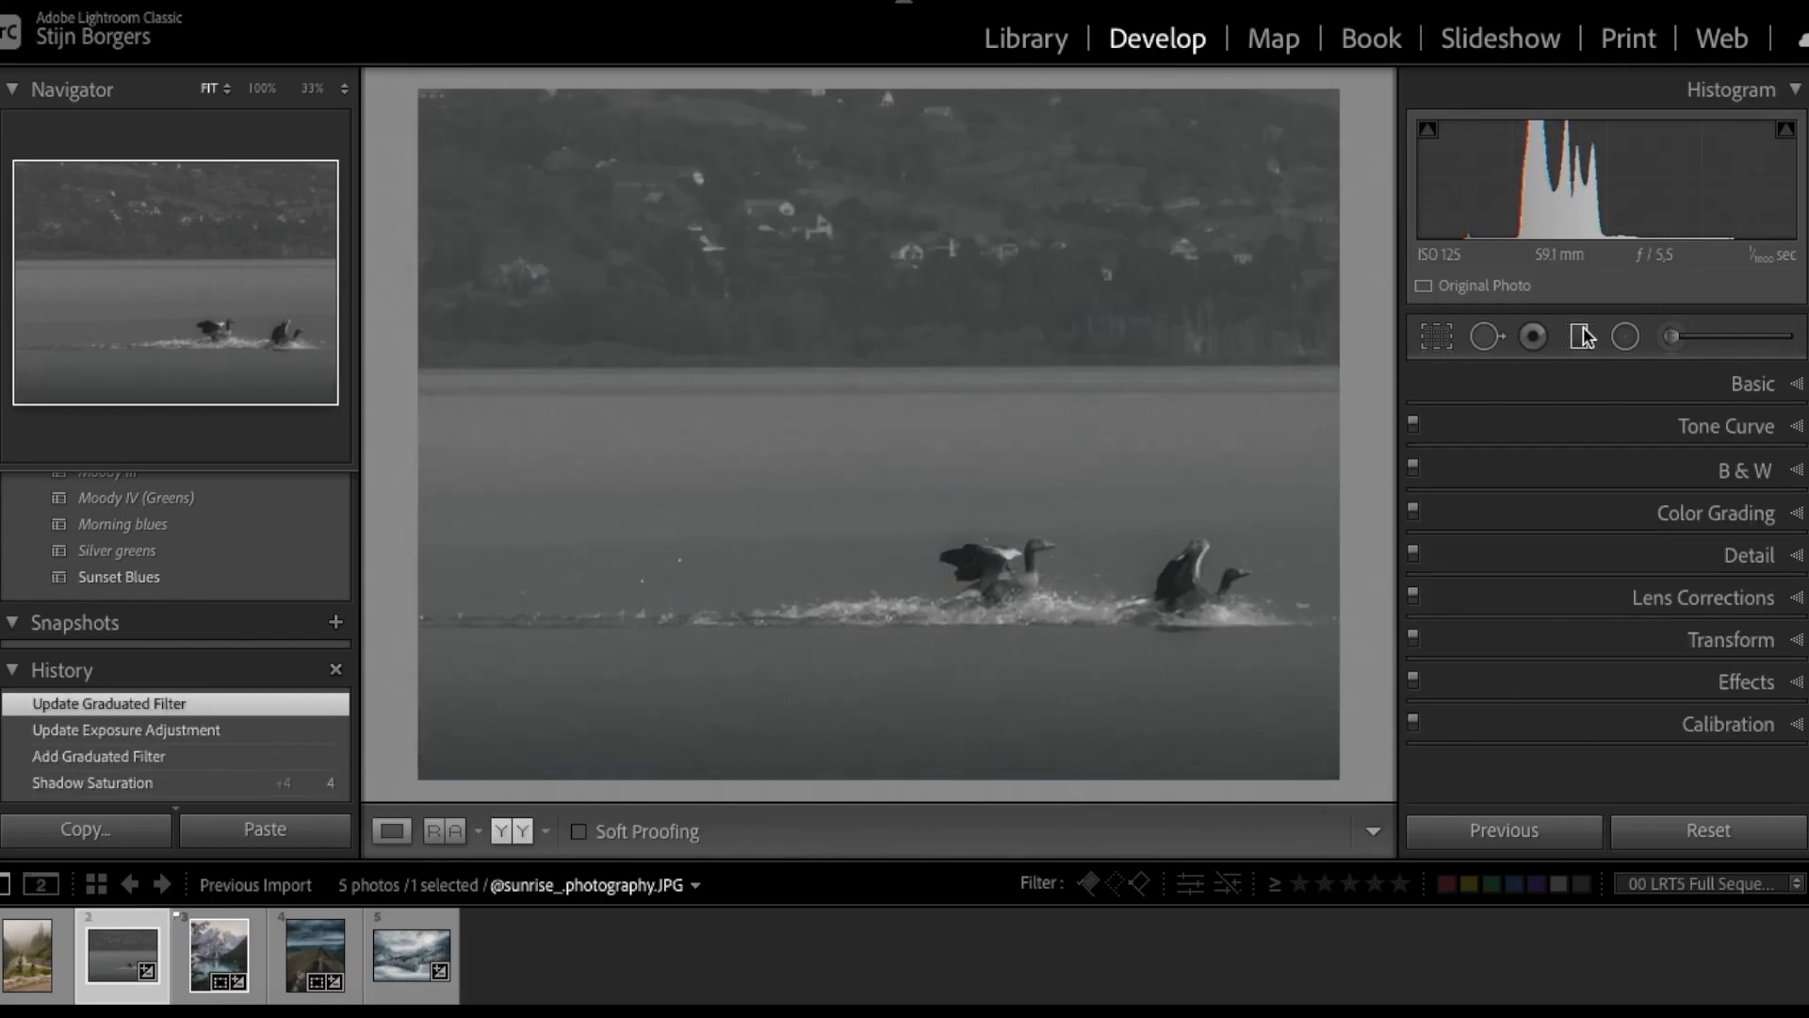
- Darken the sky with a graduated filter moved higher, at Exposure -0.70
click(1584, 337)
drag(998, 151, 998, 447)
drag(1614, 514, 1606, 514)
click(998, 305)
drag(997, 305, 989, 204)
drag(1617, 515, 1605, 519)
- Brighten the area around the geese with a radial filter at Exposure +0.29
key(shift+m)
mouse_move(1083, 573)
mouse_down()
mouse_move(1385, 660)
mouse_move(1111, 578)
mouse_up()
drag(1110, 472, 1110, 408)
scroll(1619, 675, down, 5)
scroll(1619, 674, up, 5)
drag(1617, 405, 1622, 407)
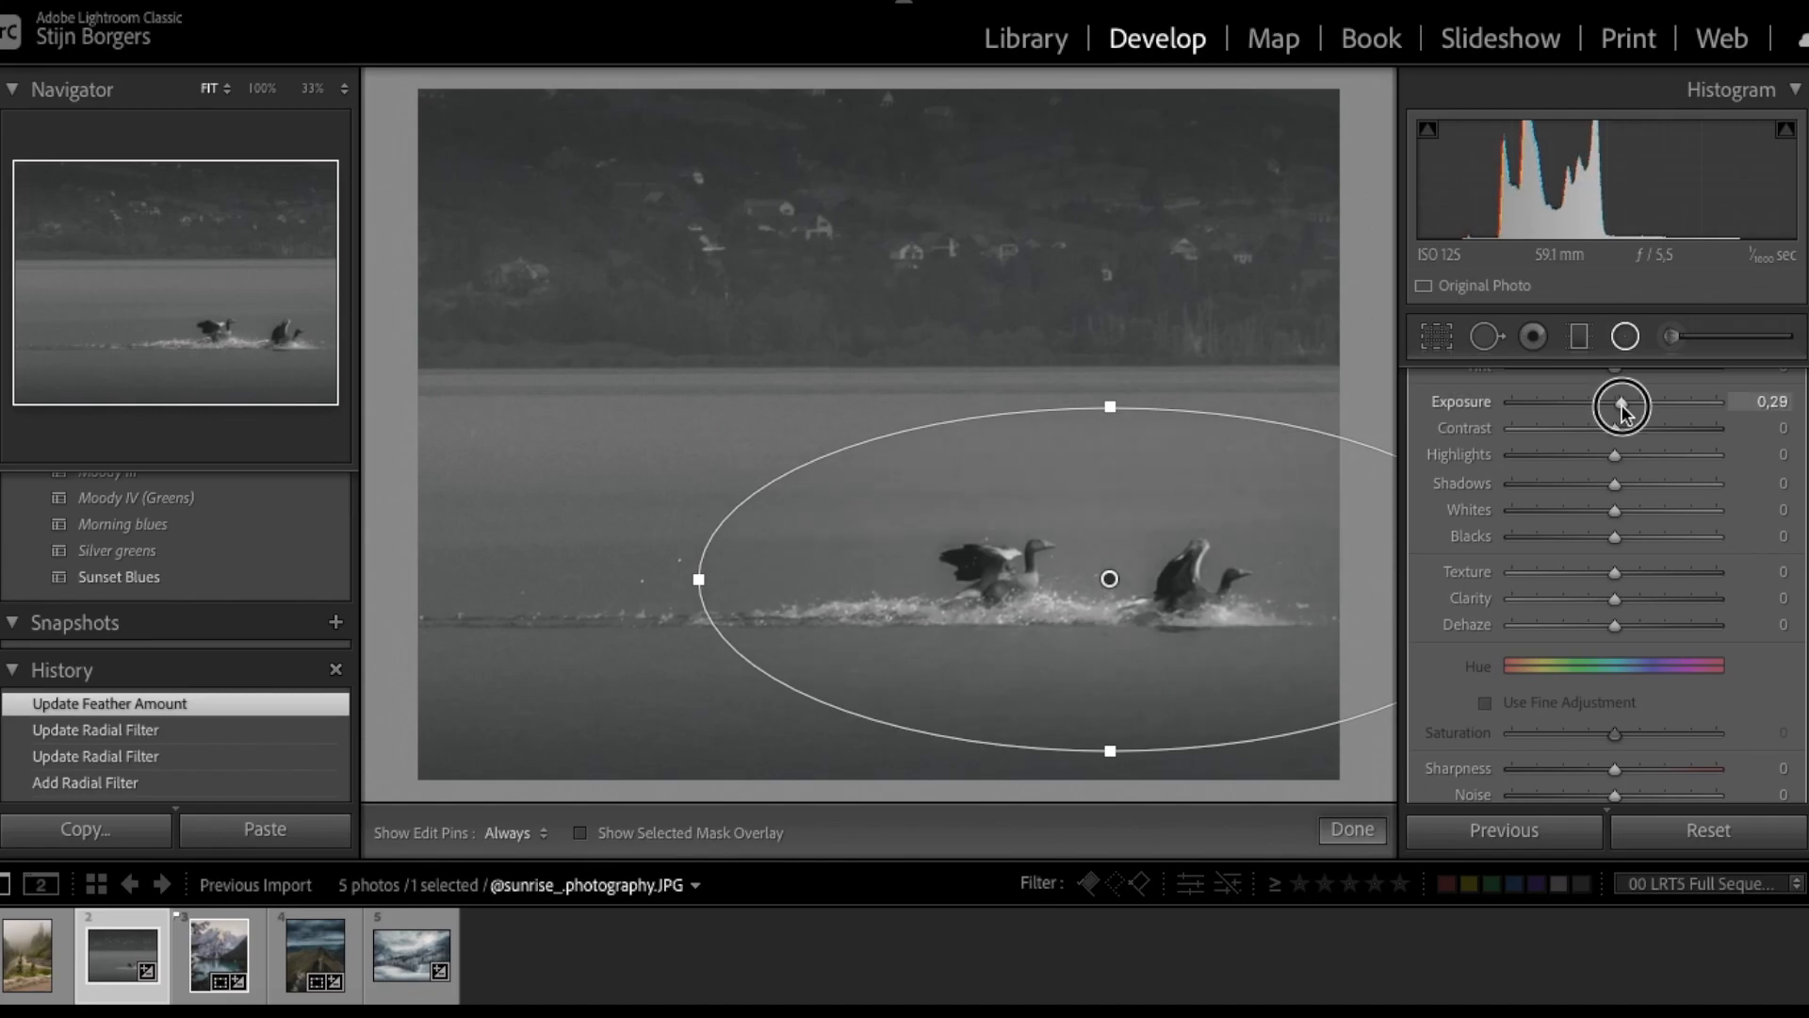
- Crop the photo to 16:9, framing it so the geese sit higher
click(1623, 337)
click(1437, 336)
click(1725, 427)
click(1696, 517)
key(ctrl+z)
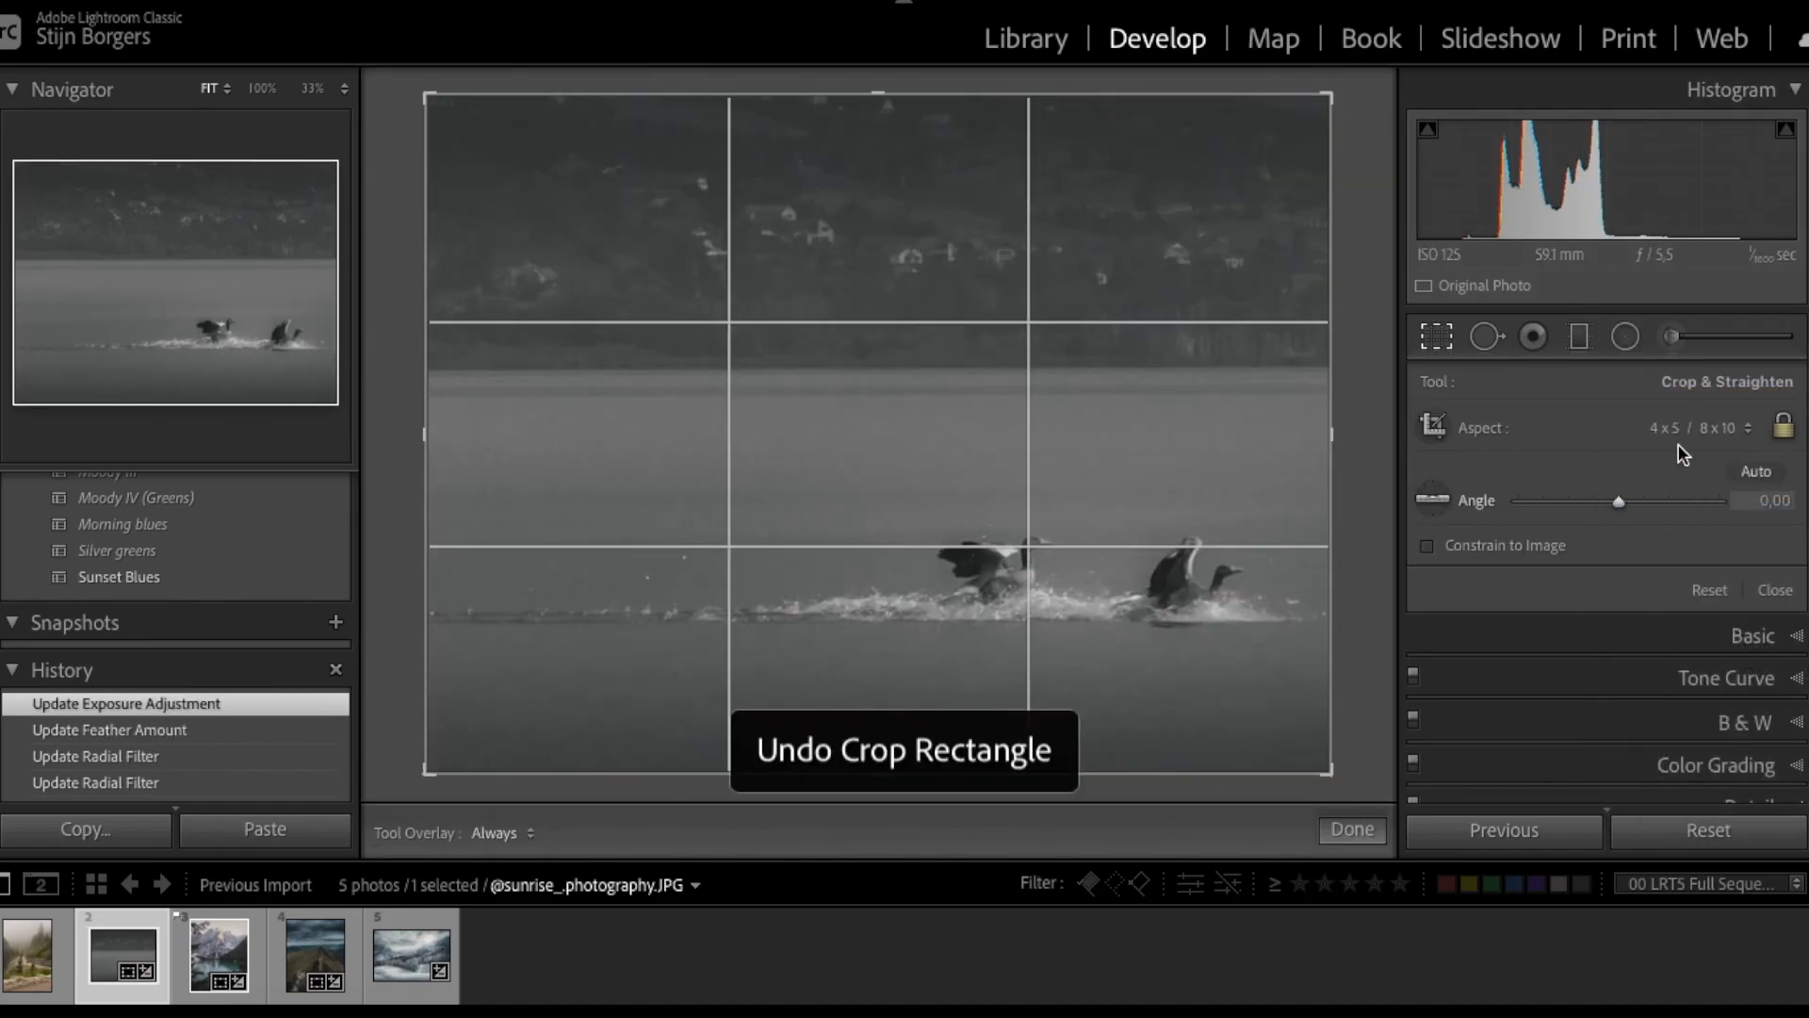
drag(887, 263, 887, 179)
key(Return)
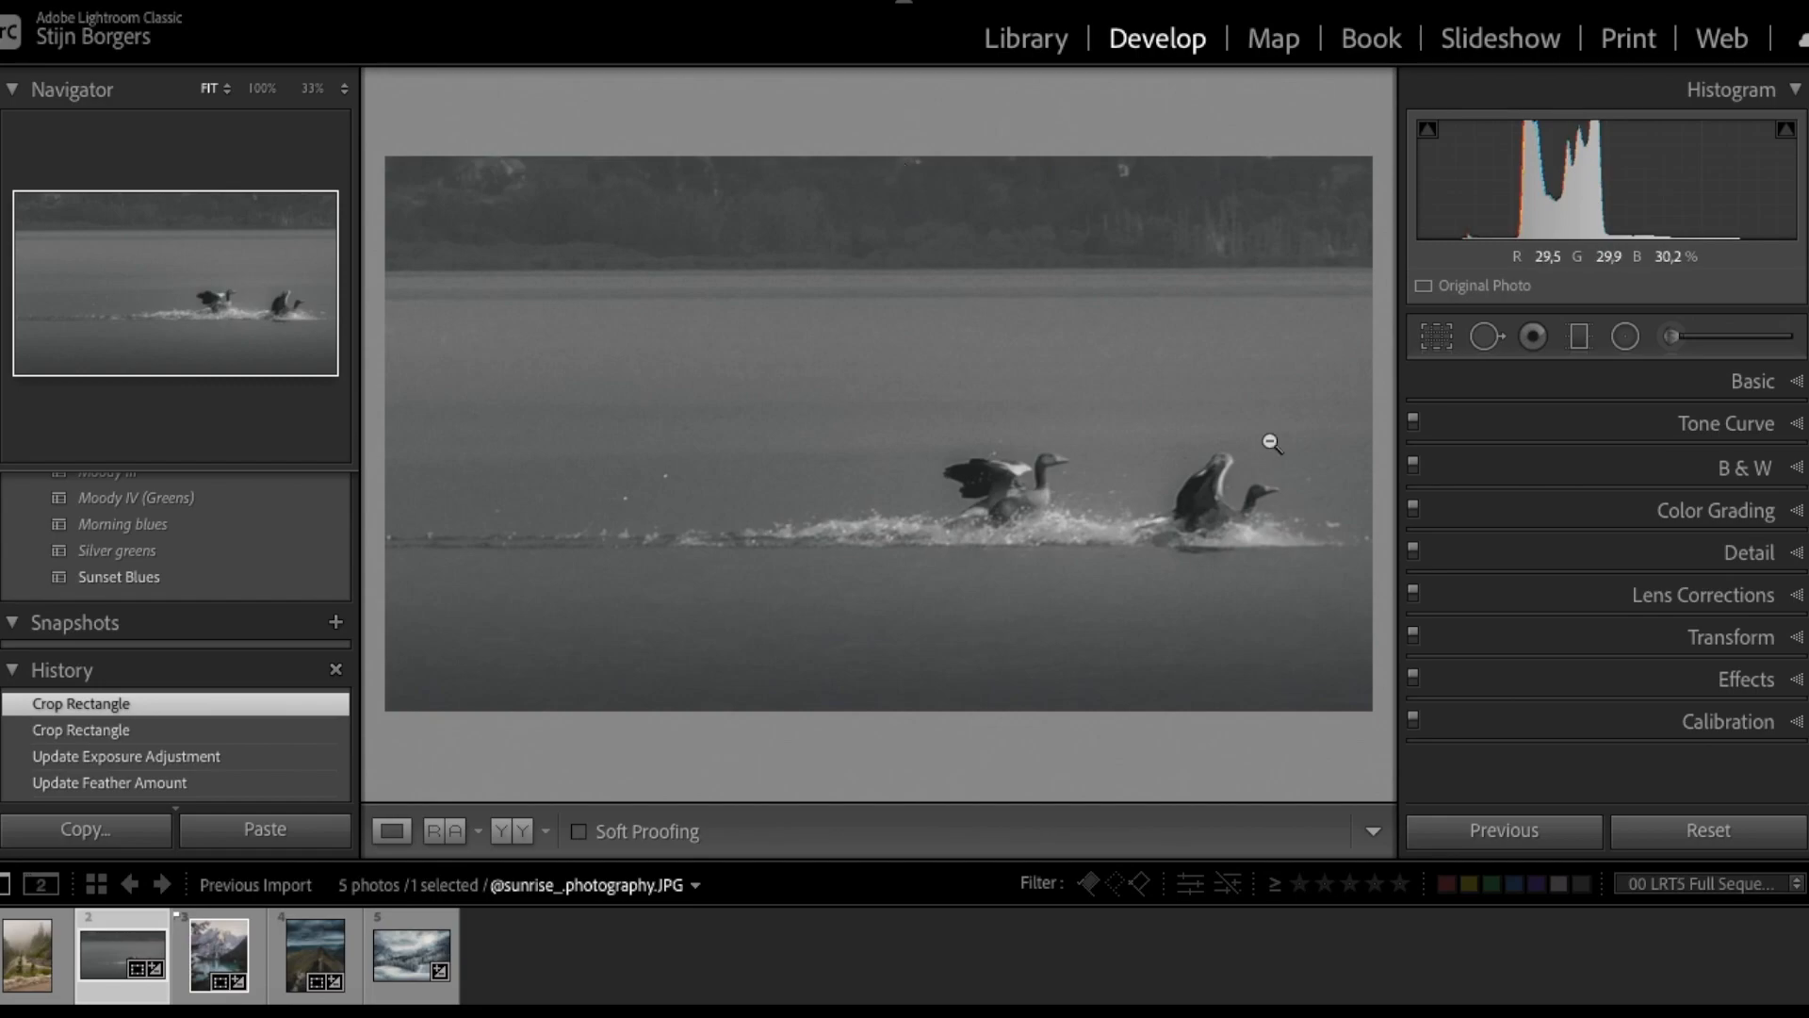
- Add a lower graduated filter darkened to Exposure -0.91
click(1579, 336)
drag(1005, 88, 1006, 420)
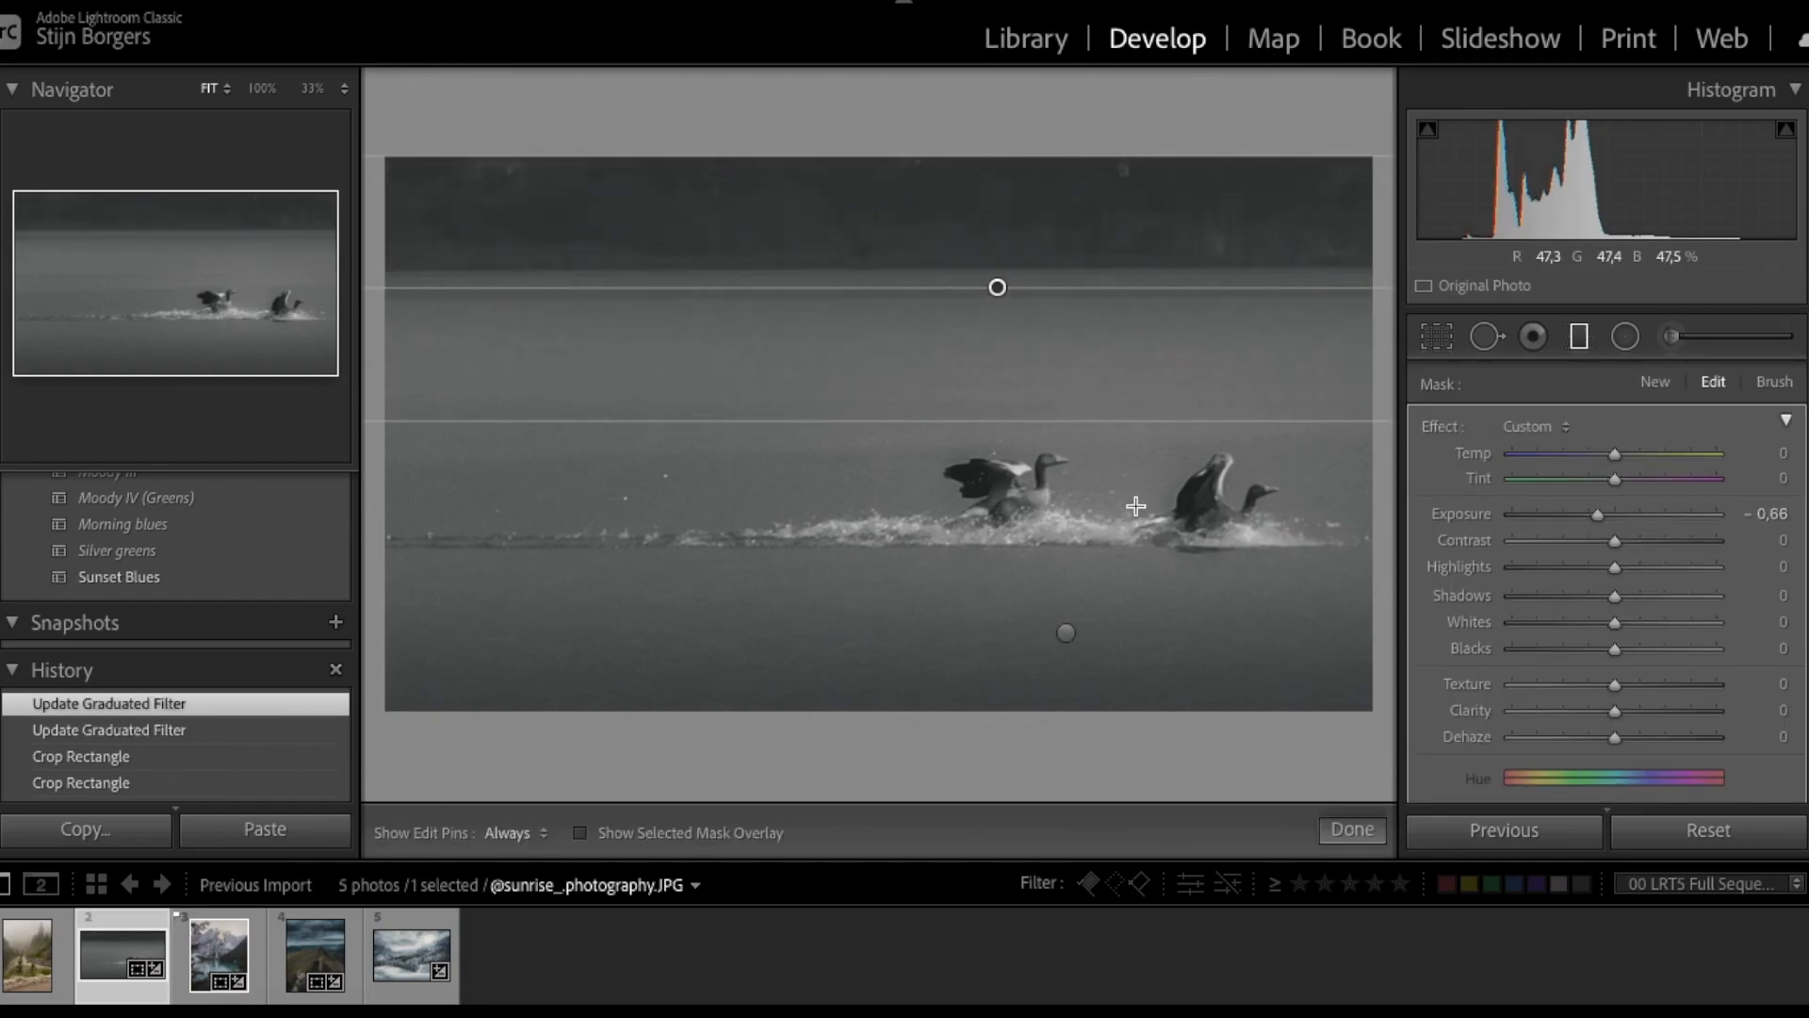
click(1066, 633)
drag(1598, 515, 1589, 517)
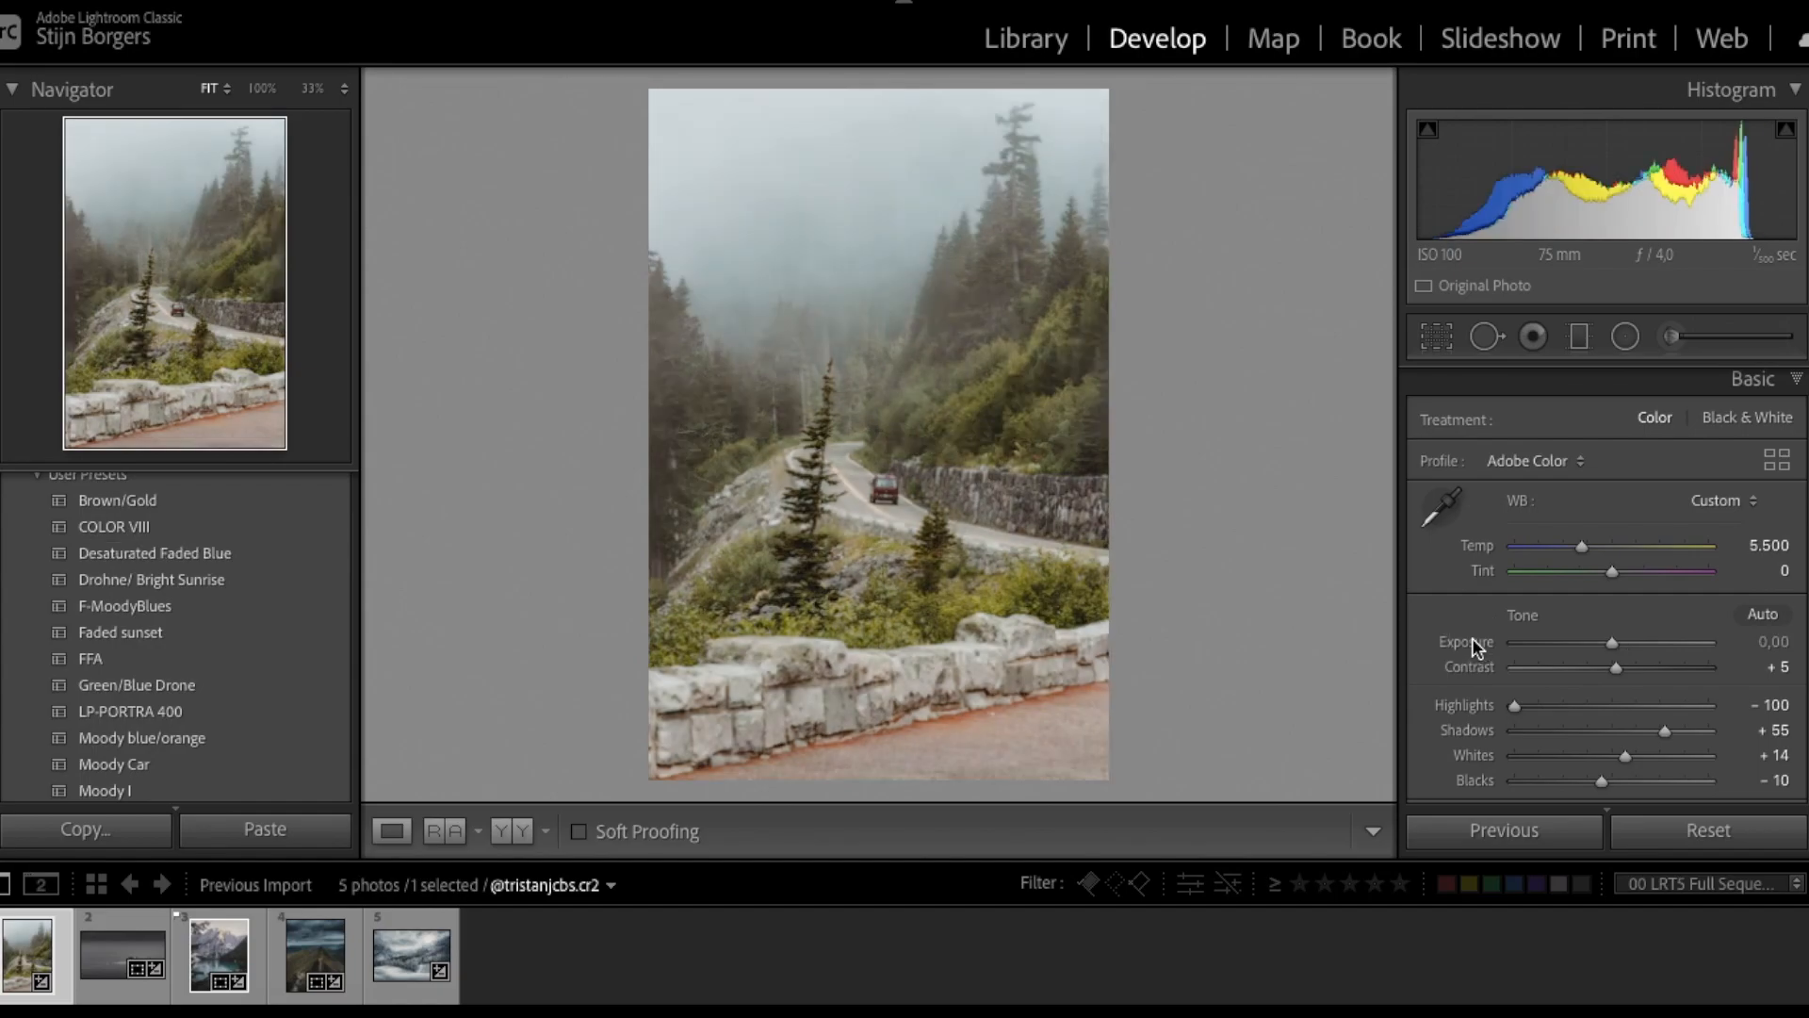
- Drop the road photo's Whites to -100, compare Before/After, then open HSL/Color
click(1581, 759)
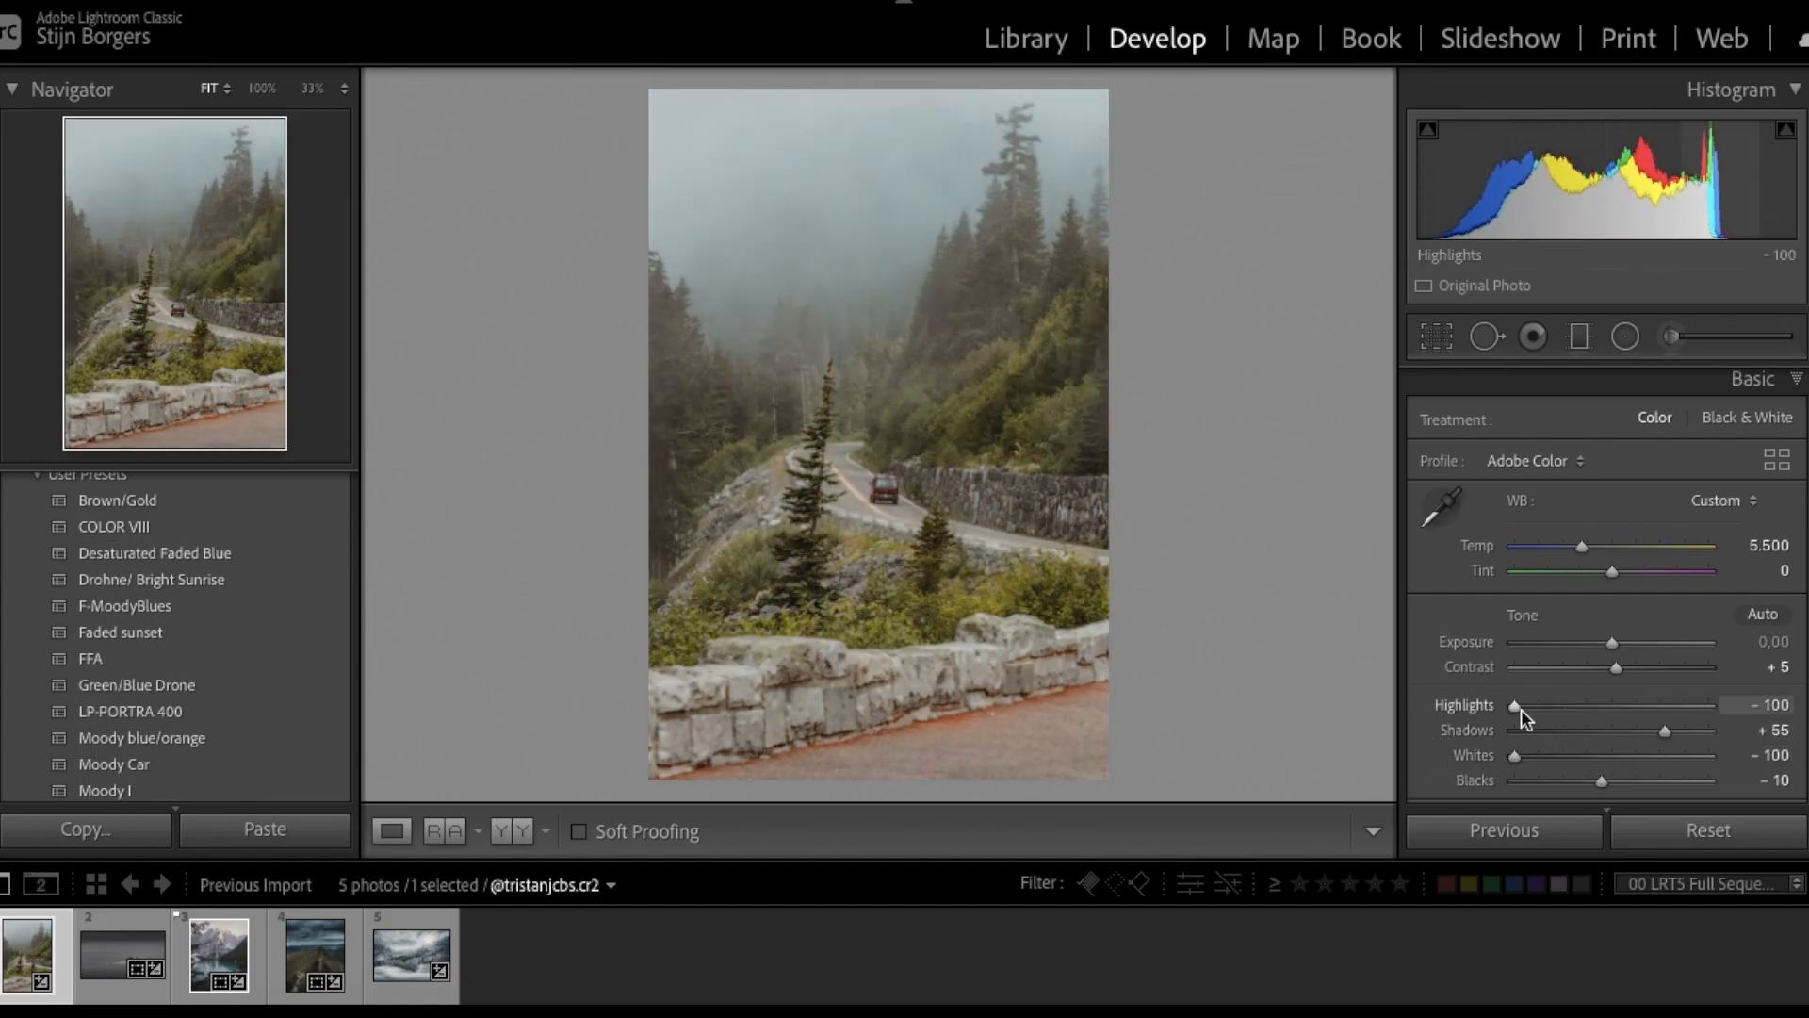
scroll(1664, 666, down, 3)
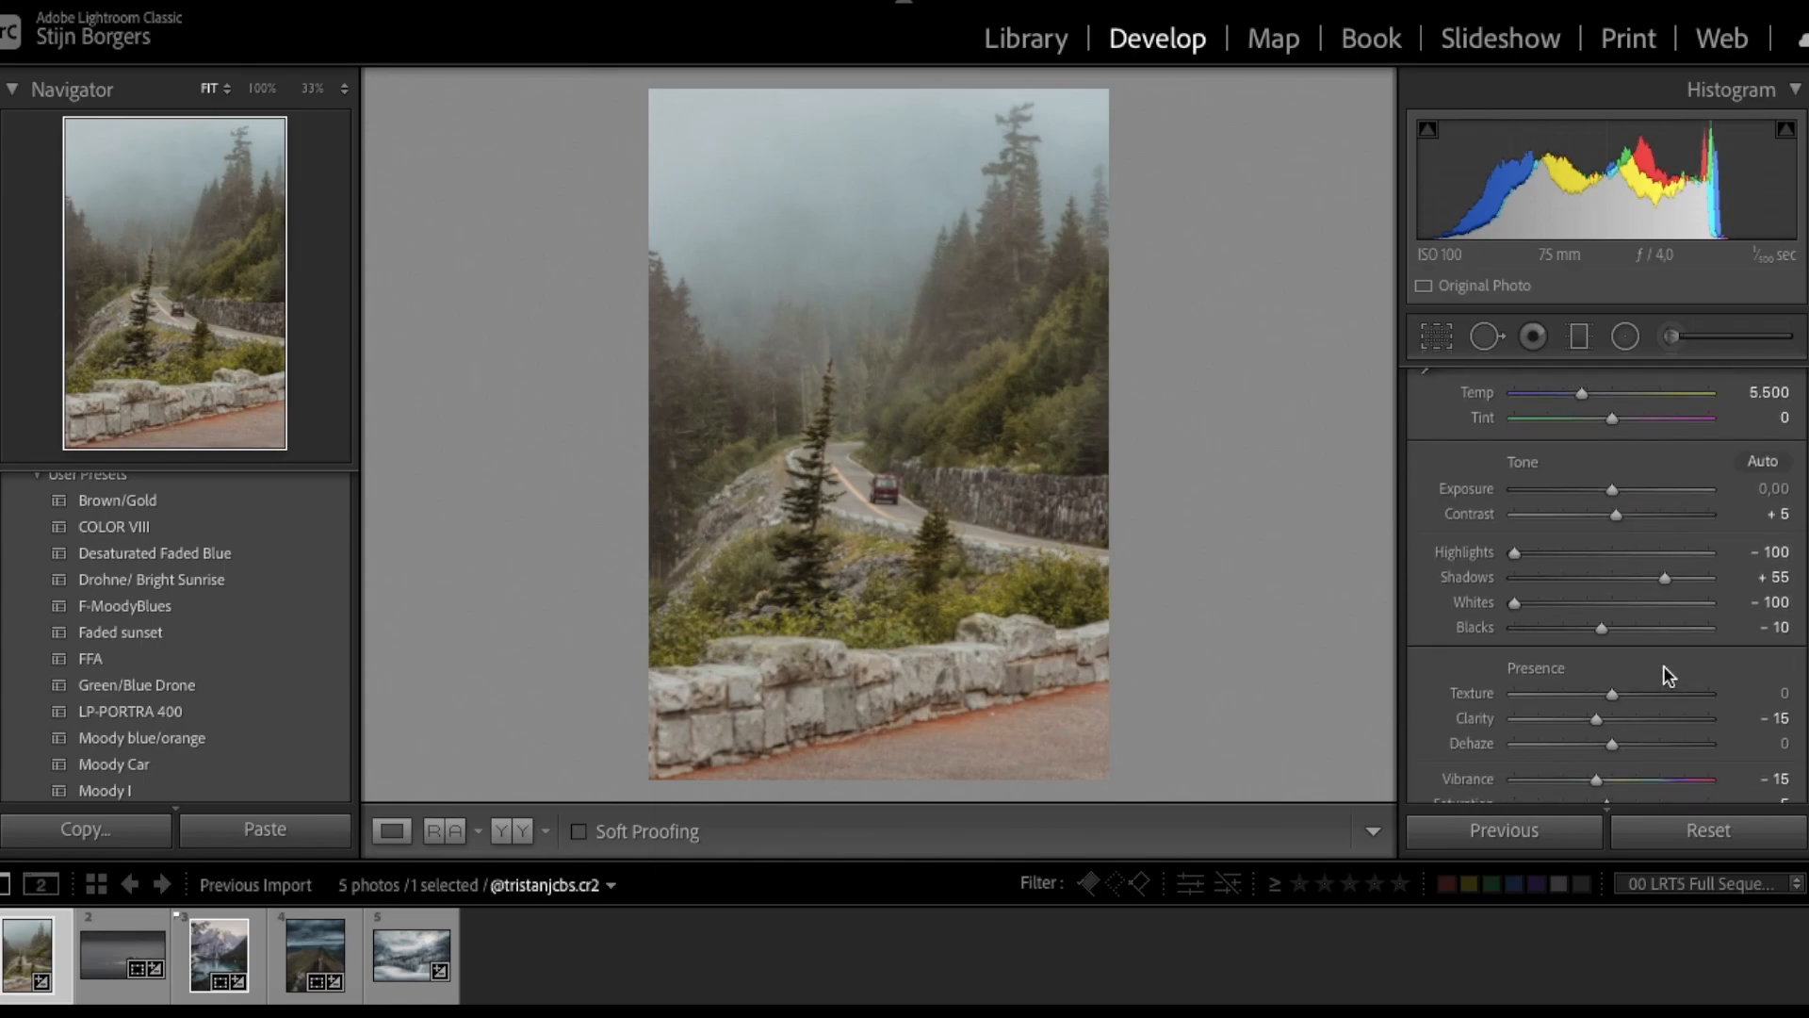
key(y)
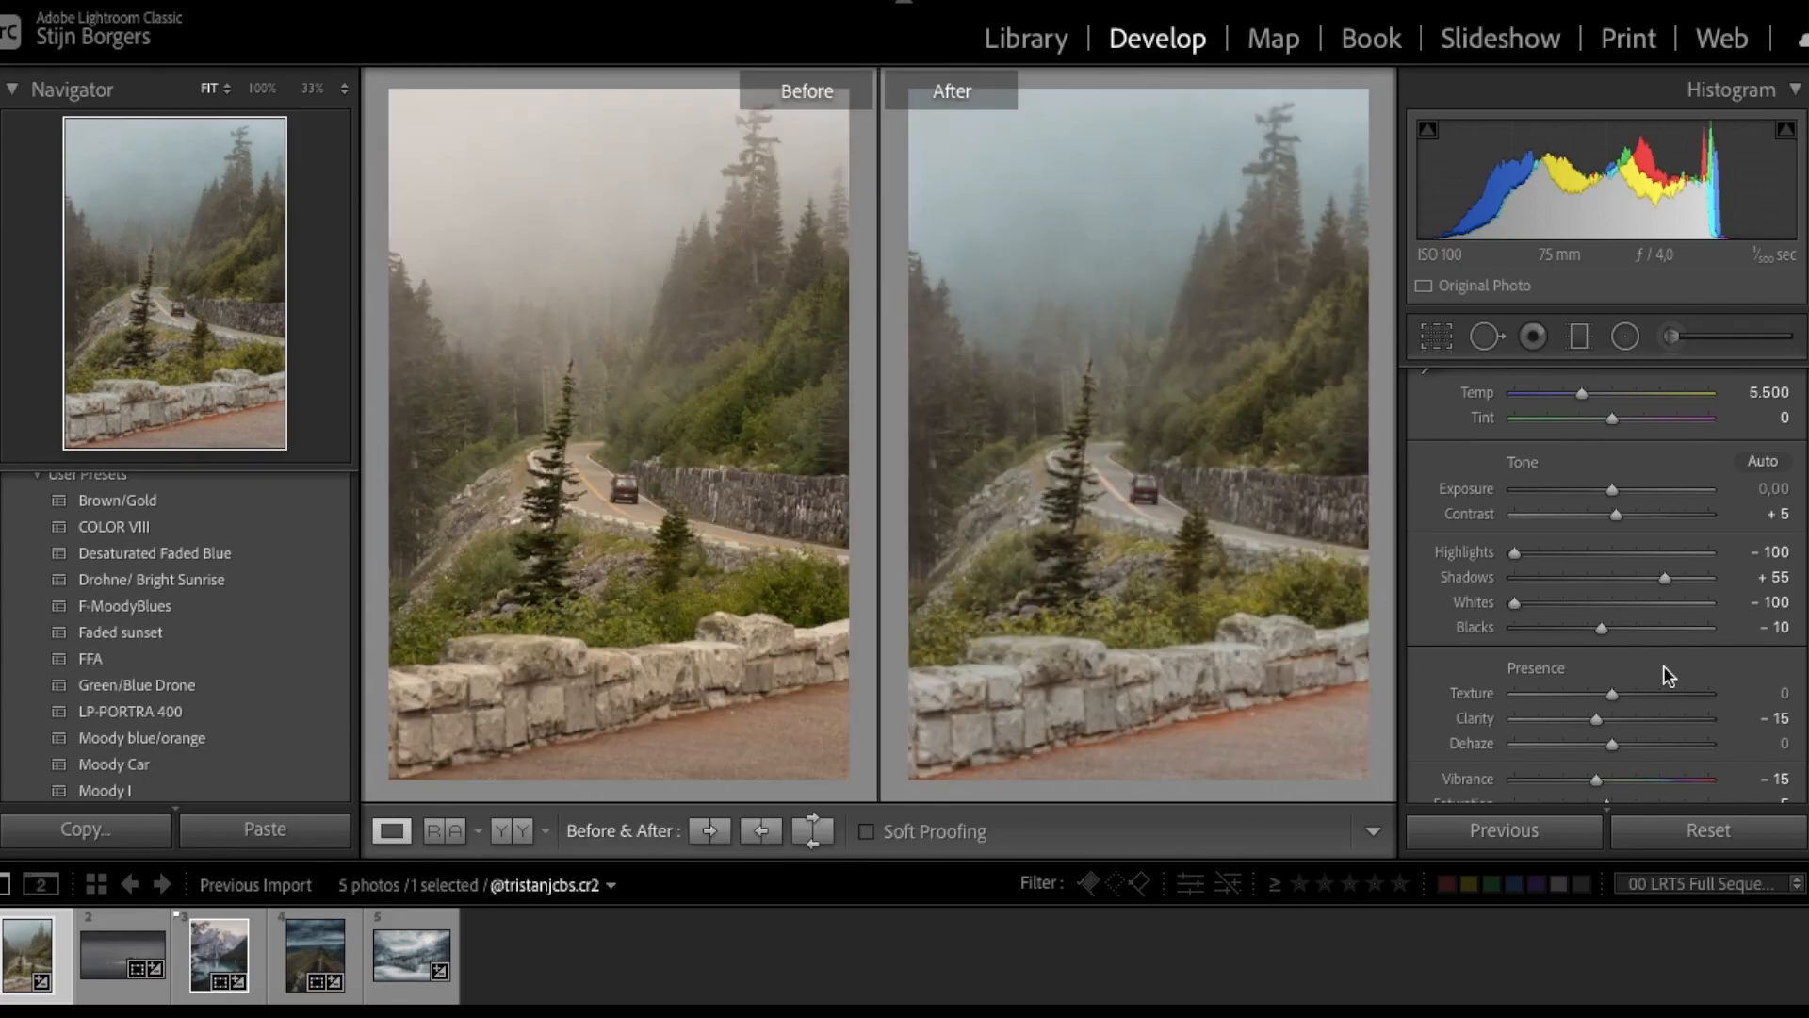
key(y)
key(ctrl+3)
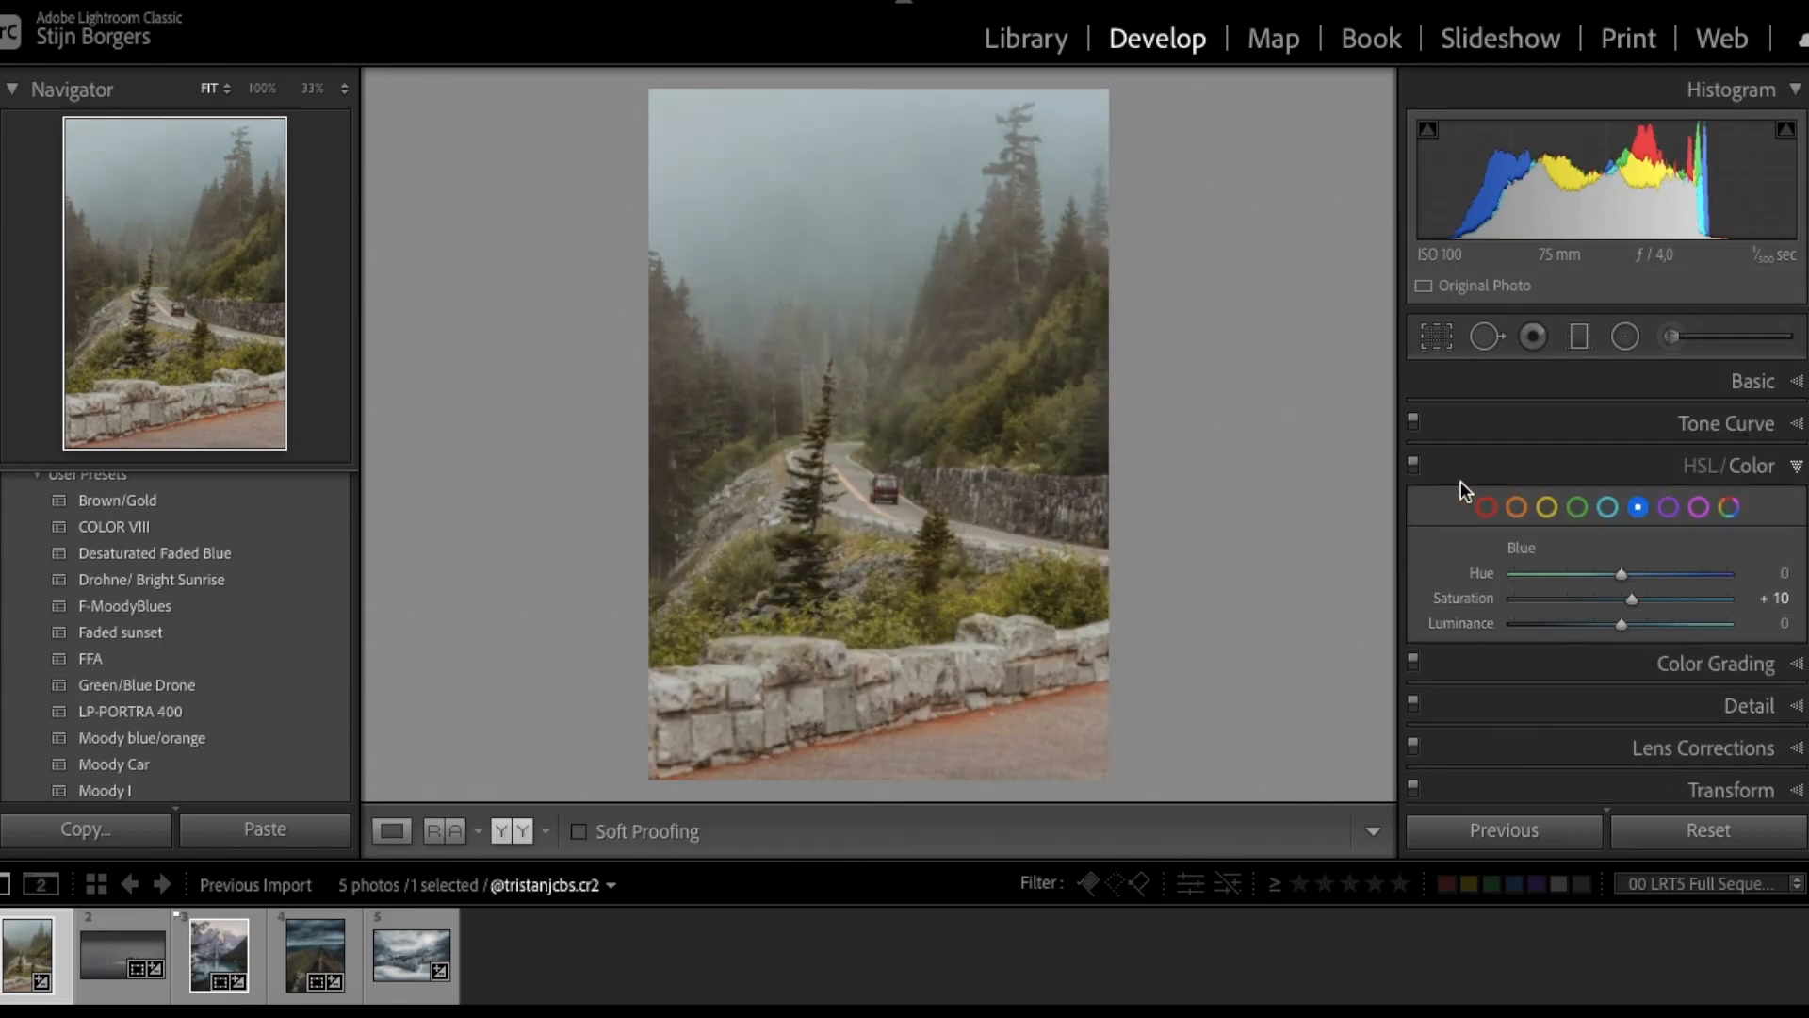
- Reset the Orange and Yellow HSL sliders and undo the Green and Aqua saturation changes
double_click(1462, 625)
click(1546, 507)
double_click(1478, 623)
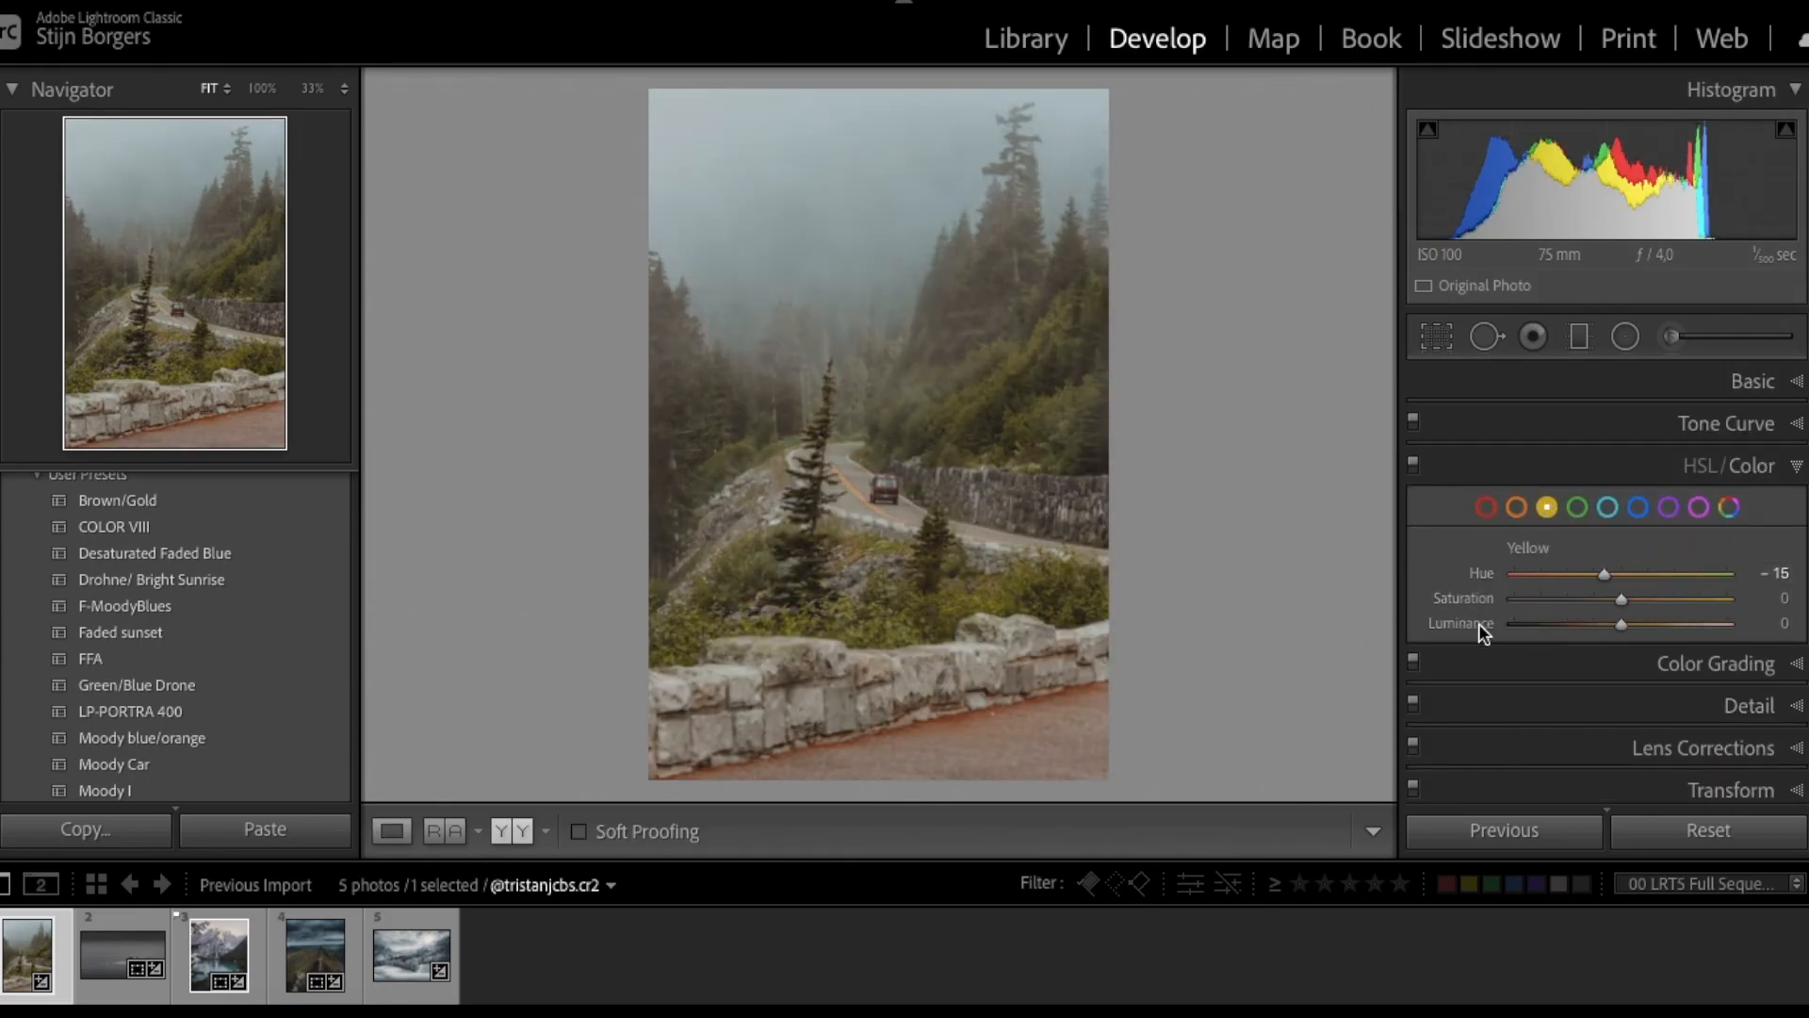
key(ctrl+z)
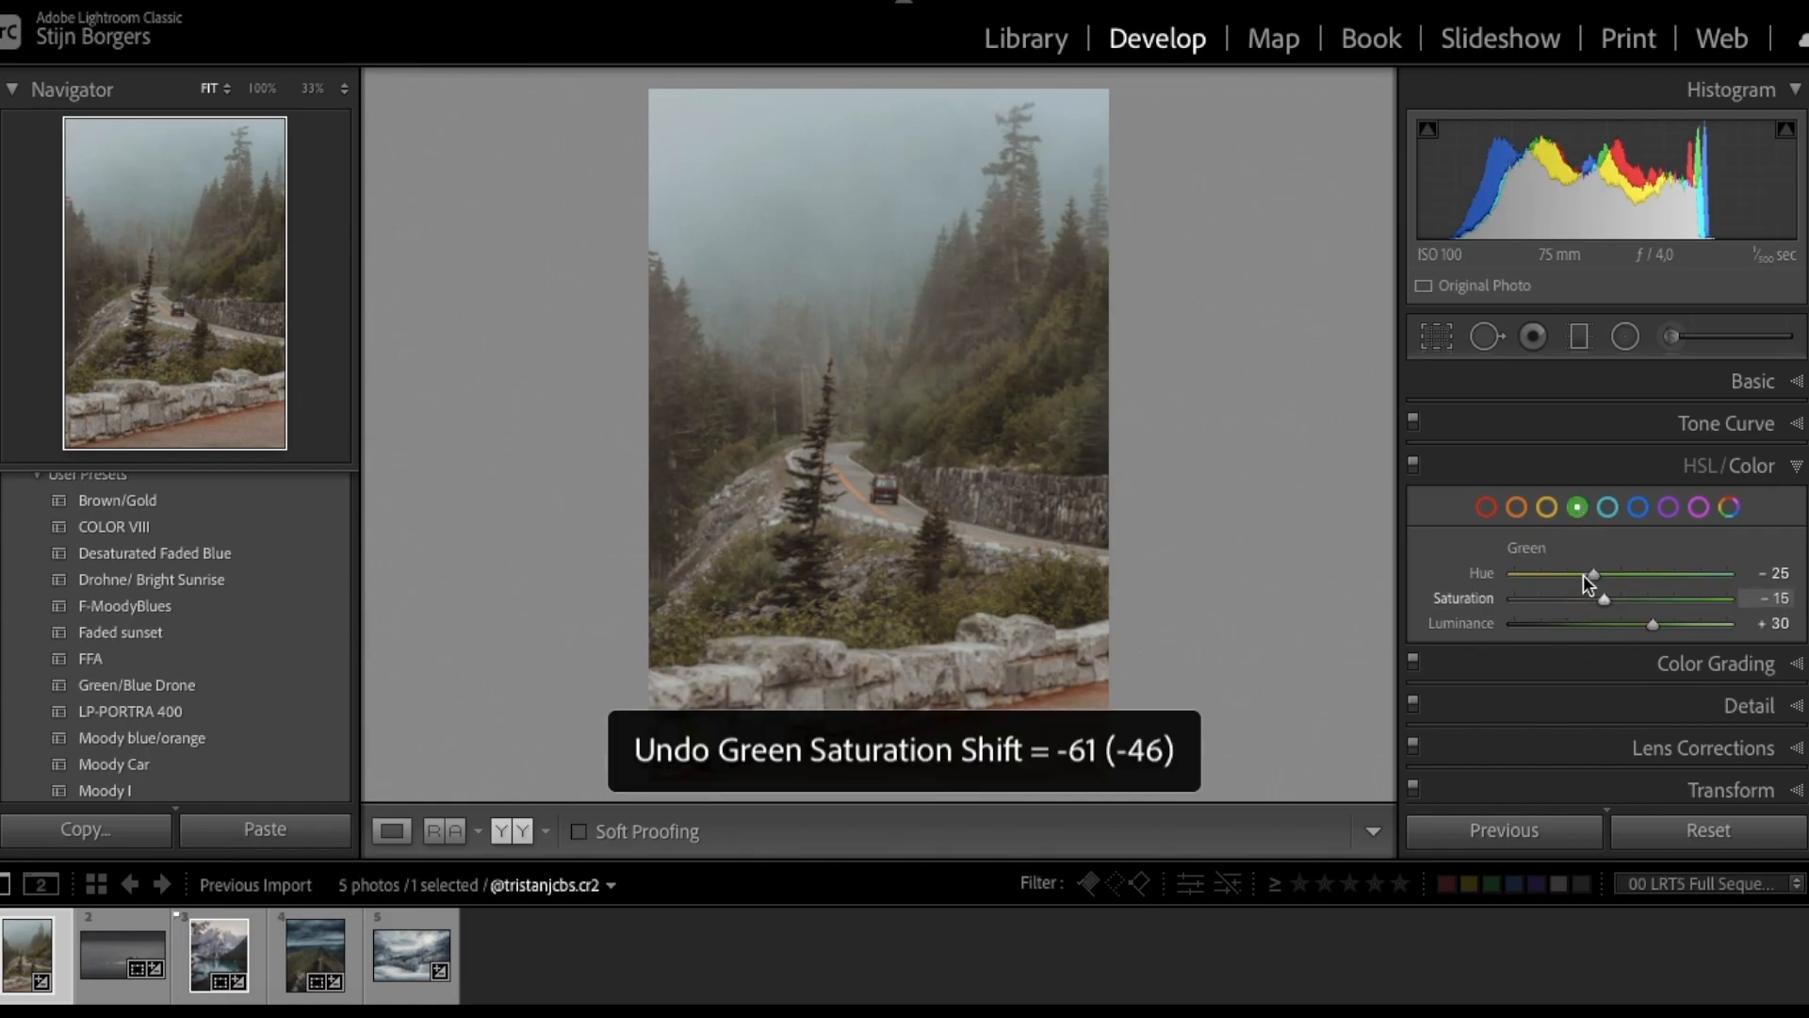
key(ctrl+z)
click(1637, 507)
- Tint the shadows blue in Color Grading at Hue 216, Saturation 11
scroll(1668, 624, down, 2)
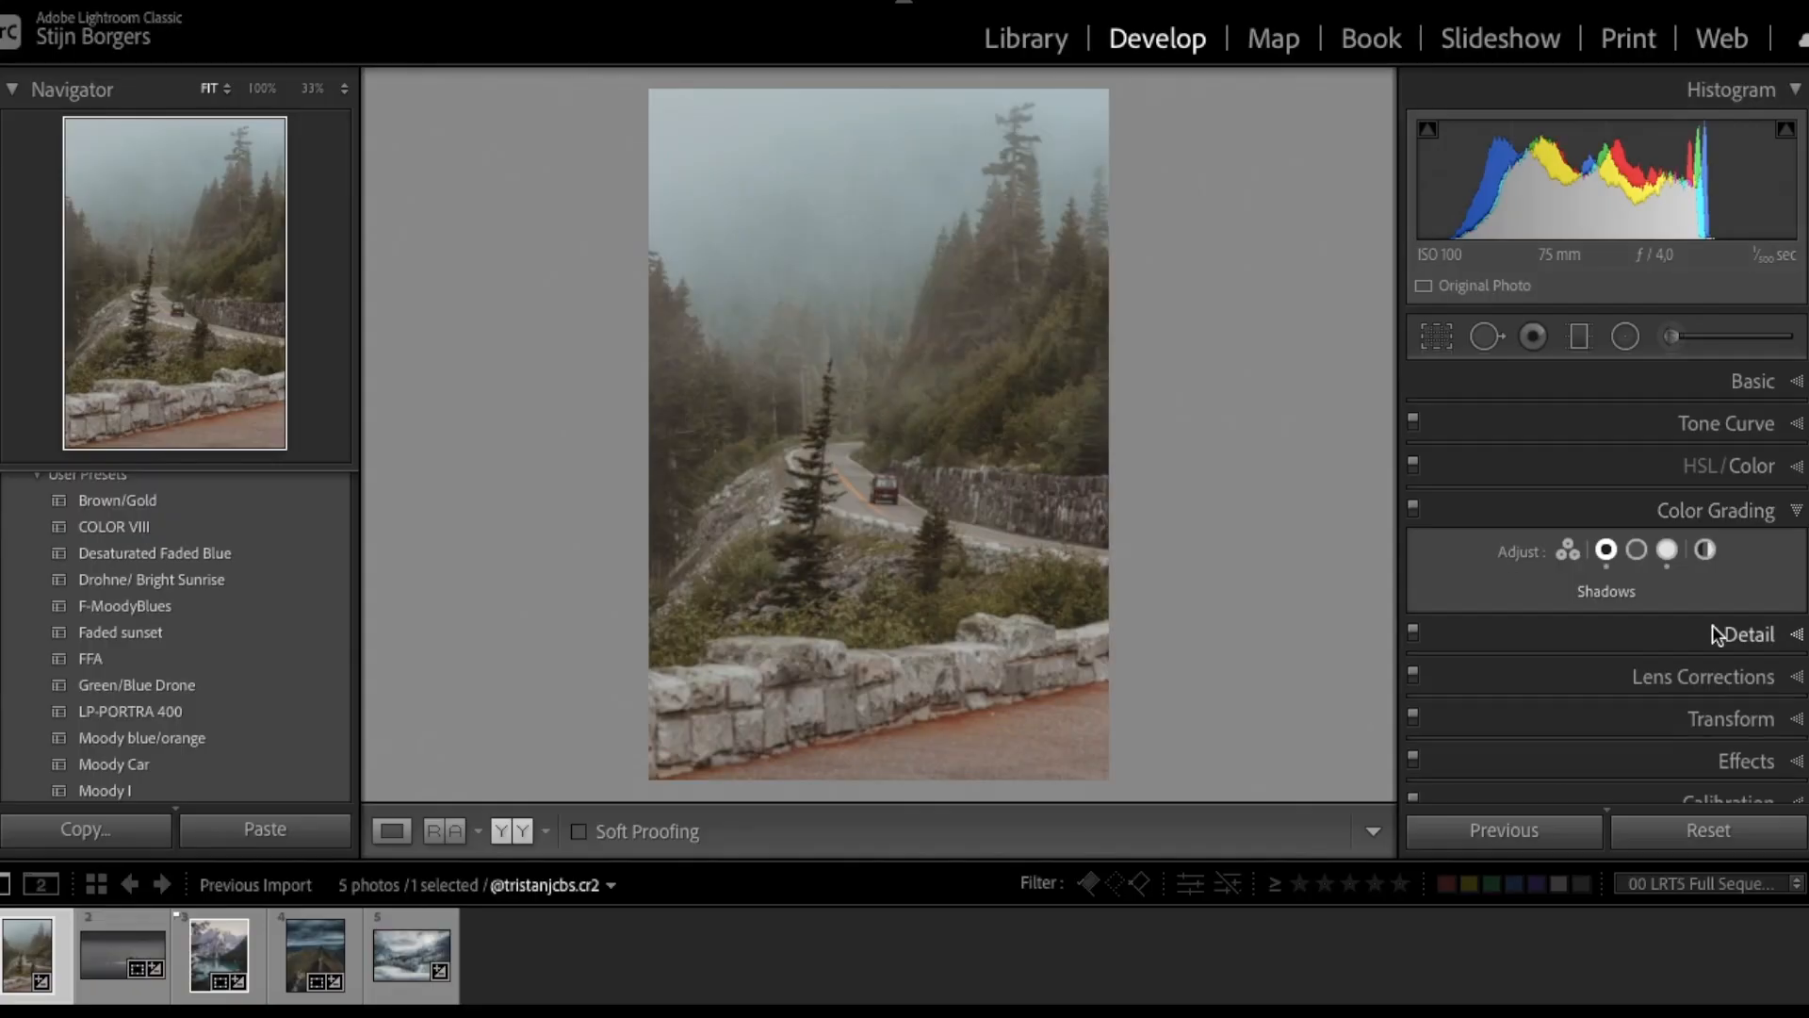
scroll(1634, 702, down, 3)
scroll(1630, 702, down, 1)
click(1630, 680)
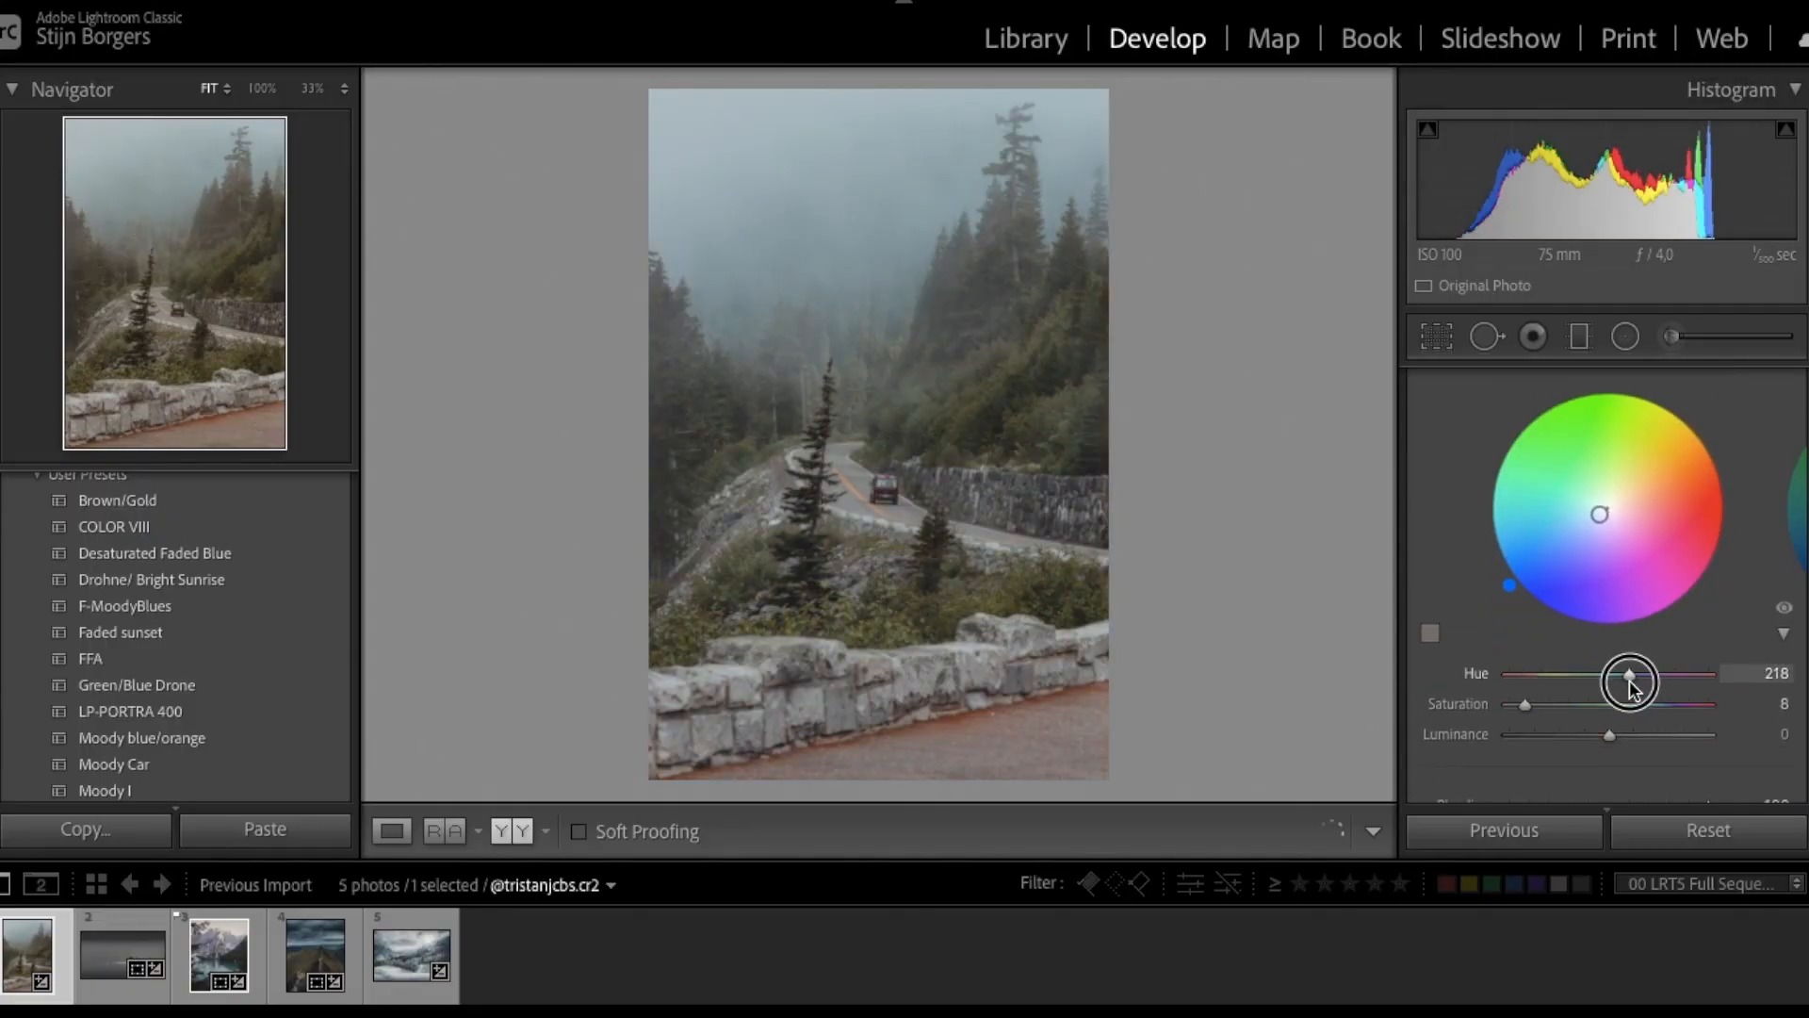
scroll(1536, 705, down, 1)
drag(1533, 656, 1536, 656)
scroll(1540, 664, up, 2)
click(1613, 496)
scroll(1605, 606, down, 2)
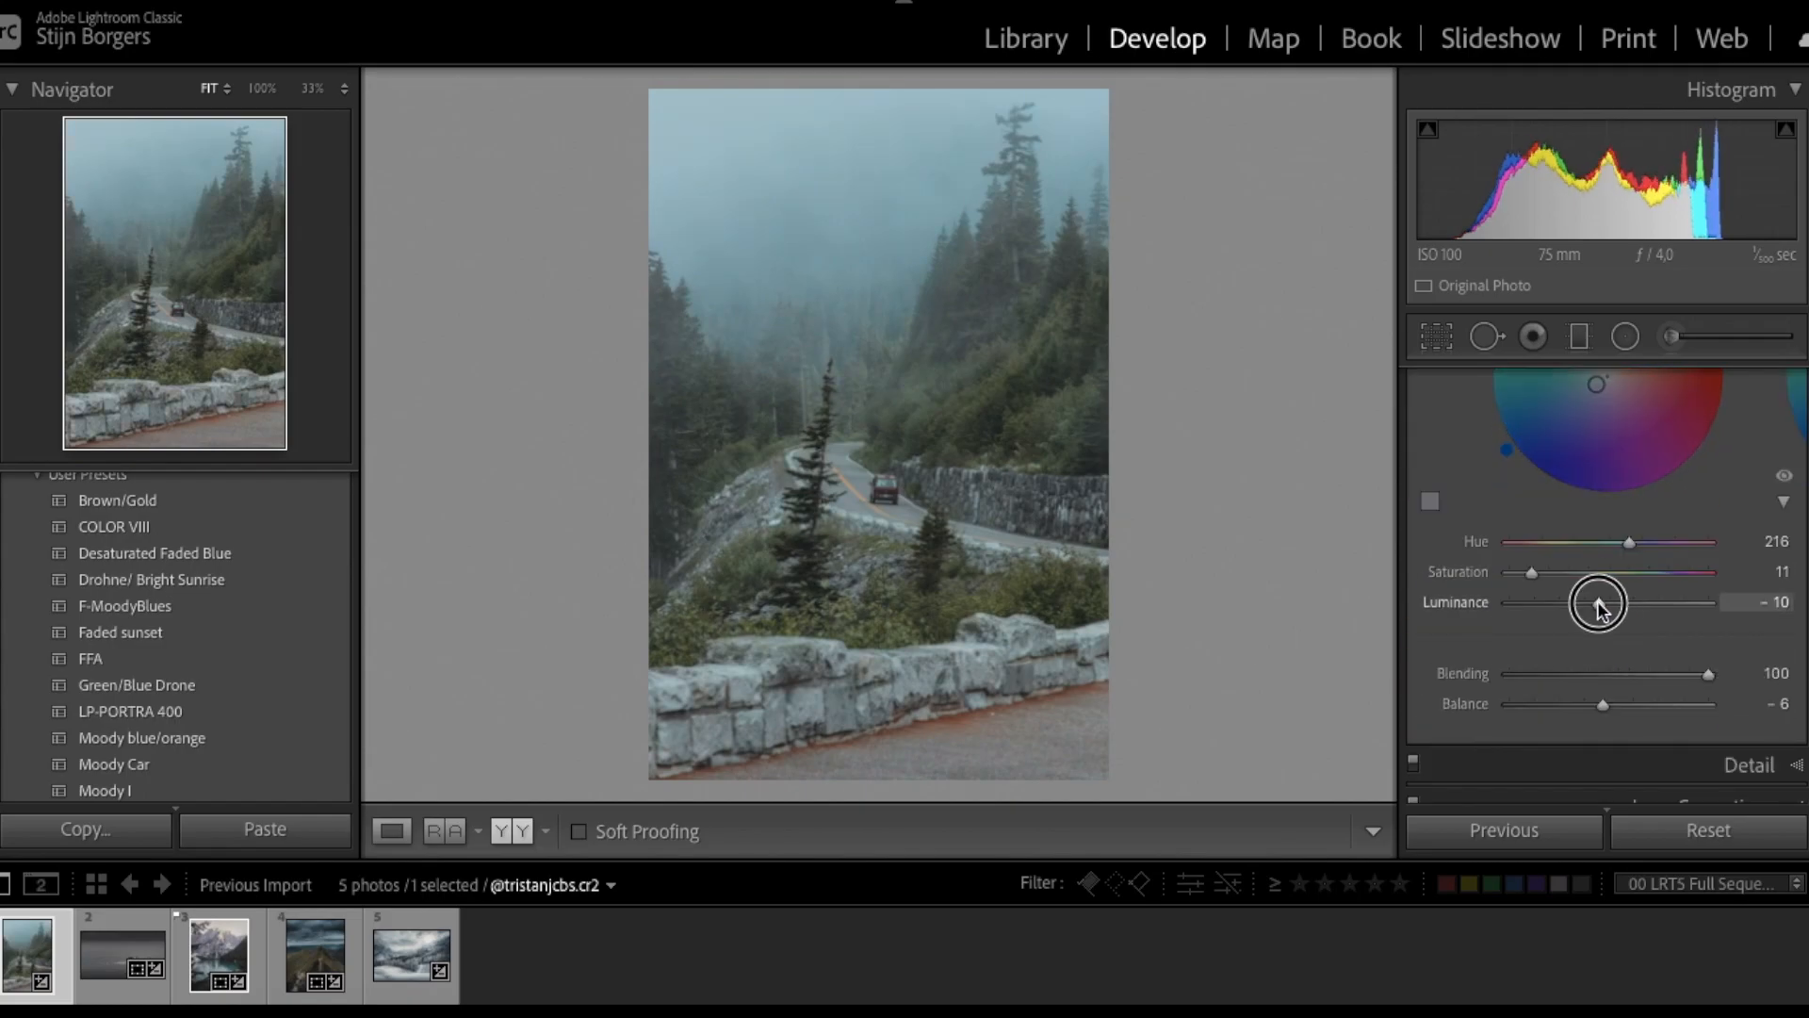
- Lower the Blue Saturation to -15 in HSL/Color
key(ctrl+3)
click(1606, 599)
scroll(1639, 613, down, 1)
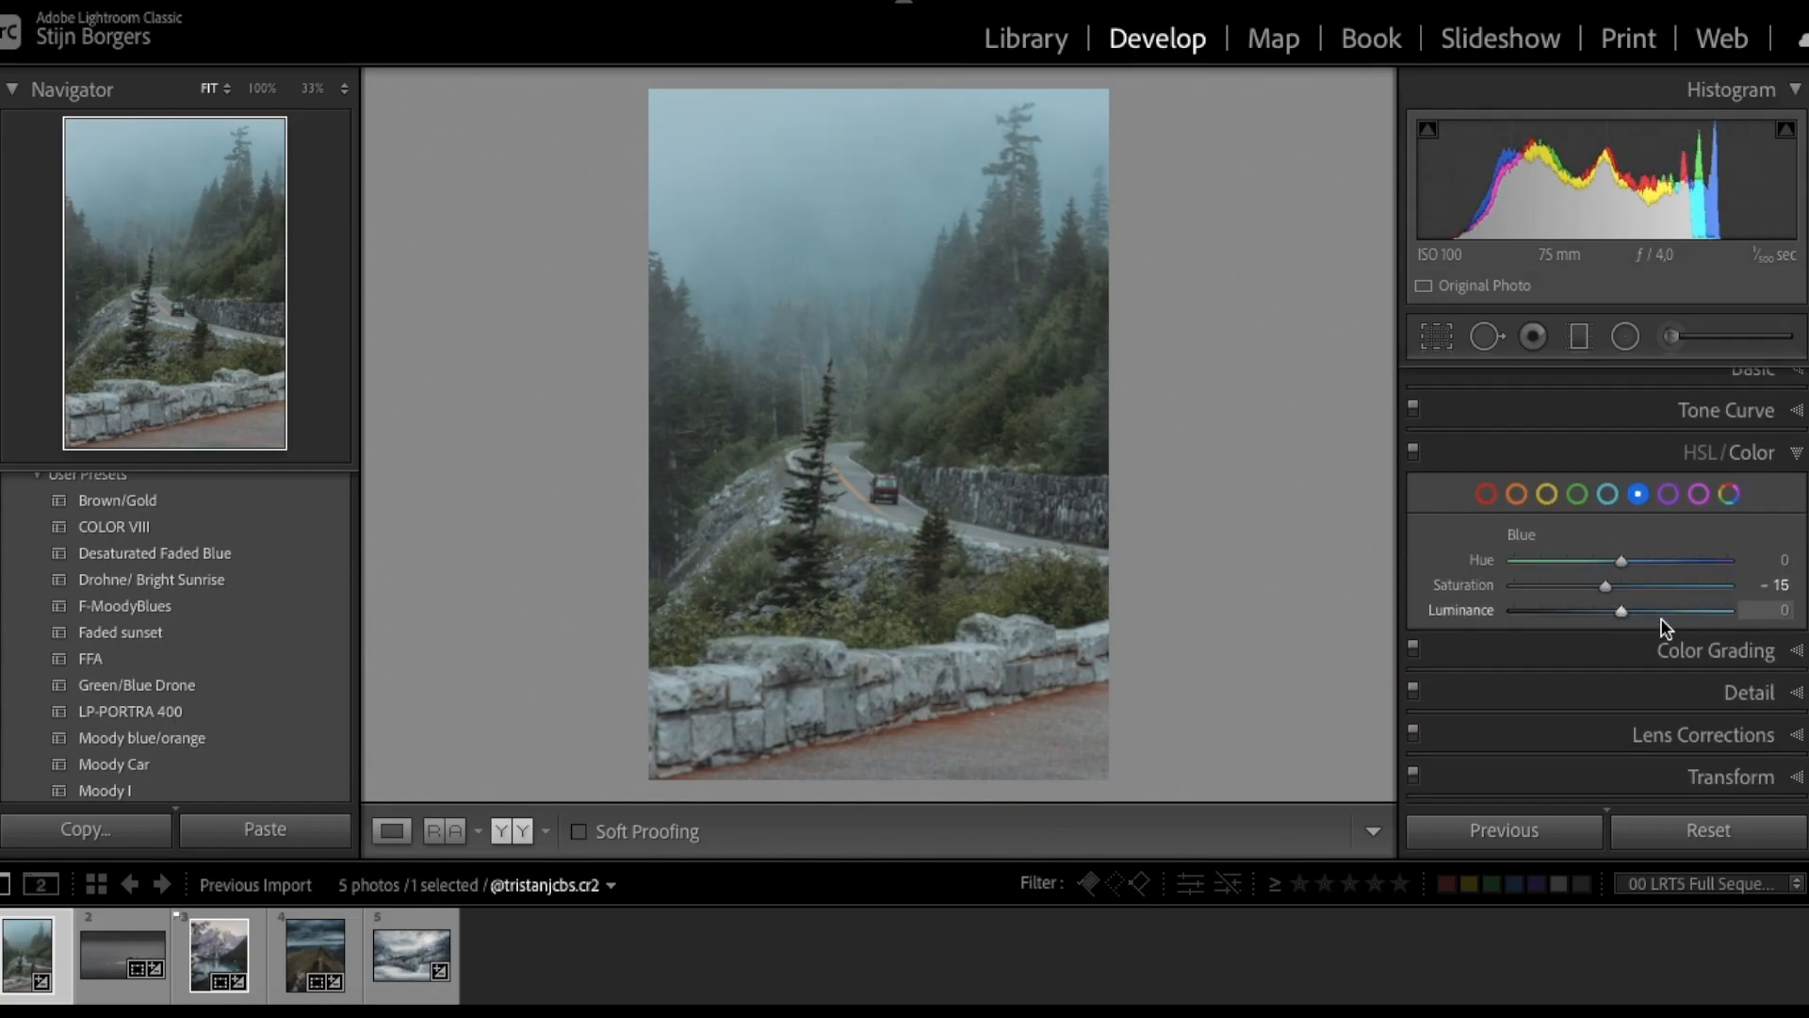
- Reposition the road photo lower inside the 4 x 5 crop frame
key(r)
drag(973, 591, 958, 638)
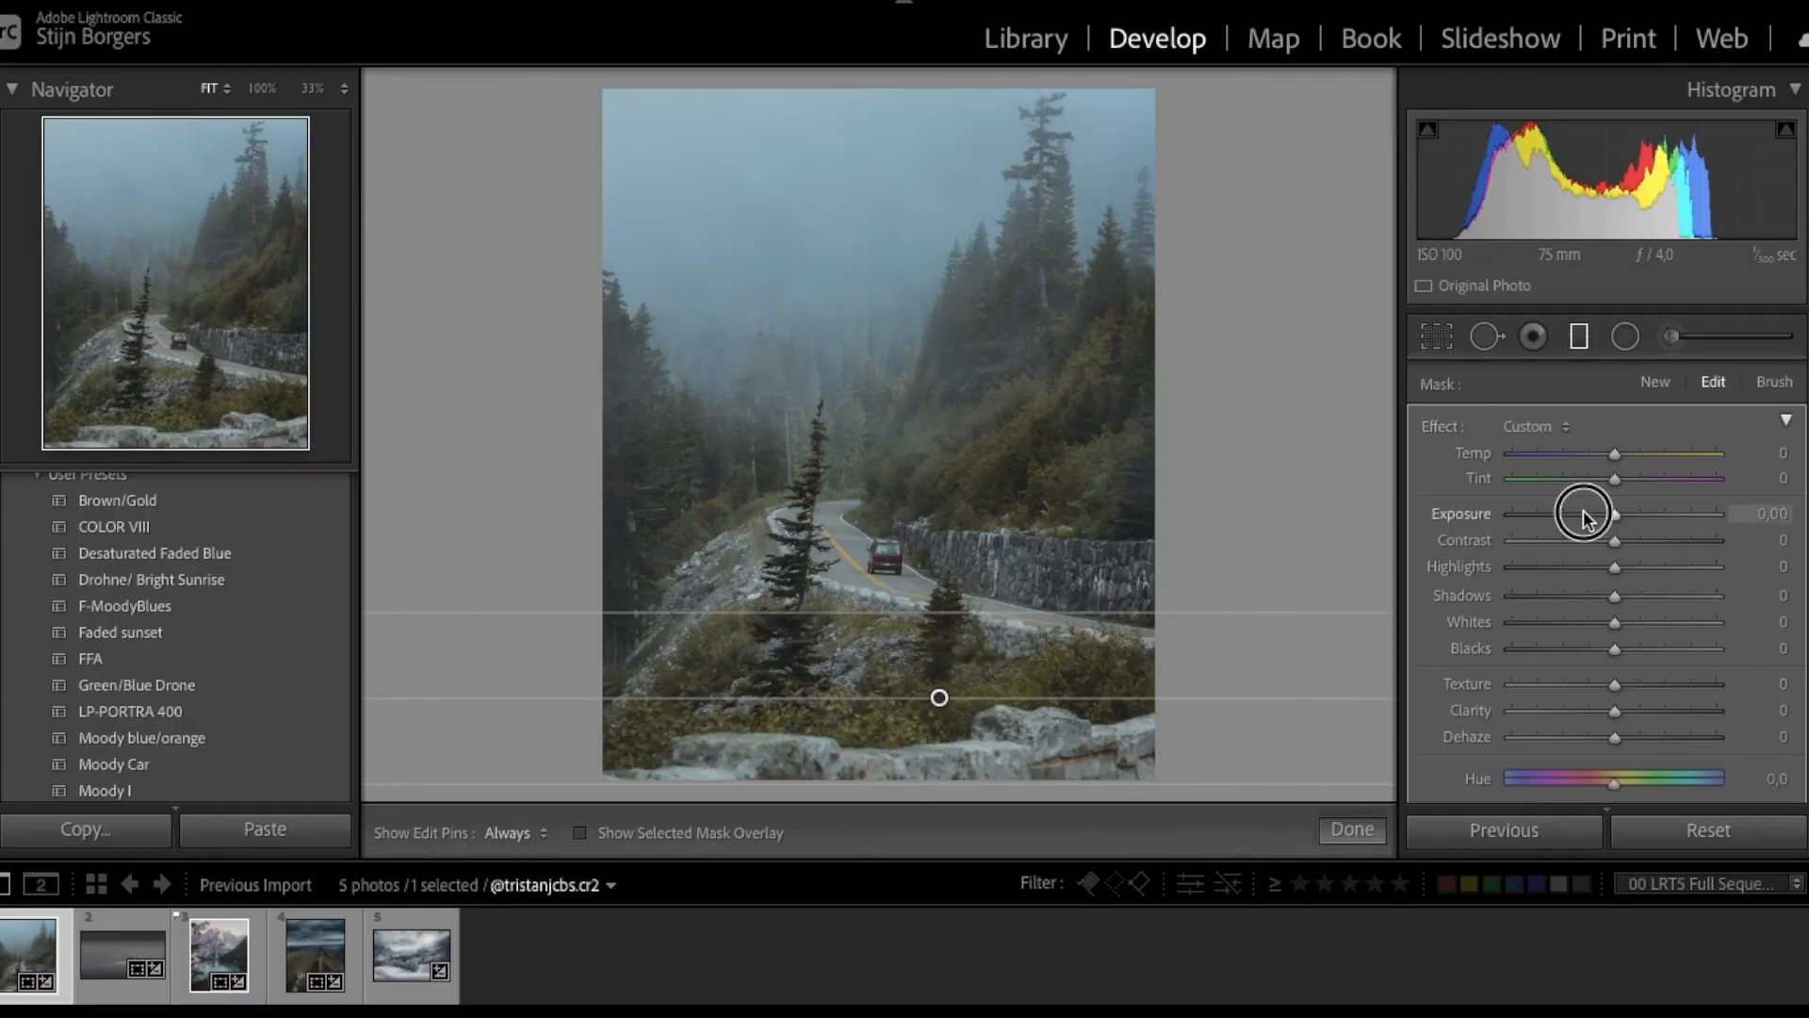
- Darken the bottom foreground with a graduated mask, reducing its contrast to 16
click(1583, 511)
click(1676, 540)
drag(1615, 567, 1442, 565)
drag(1615, 622, 1485, 631)
drag(1654, 549, 1589, 513)
drag(924, 792, 929, 818)
scroll(1429, 760, down, 3)
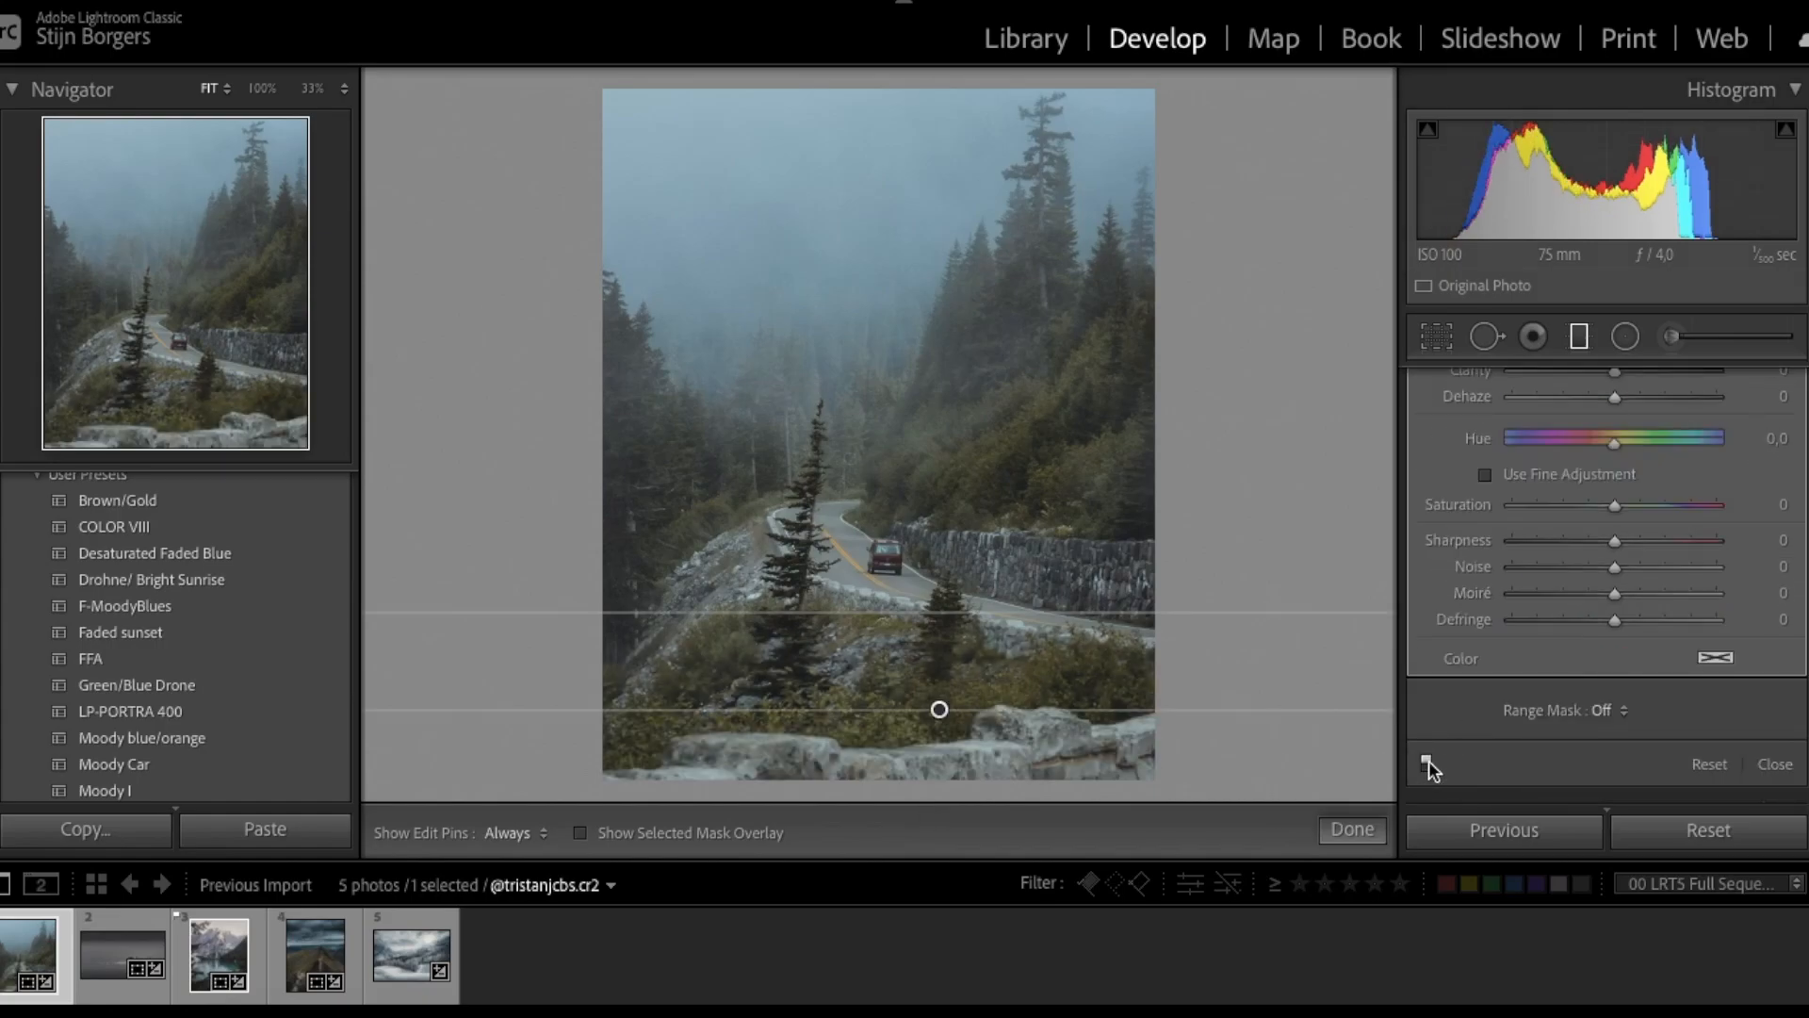
- Place a radial mask on the car, then set Exposure -0.05 and Blacks -23
key(shift+m)
click(887, 562)
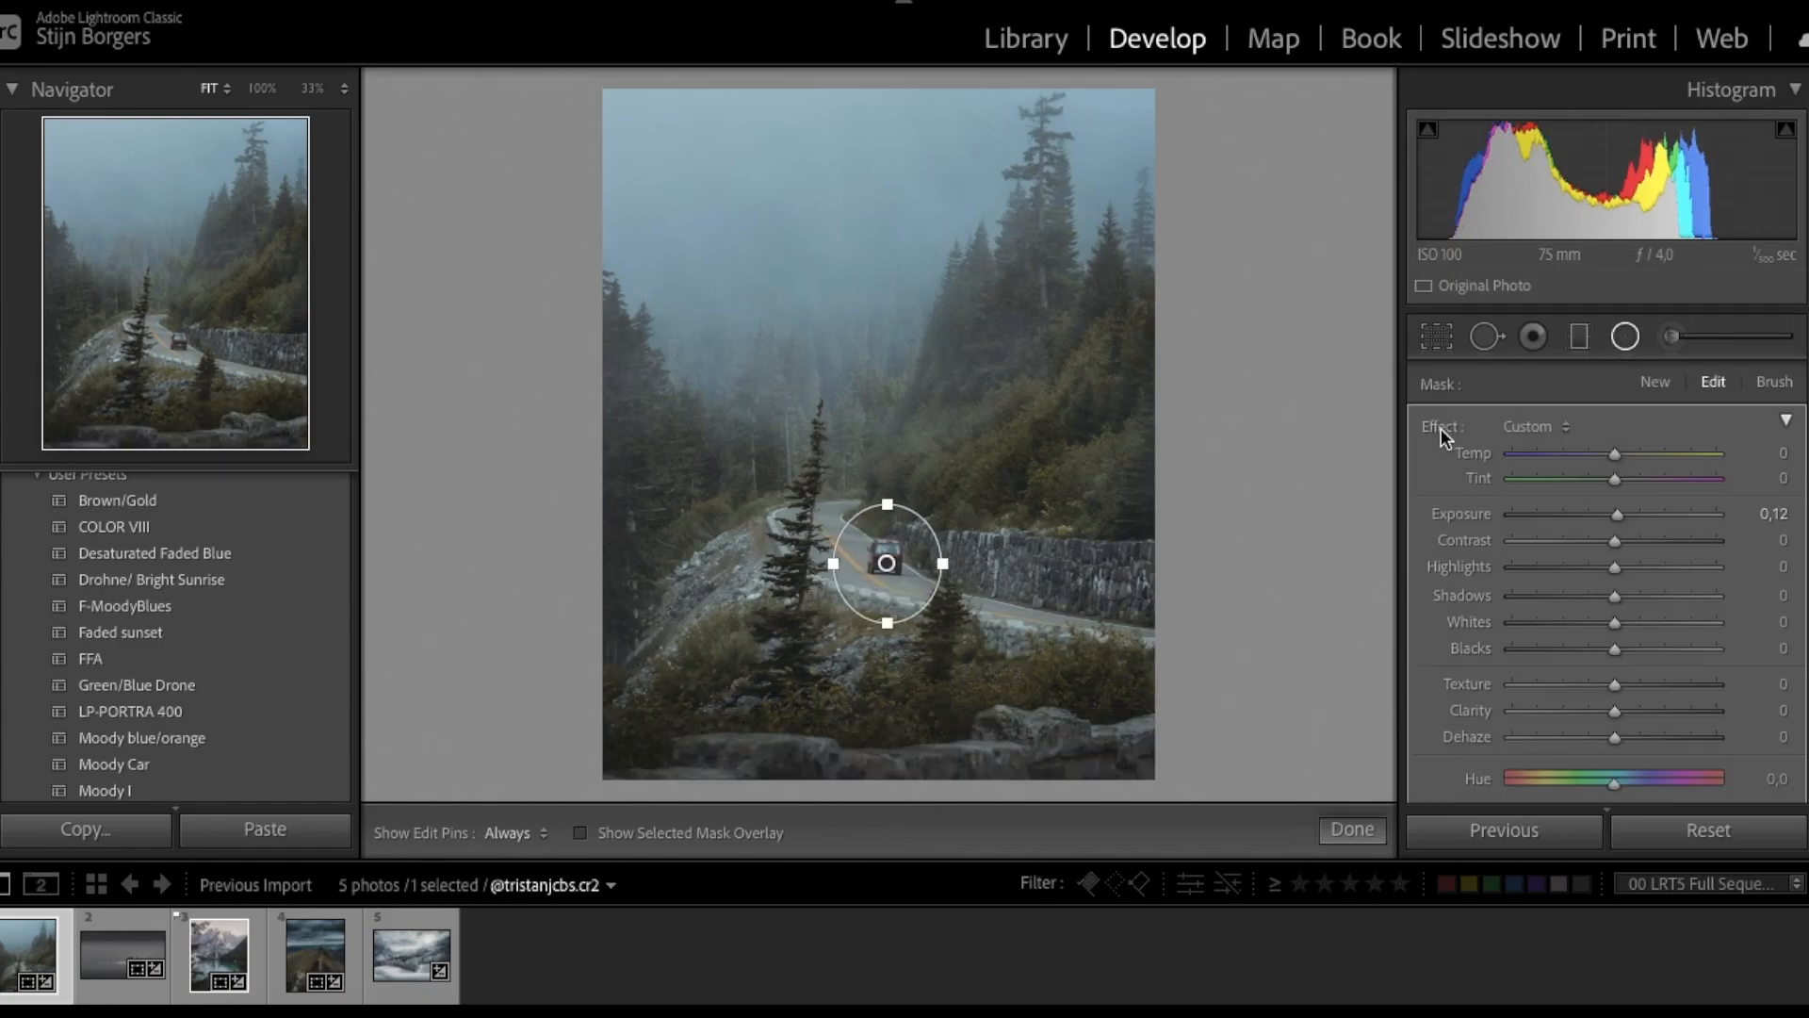
key(shift+m)
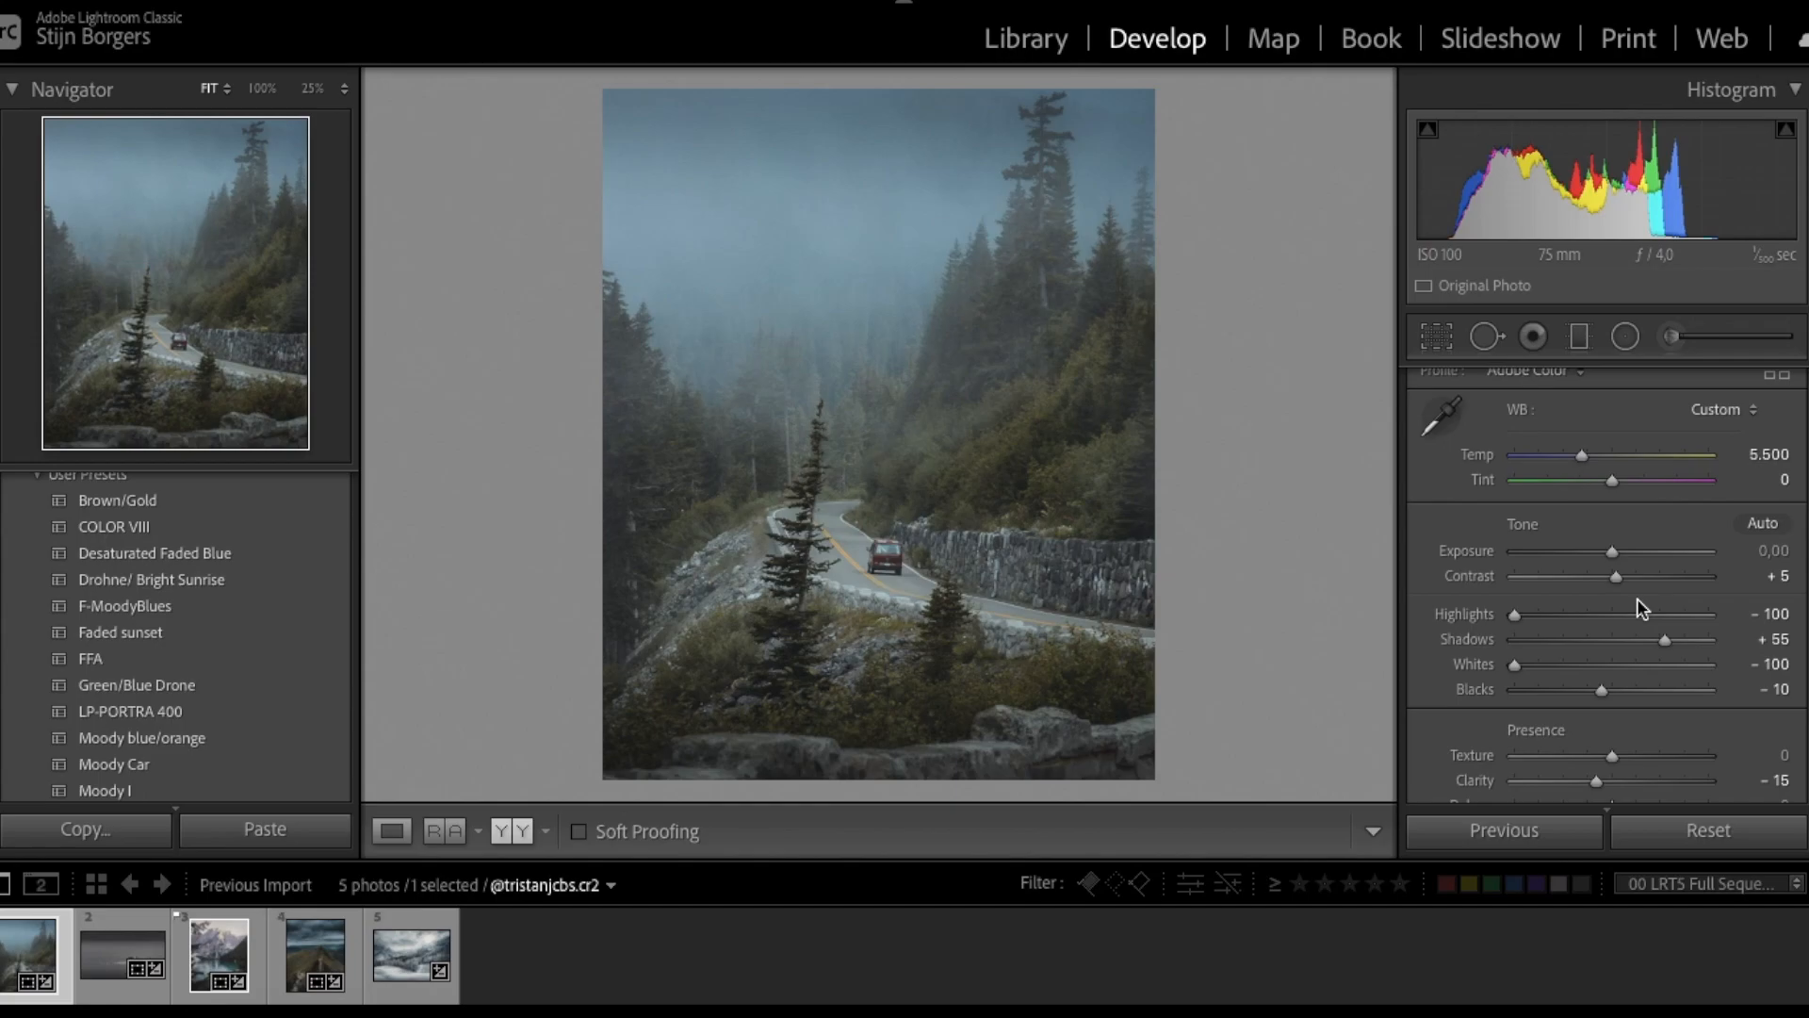
drag(1613, 554, 1611, 555)
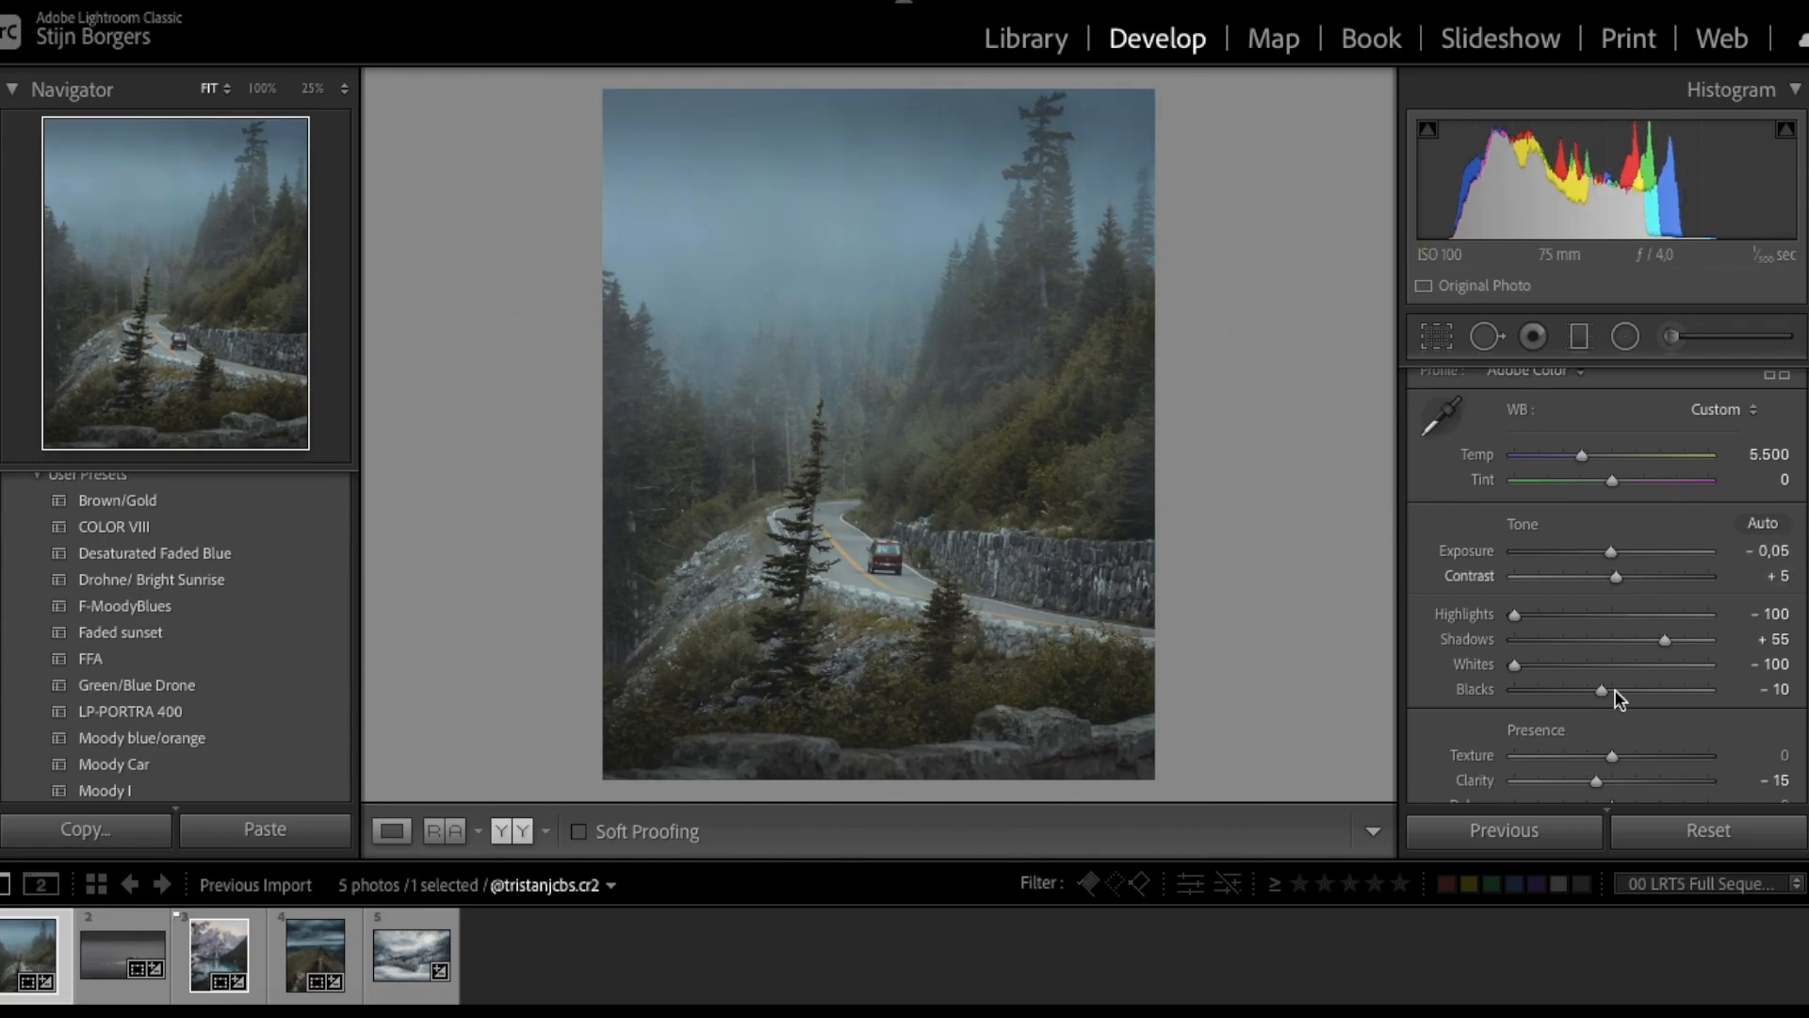
drag(1602, 691, 1593, 695)
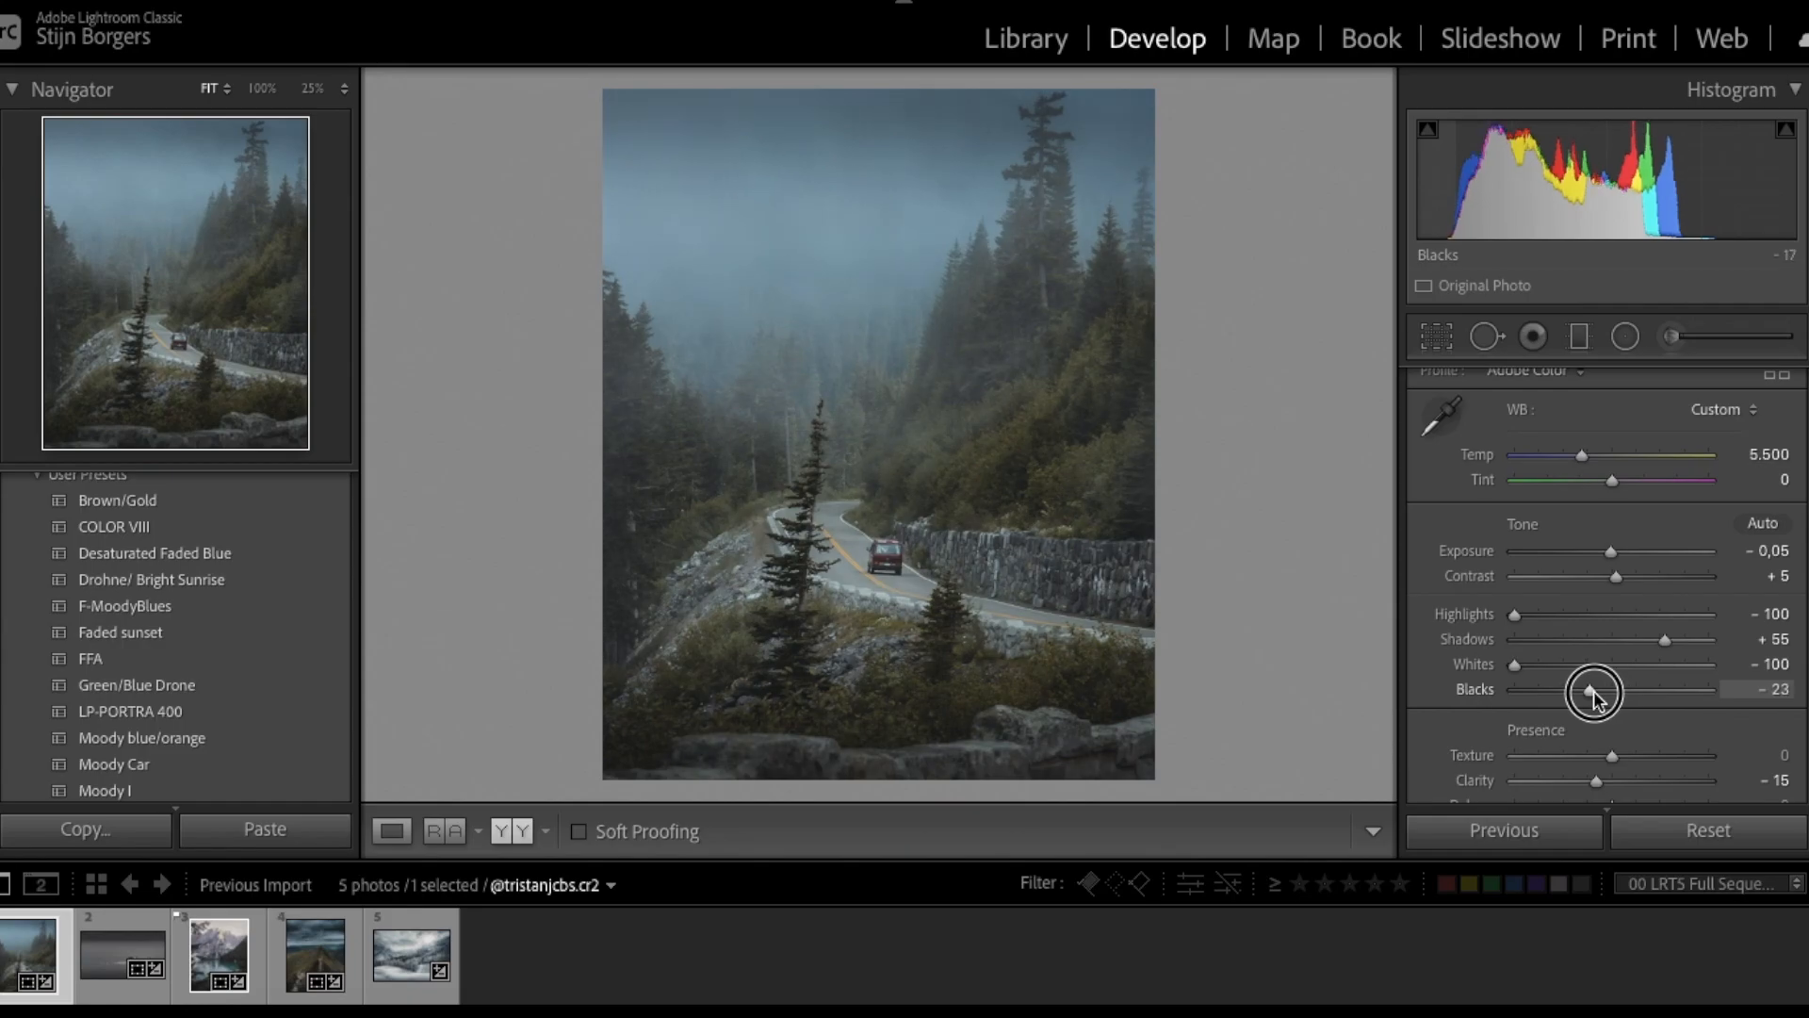
- Draw a wide radial mask from the photo centre extending past both edges
key(shift+m)
drag(900, 457, 803, 415)
drag(1157, 429, 1381, 474)
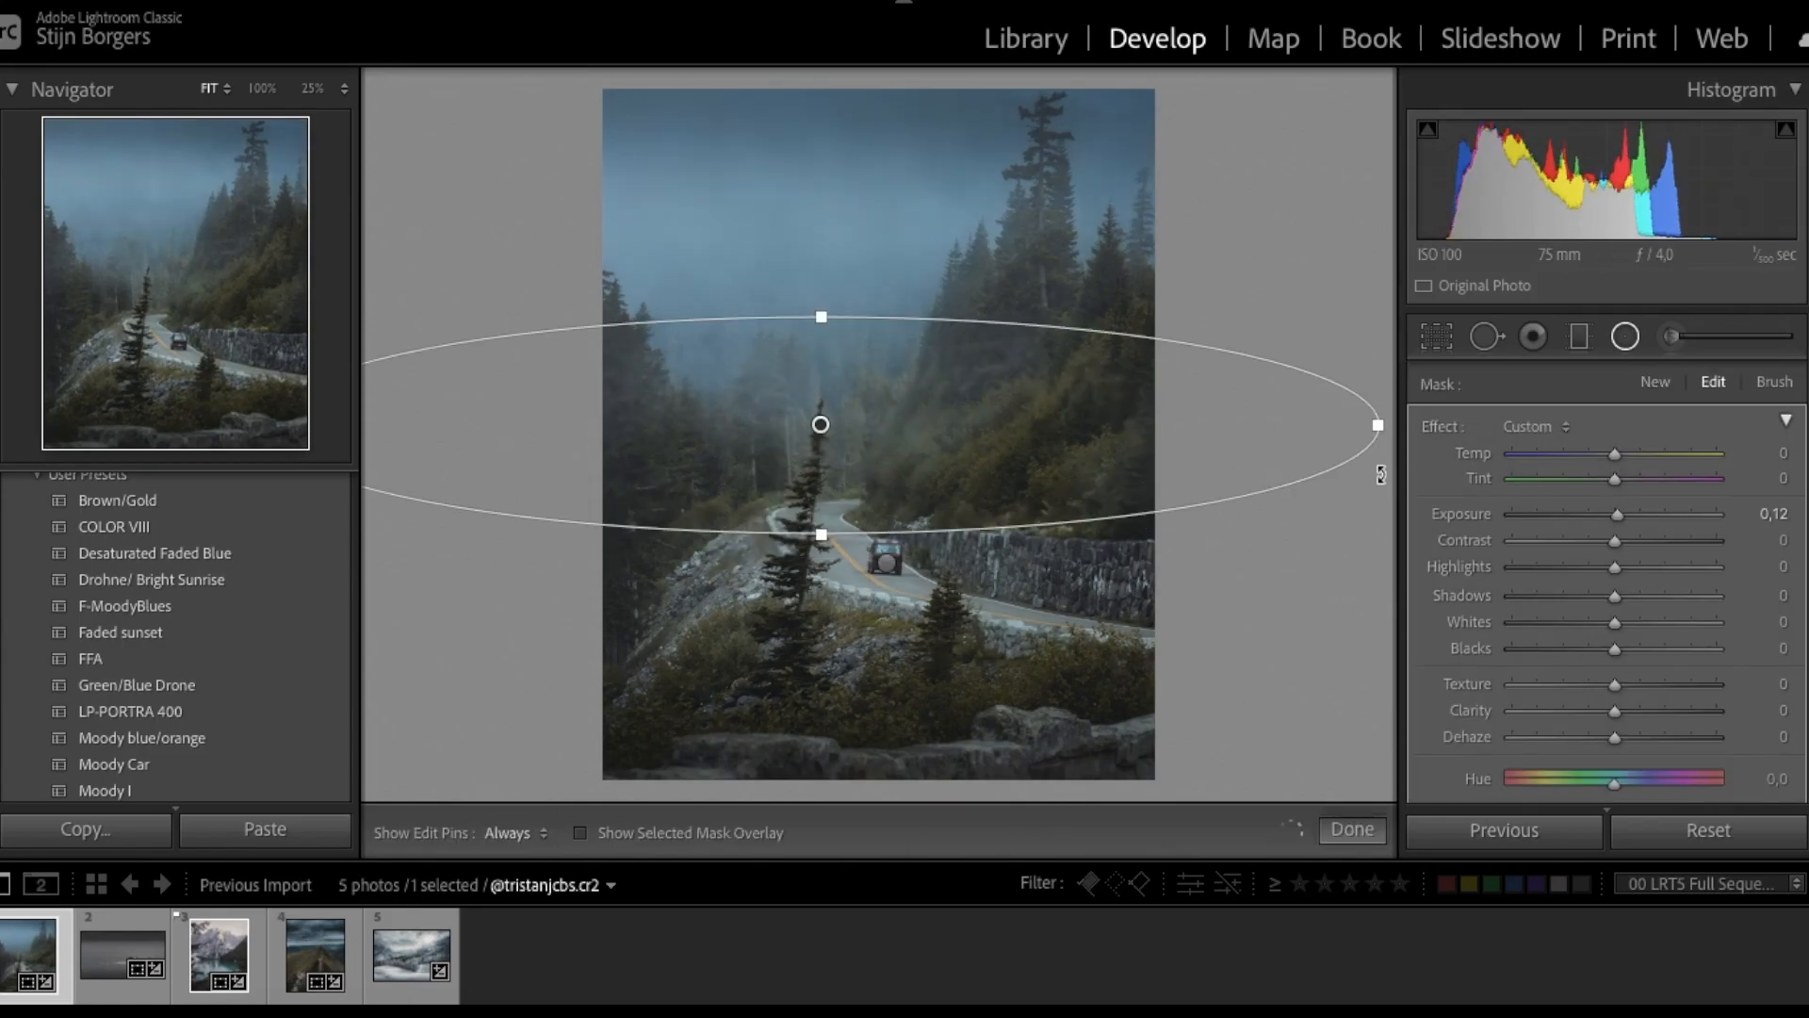
- Set the radial mask's Feather to 100
scroll(1623, 618, down, 3)
scroll(1468, 450, up, 3)
scroll(1680, 696, down, 3)
scroll(1680, 696, down, 2)
click(1780, 566)
text(100)
key(Return)
- Lower the mask's Dehaze to −27 and stretch the radial oval taller
scroll(1632, 545, up, 2)
scroll(1632, 544, up, 1)
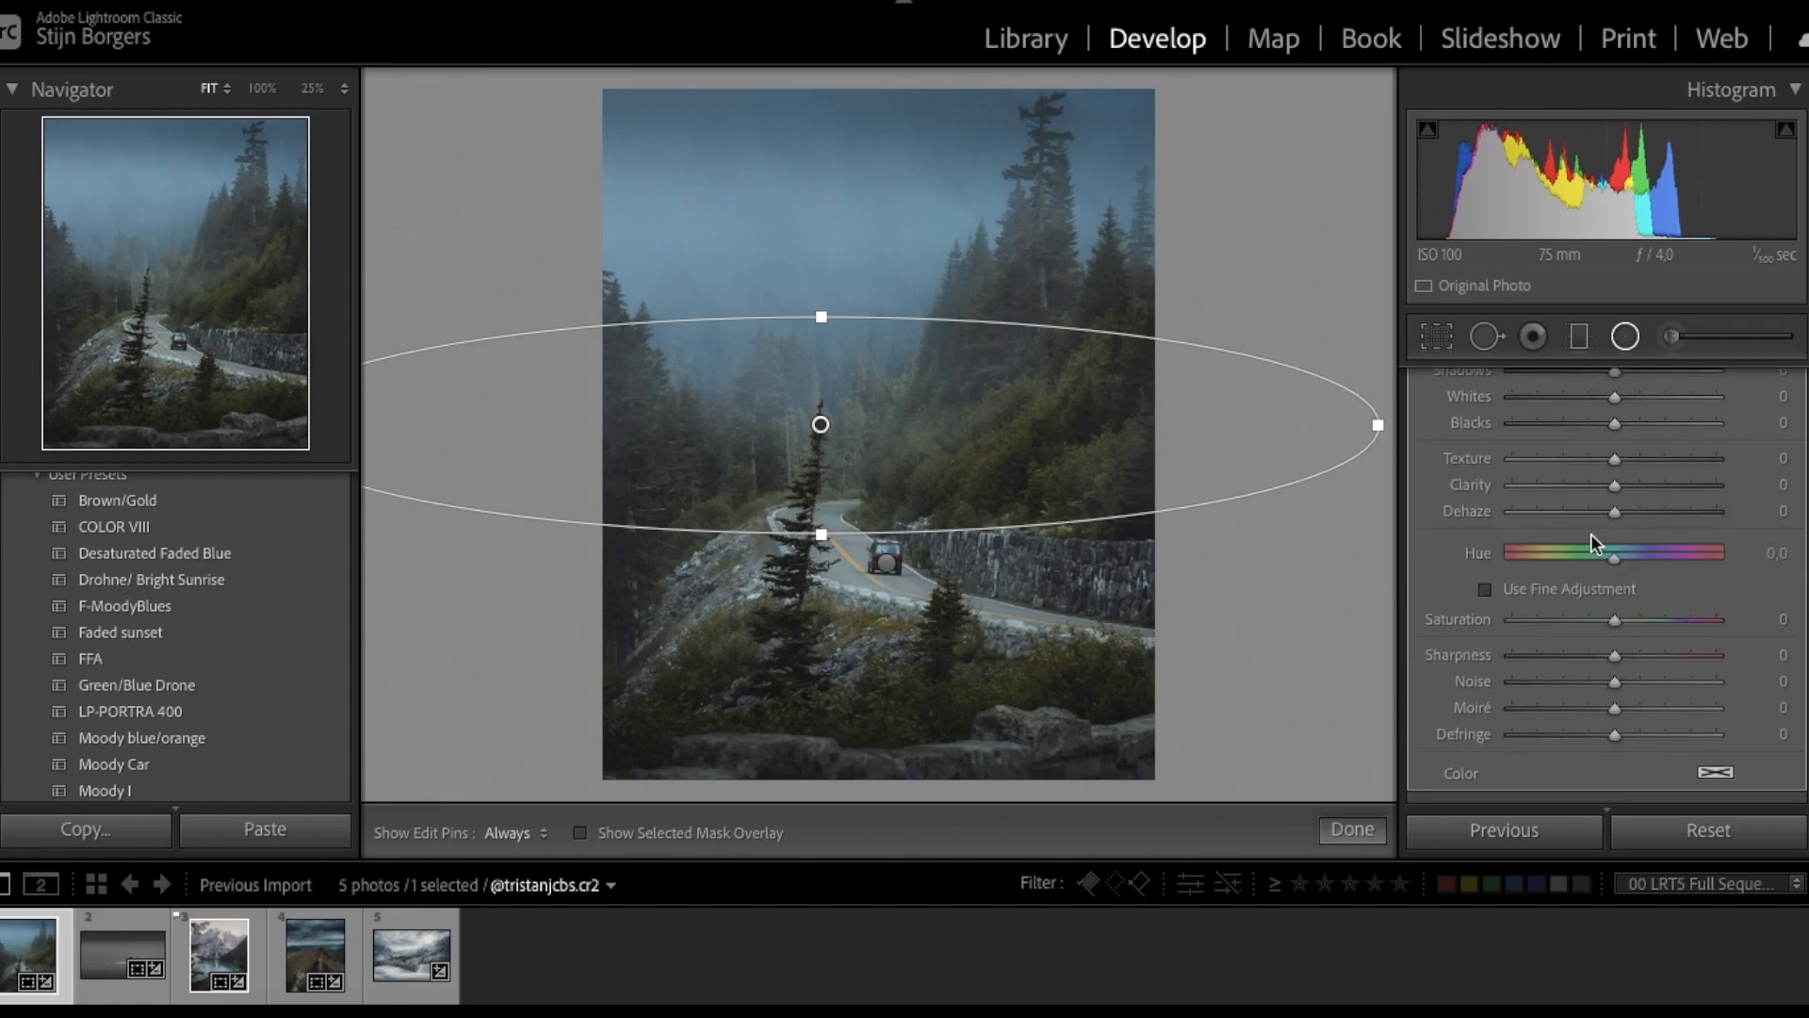
drag(1578, 518, 1579, 526)
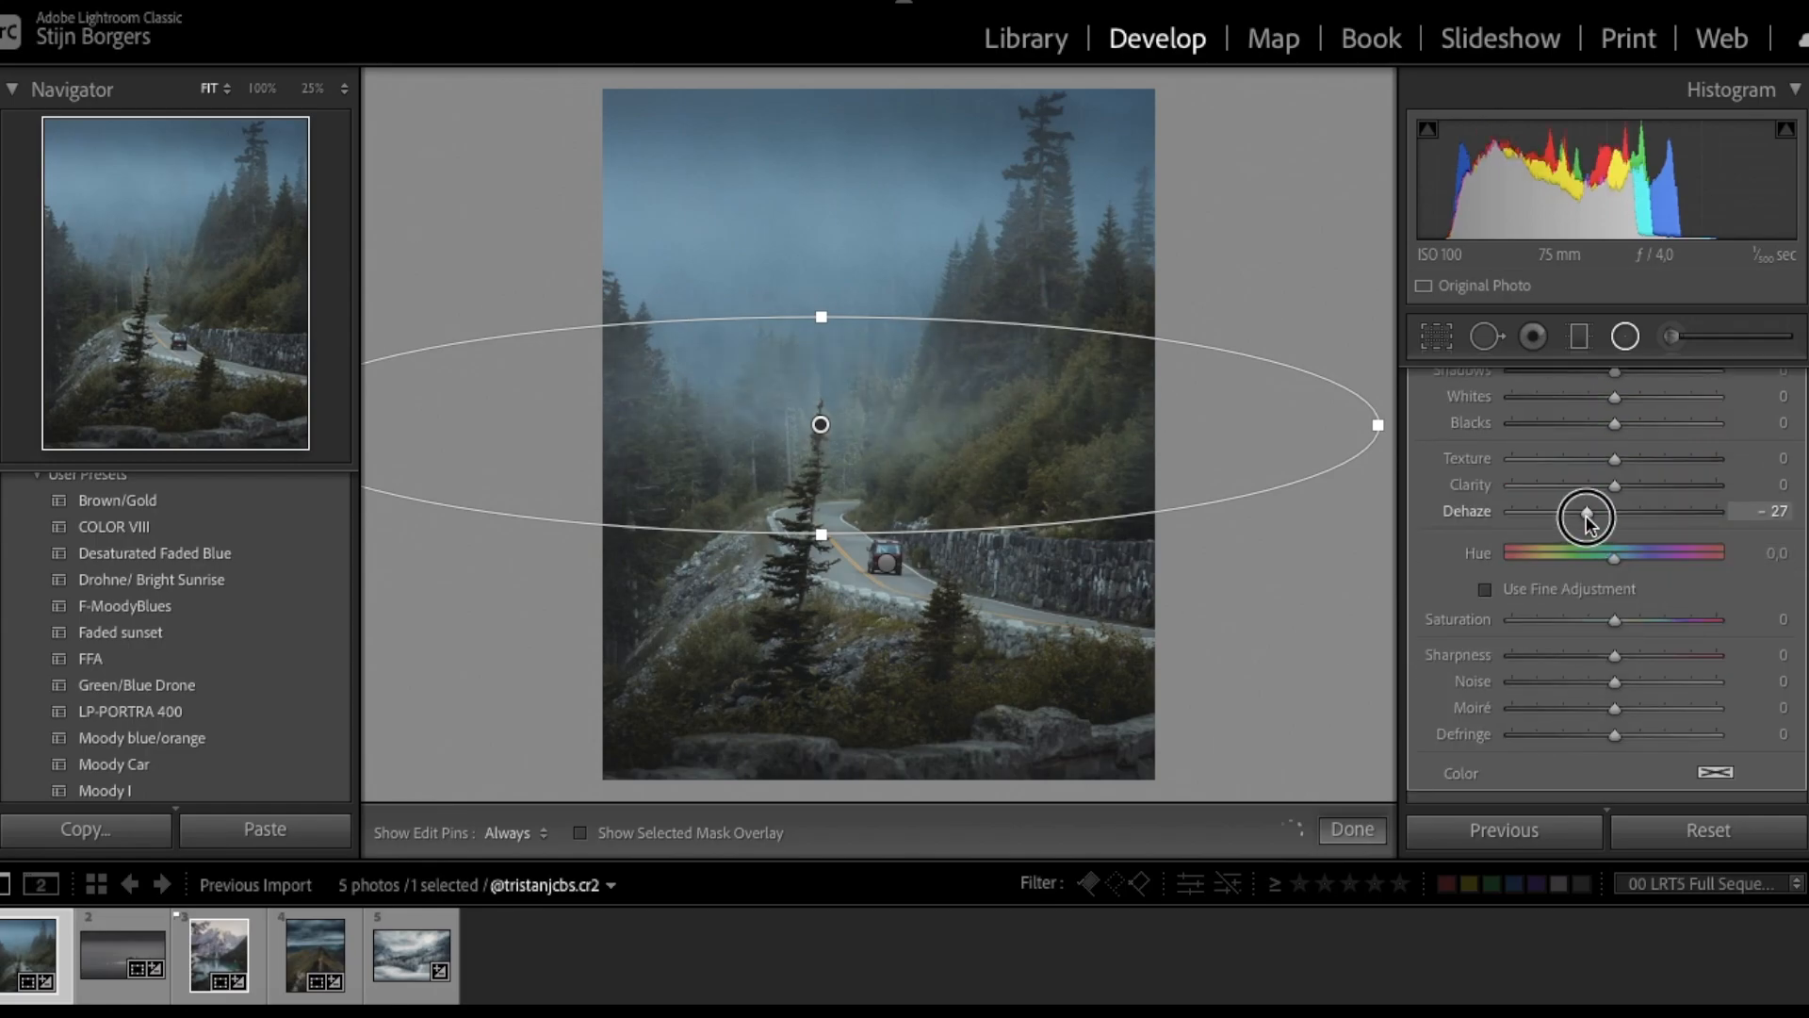
drag(820, 317, 804, 233)
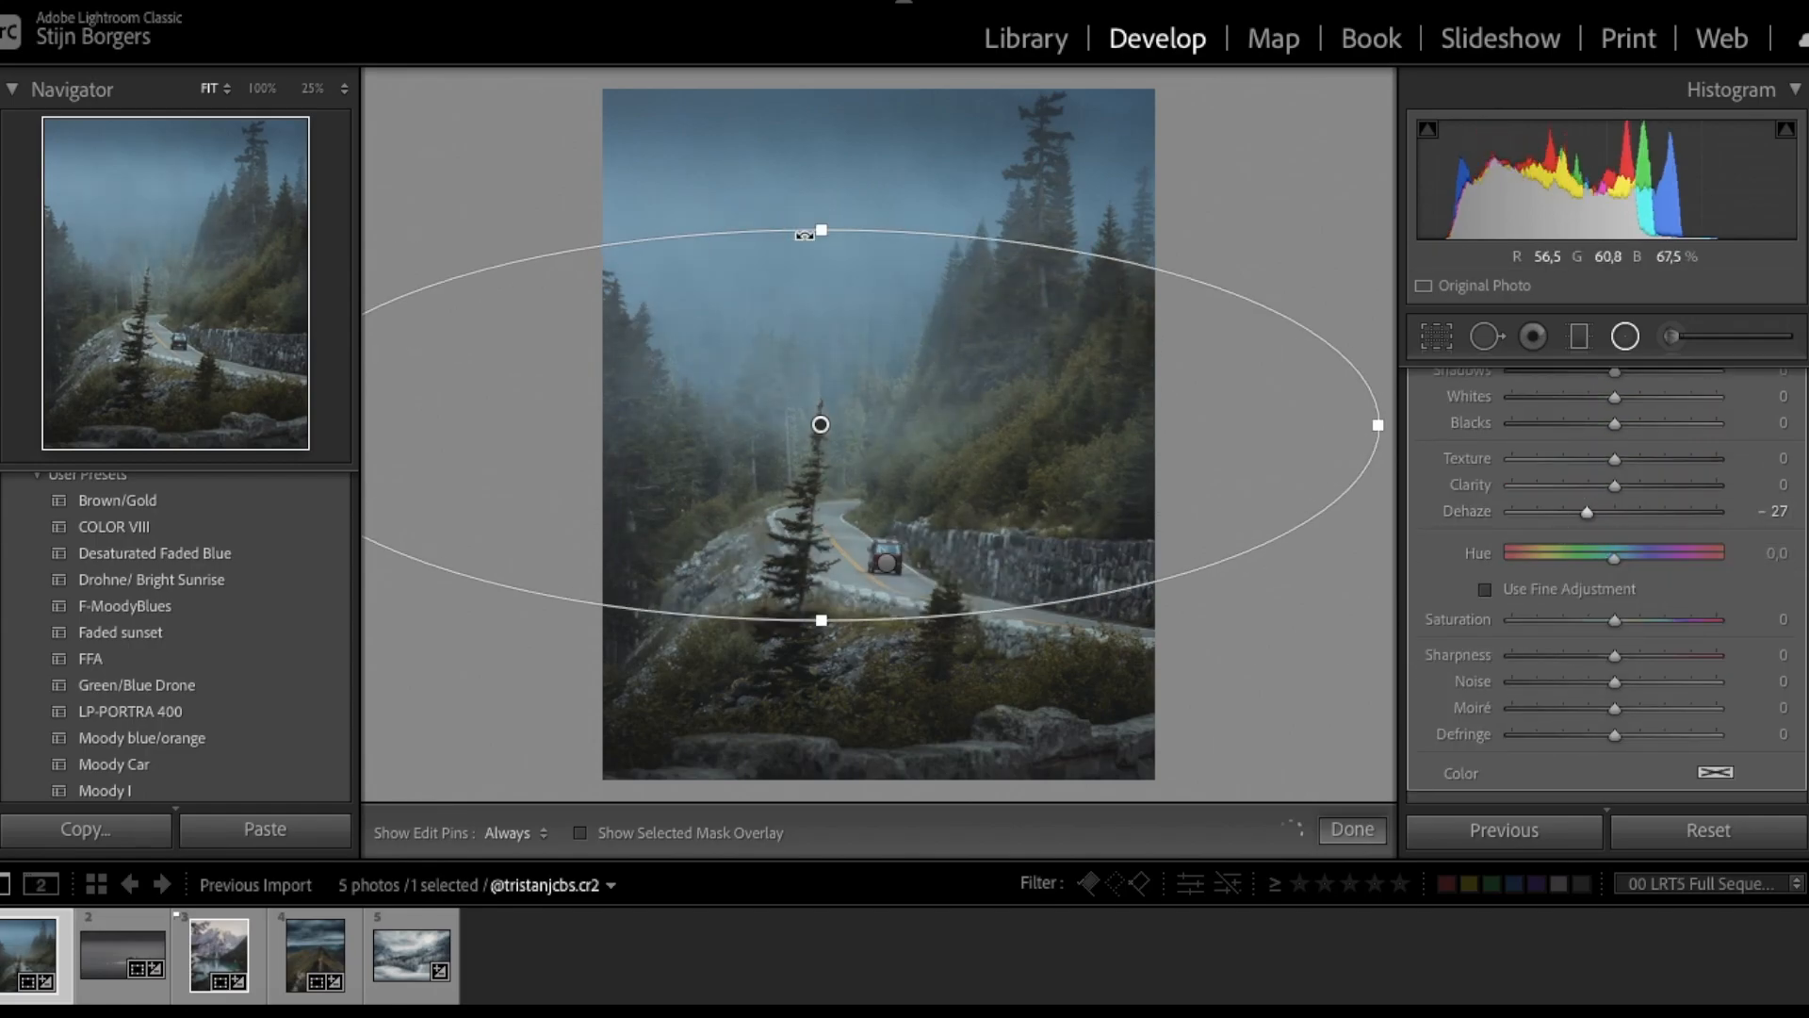
- Toggle the radial mask's effect off and on to compare, then raise its Contrast to 21
scroll(1606, 577, down, 3)
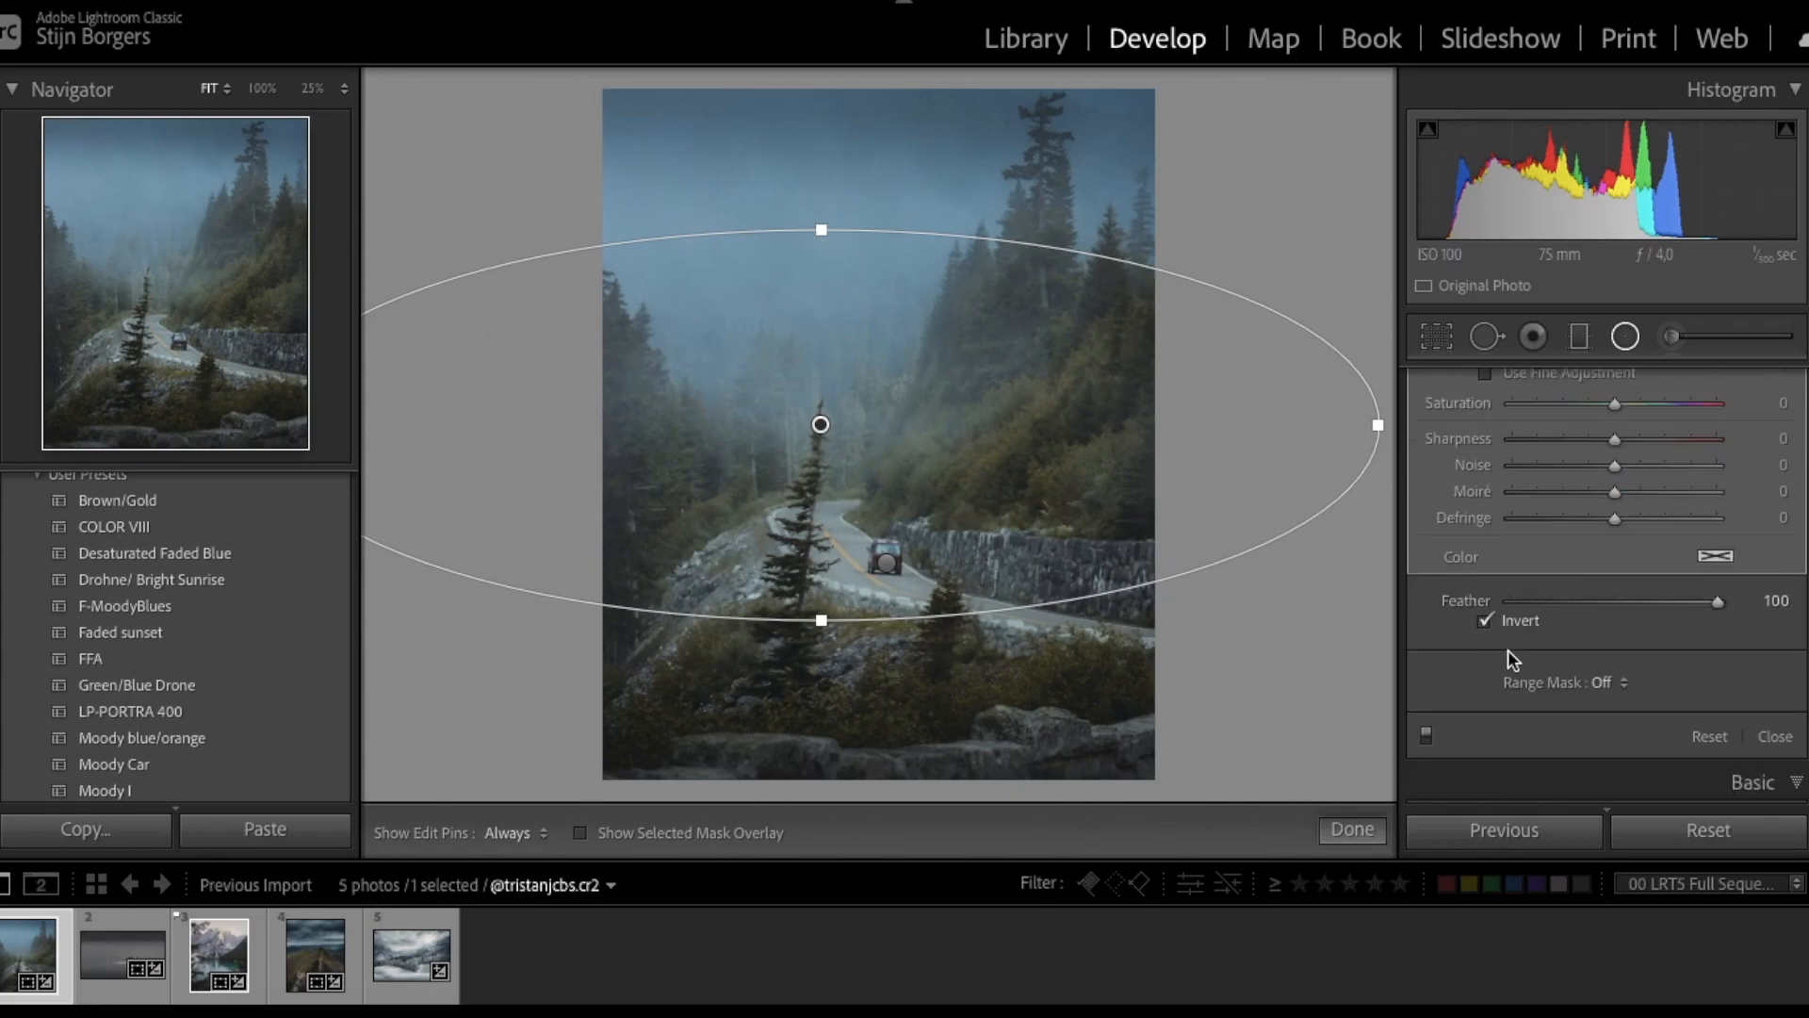
click(1426, 734)
click(1426, 735)
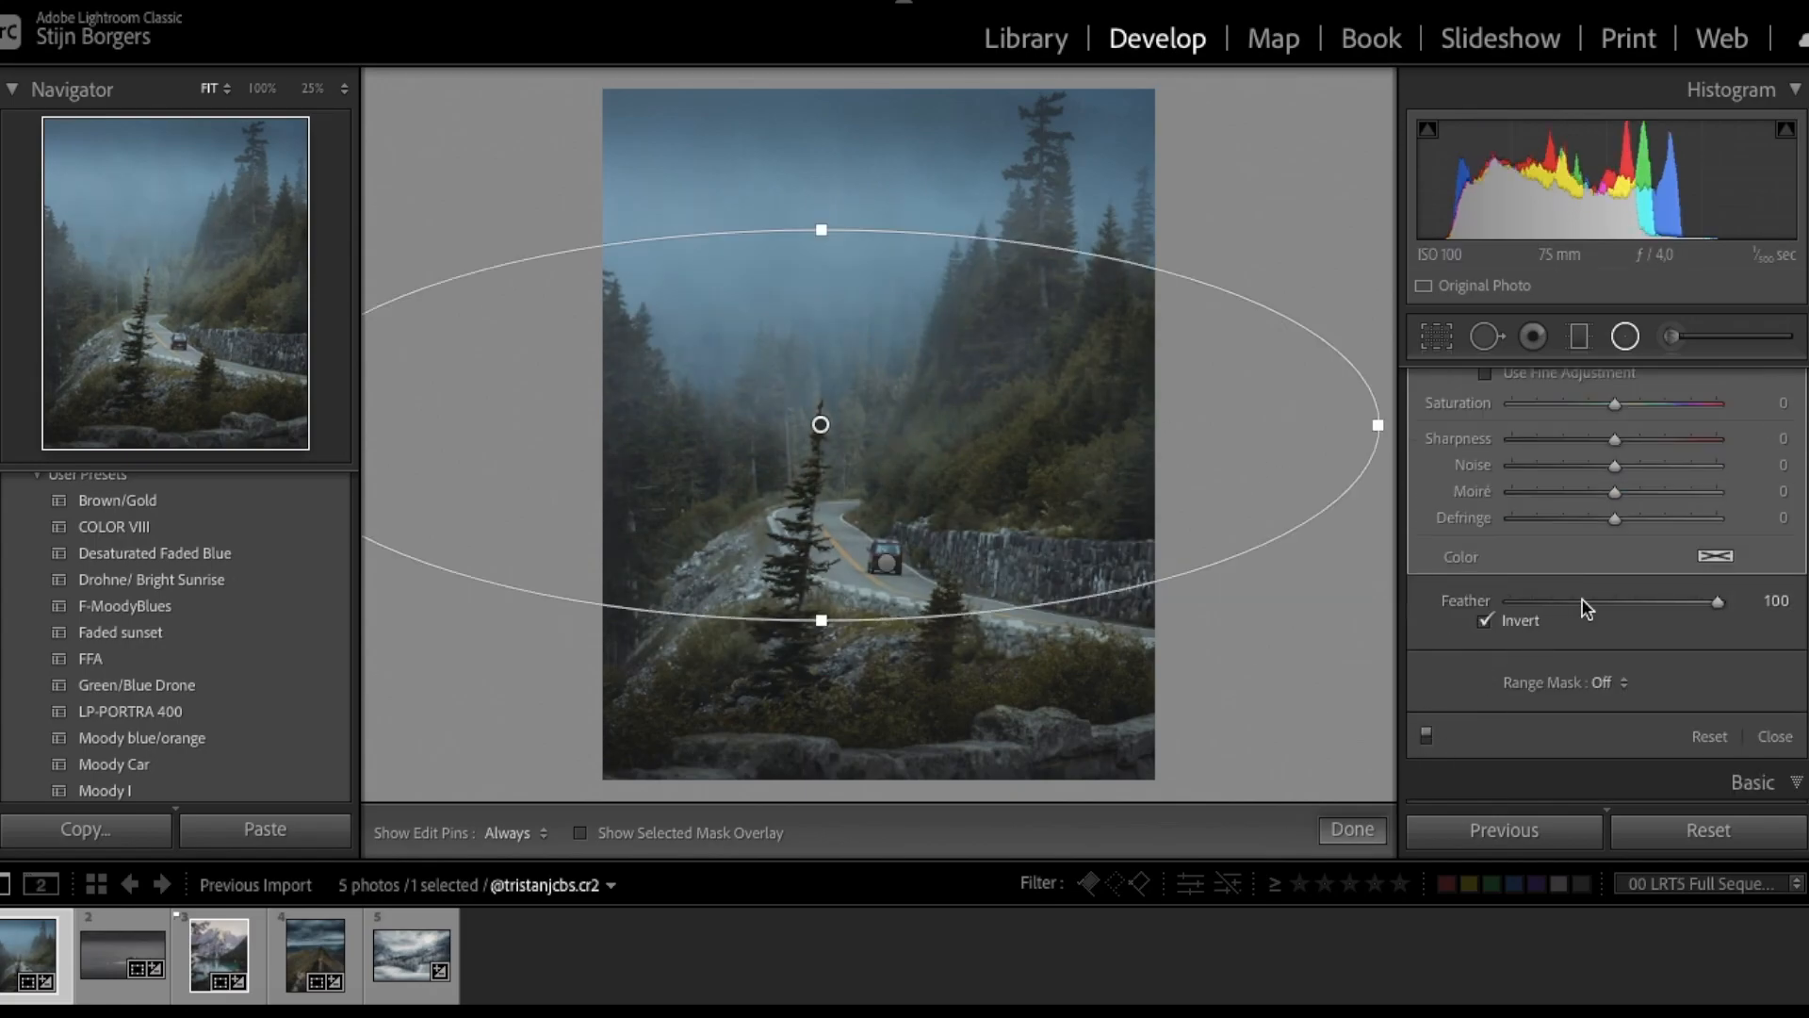
scroll(1586, 608, up, 5)
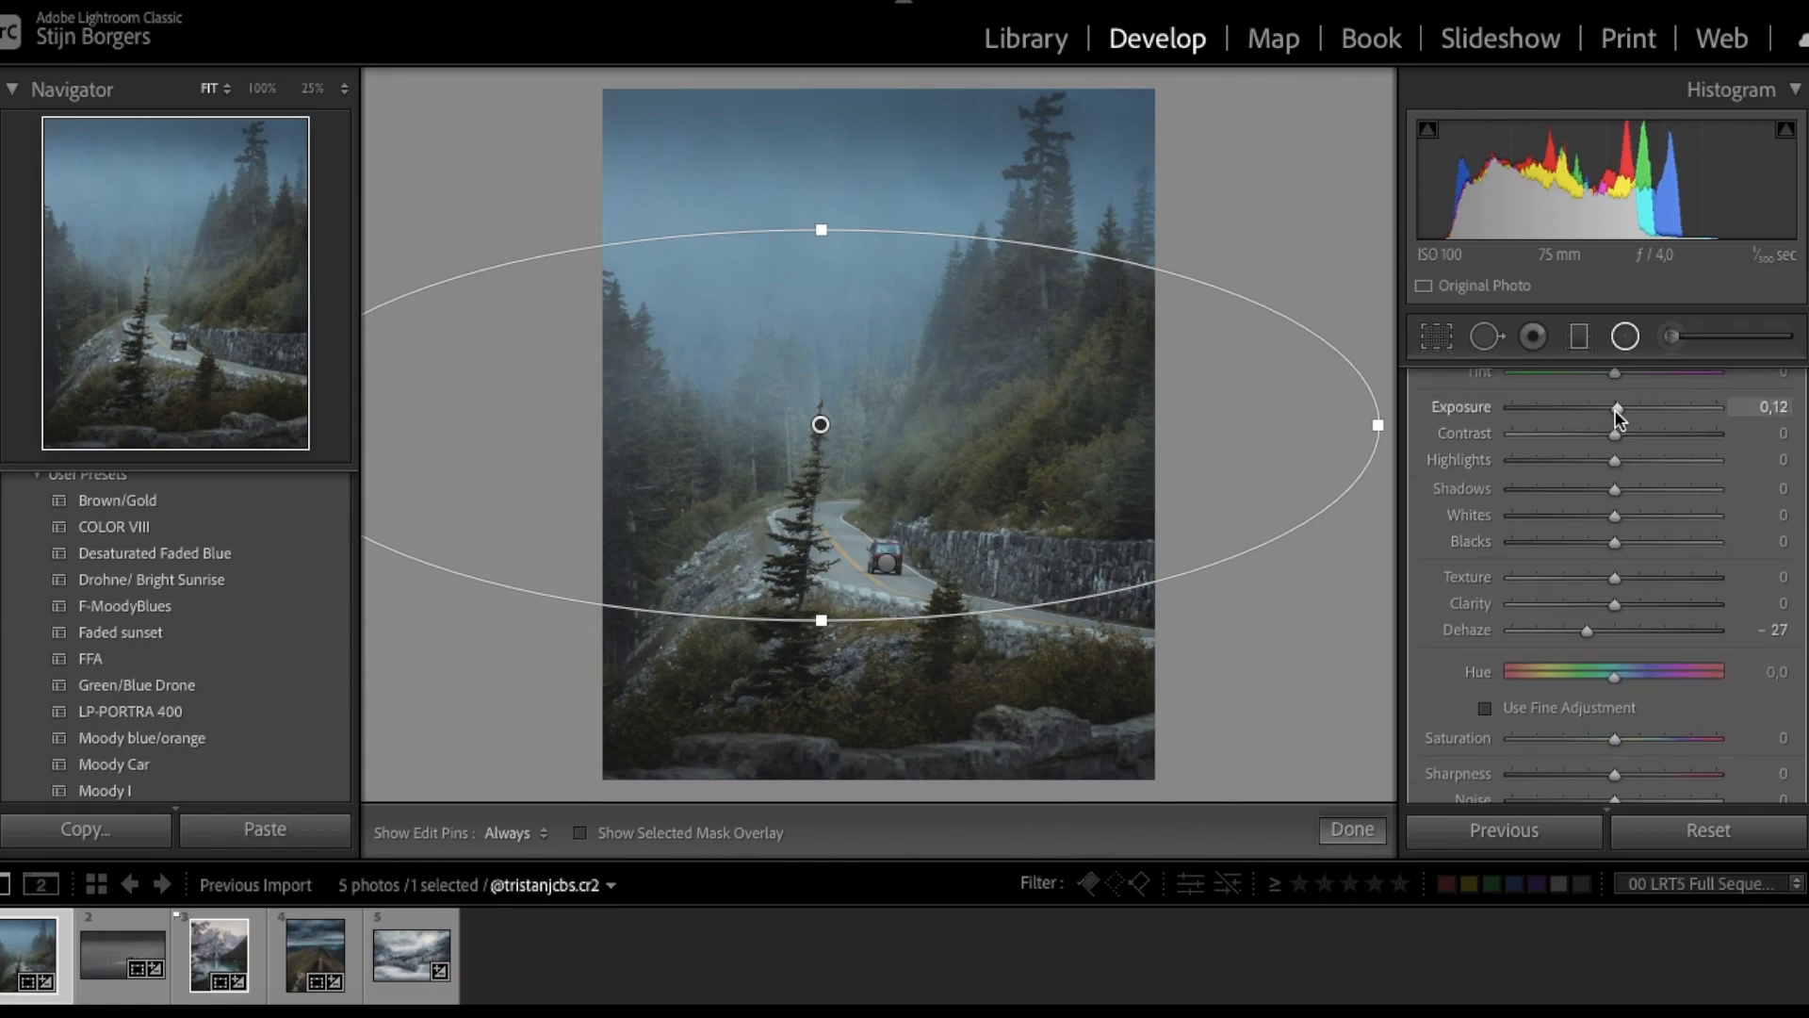
drag(1617, 433, 1634, 434)
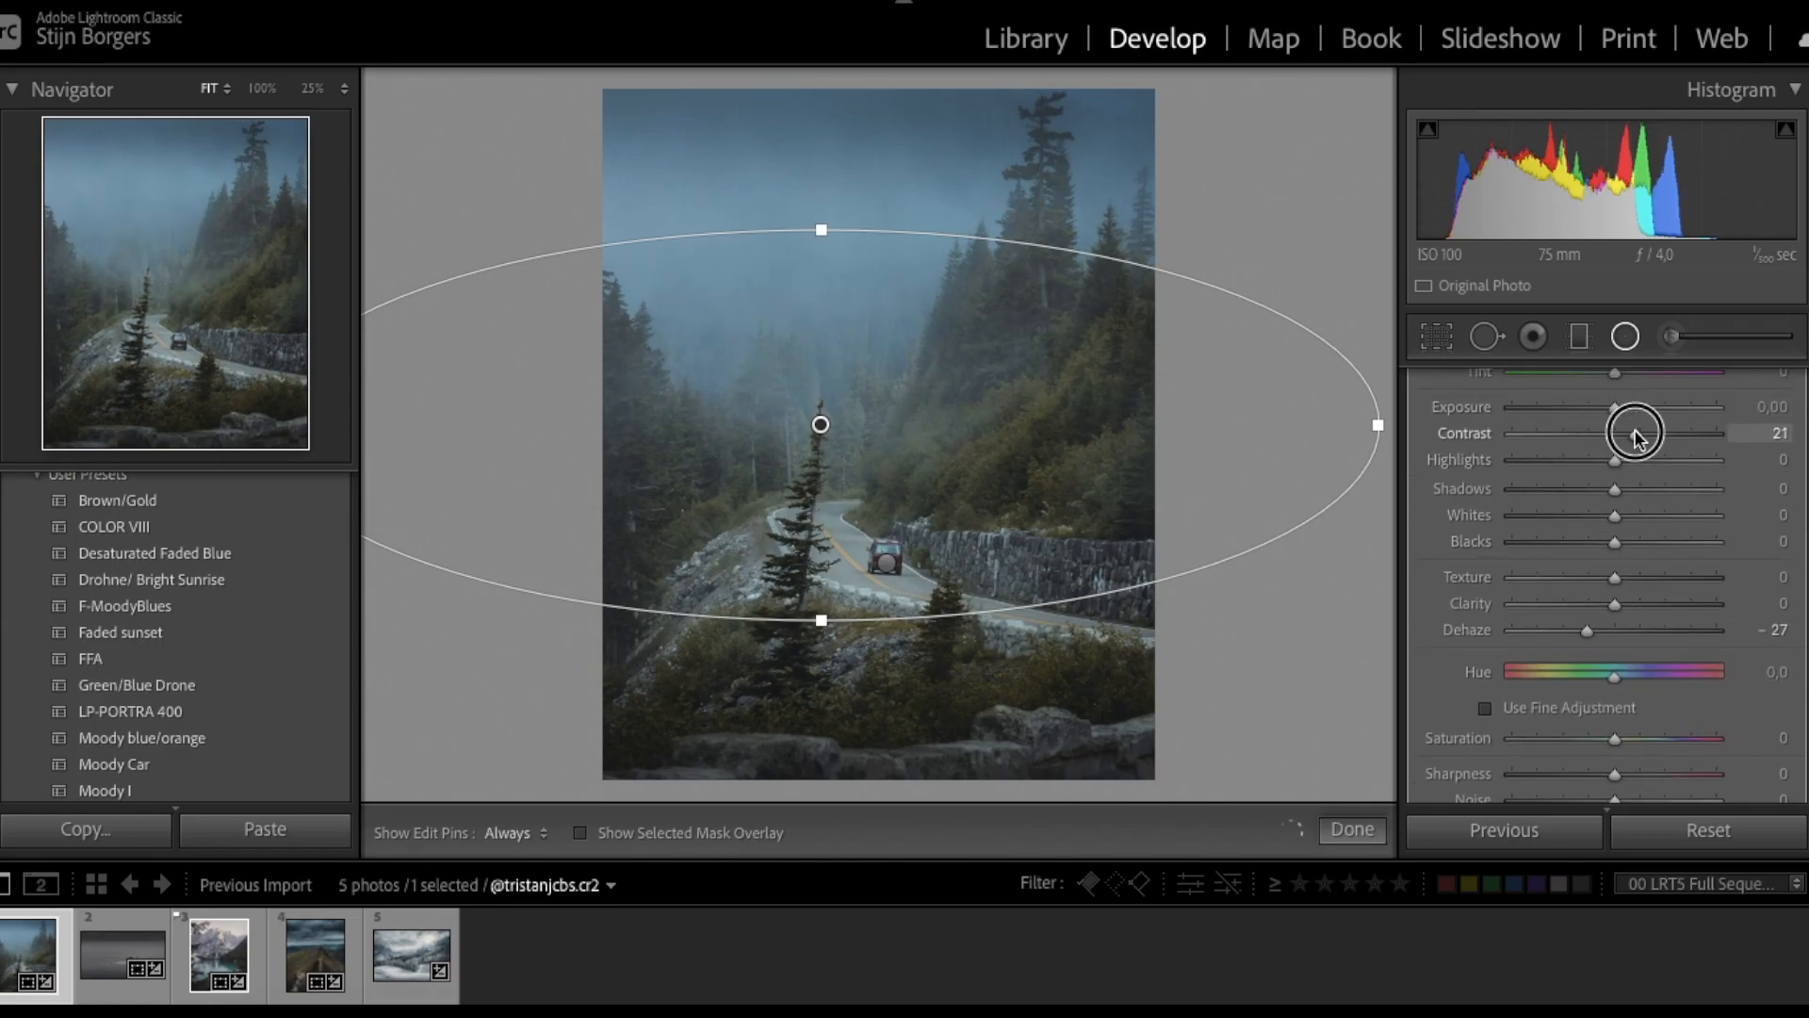
scroll(1609, 602, down, 4)
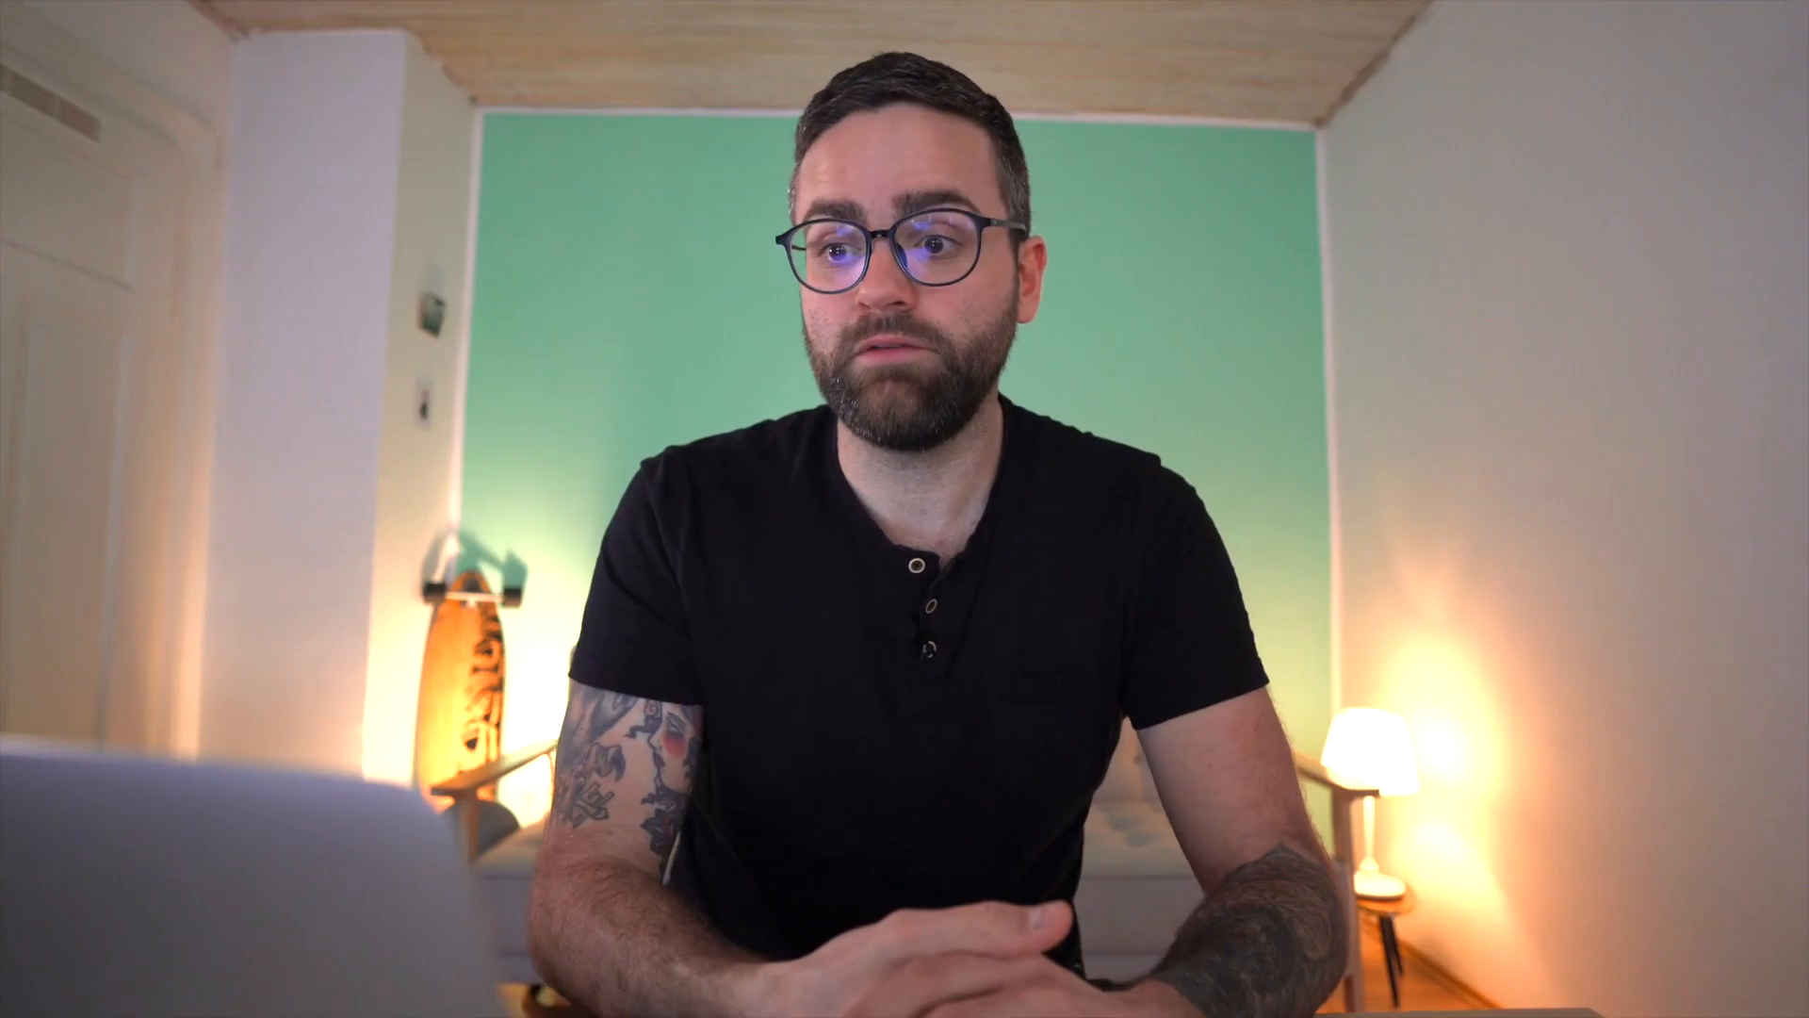